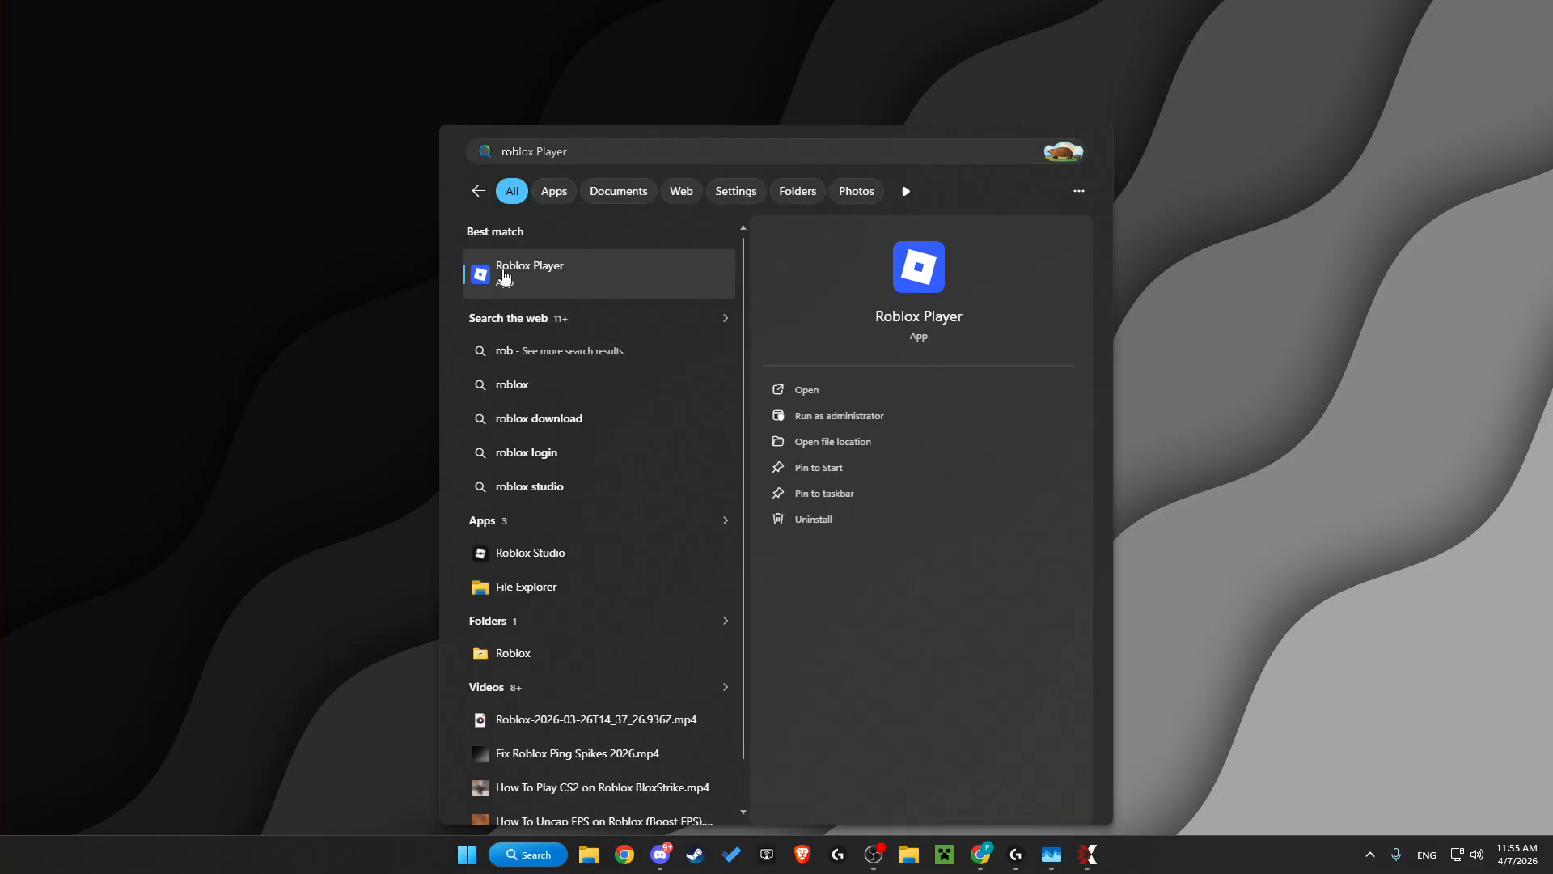
Go to Roblox Player's file location and follow its shortcut to the installed version folder
right_click(505, 275)
click(567, 318)
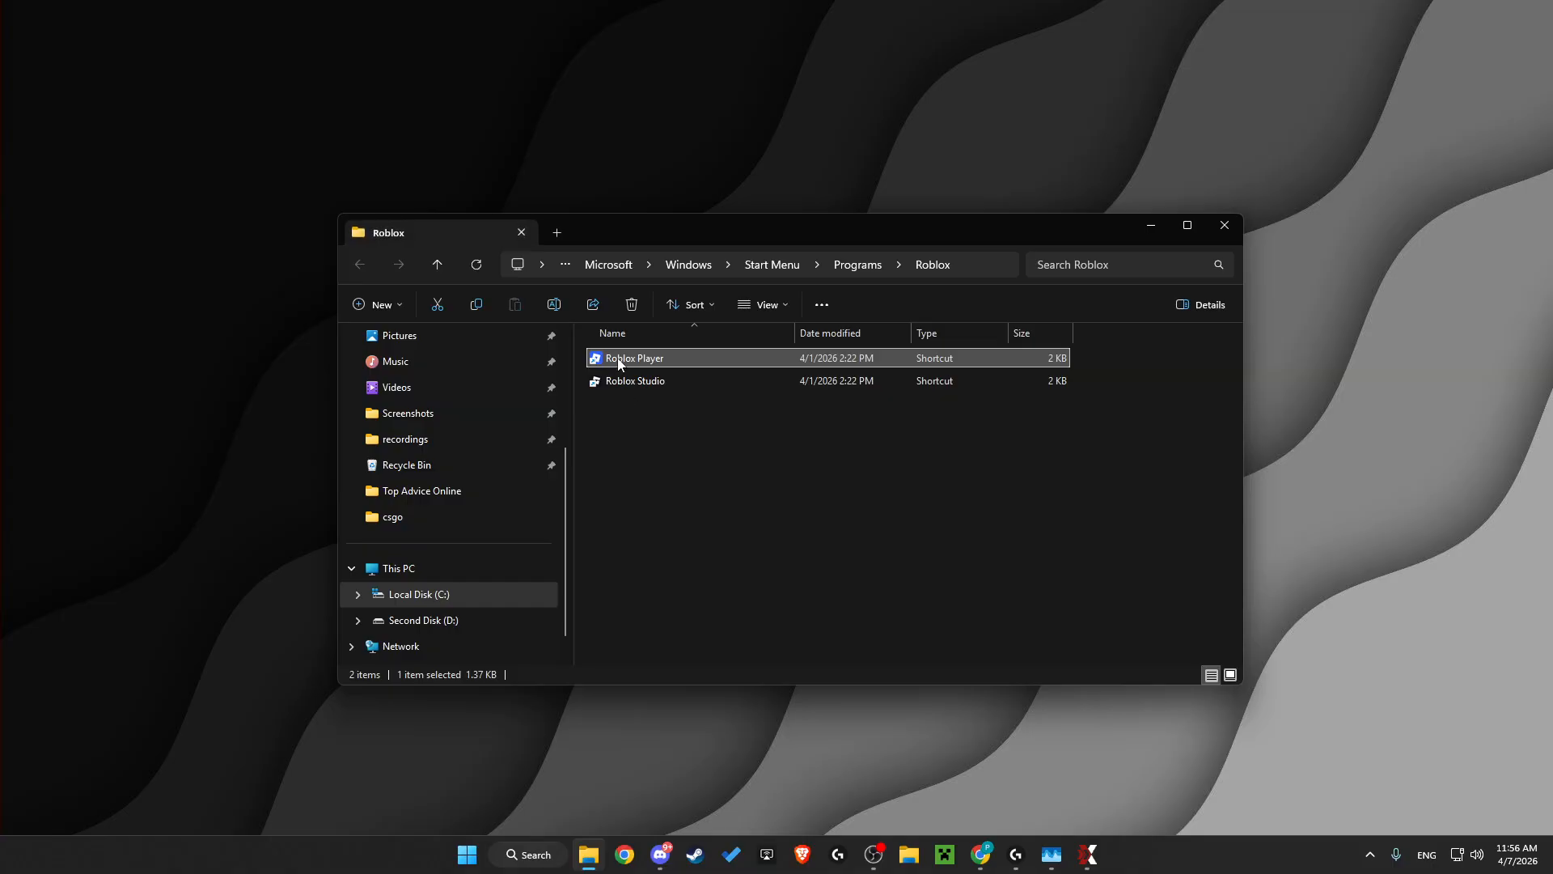
right_click(622, 359)
click(678, 495)
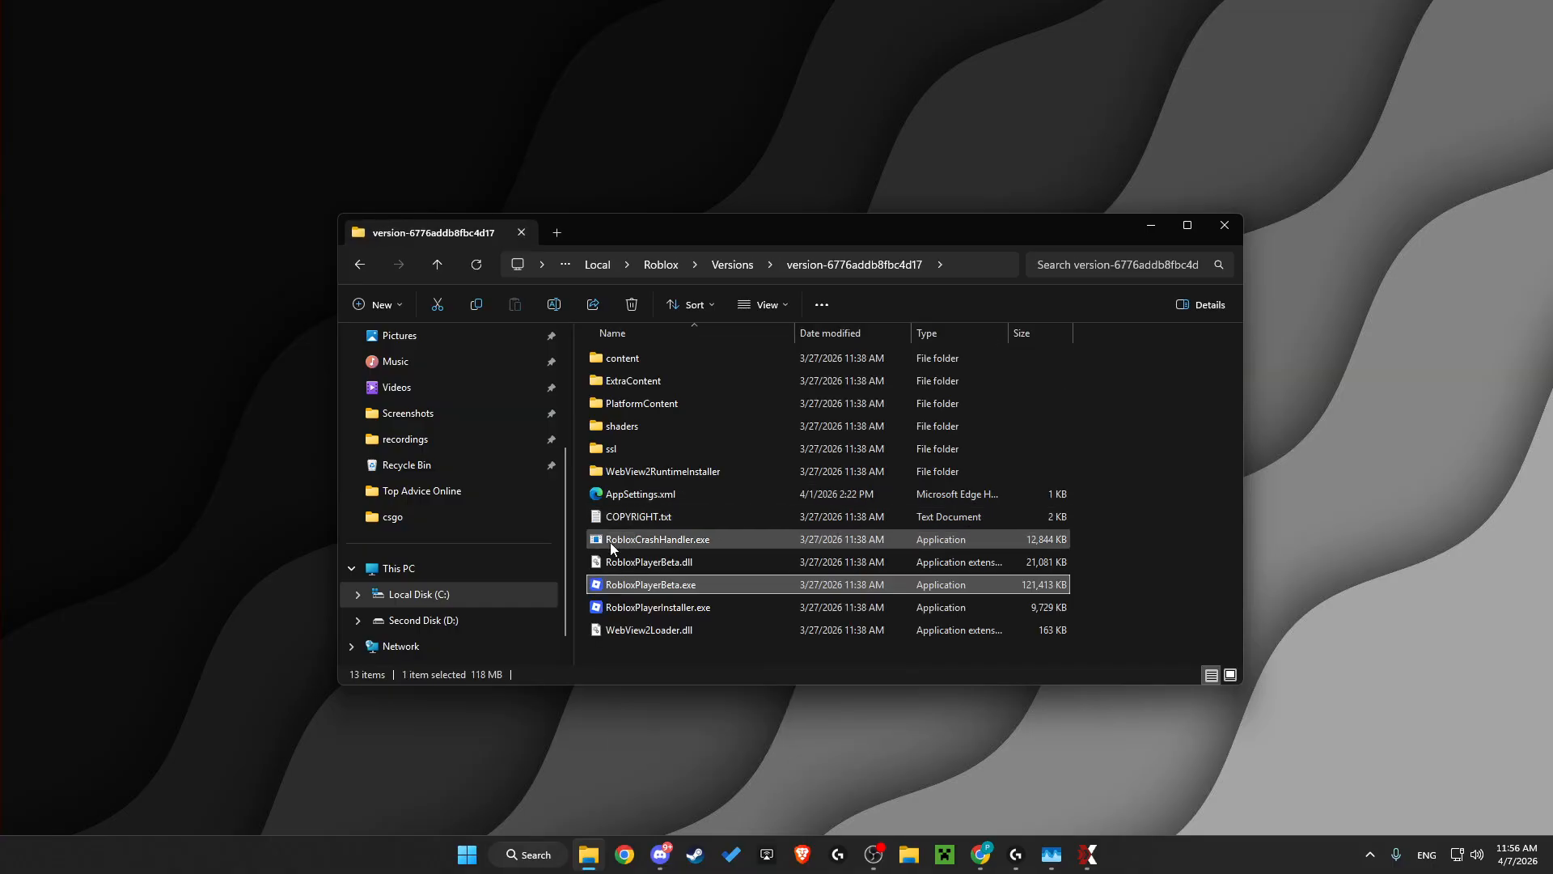
Open the details of the Roblox Corporation digital signature in the properties of RobloxPlayerBeta.exe
right_click(628, 585)
click(684, 574)
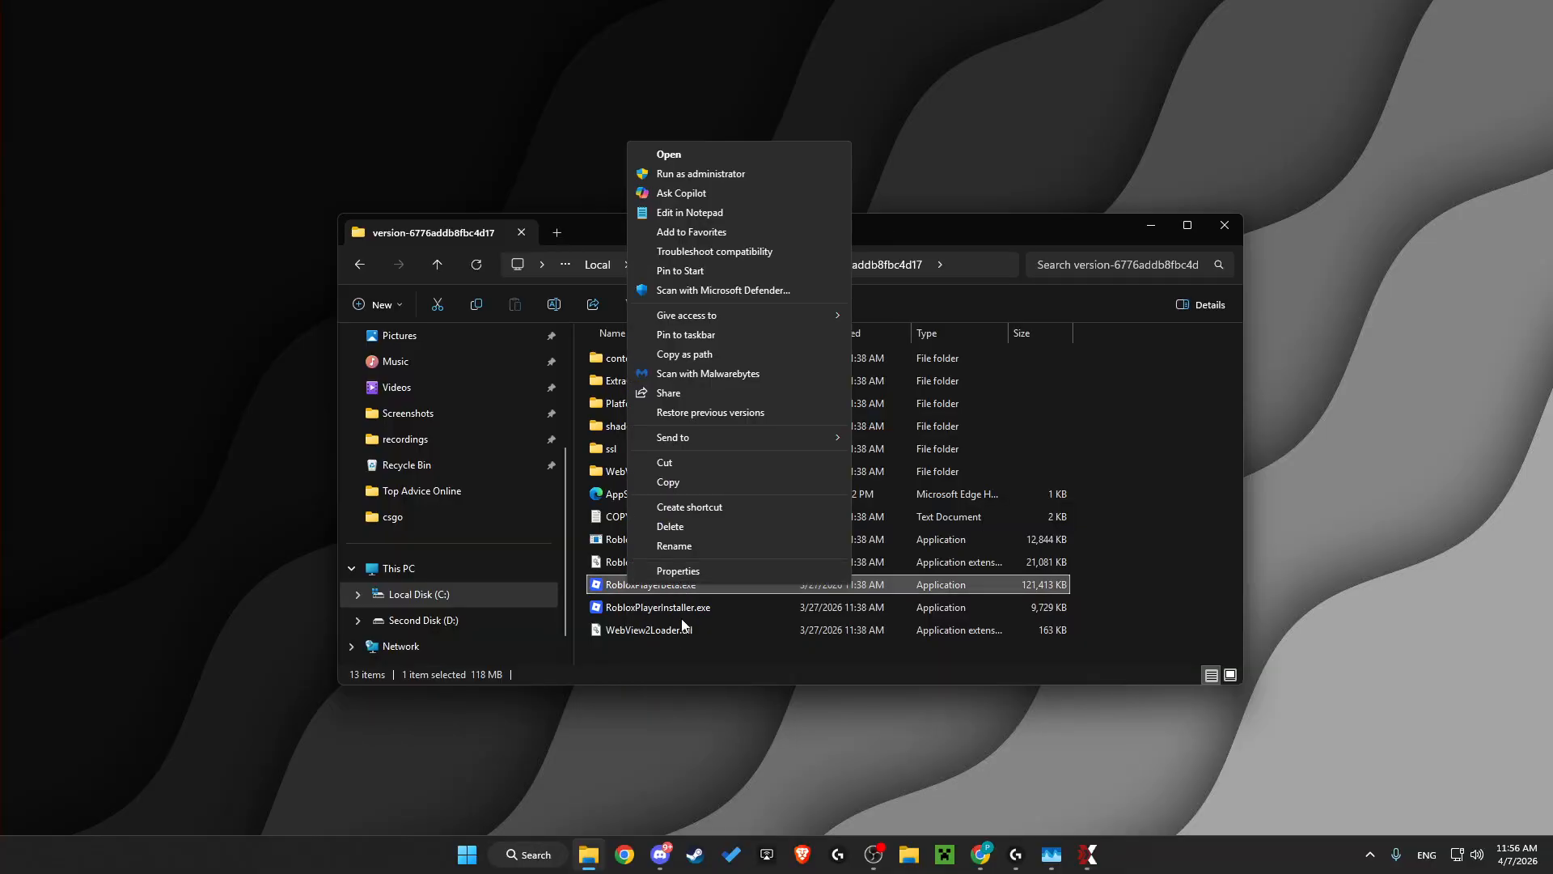
click(681, 575)
click(885, 421)
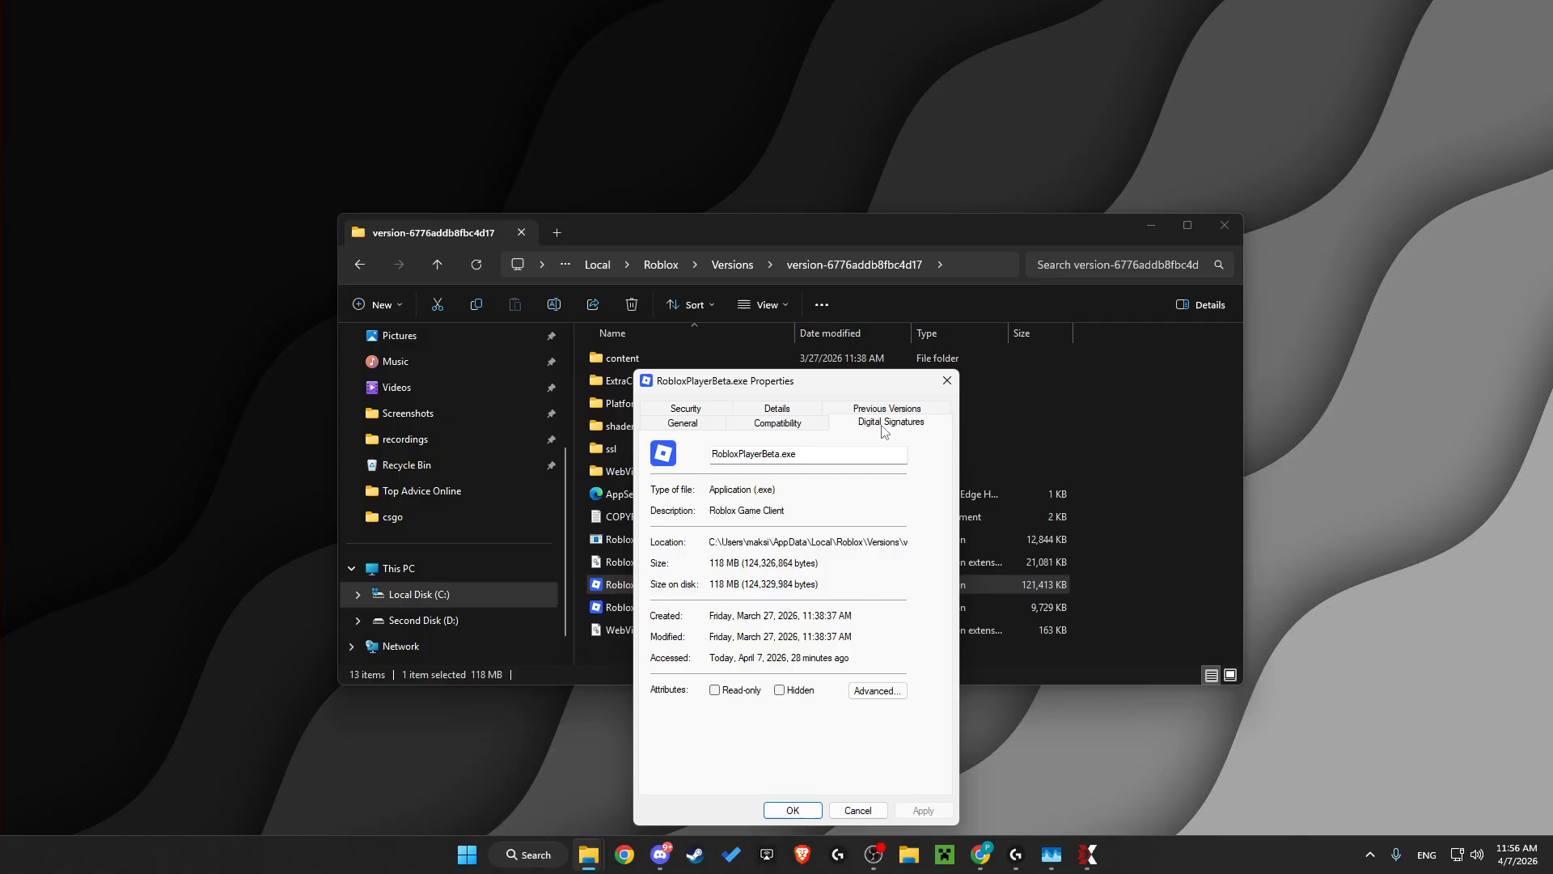
click(698, 495)
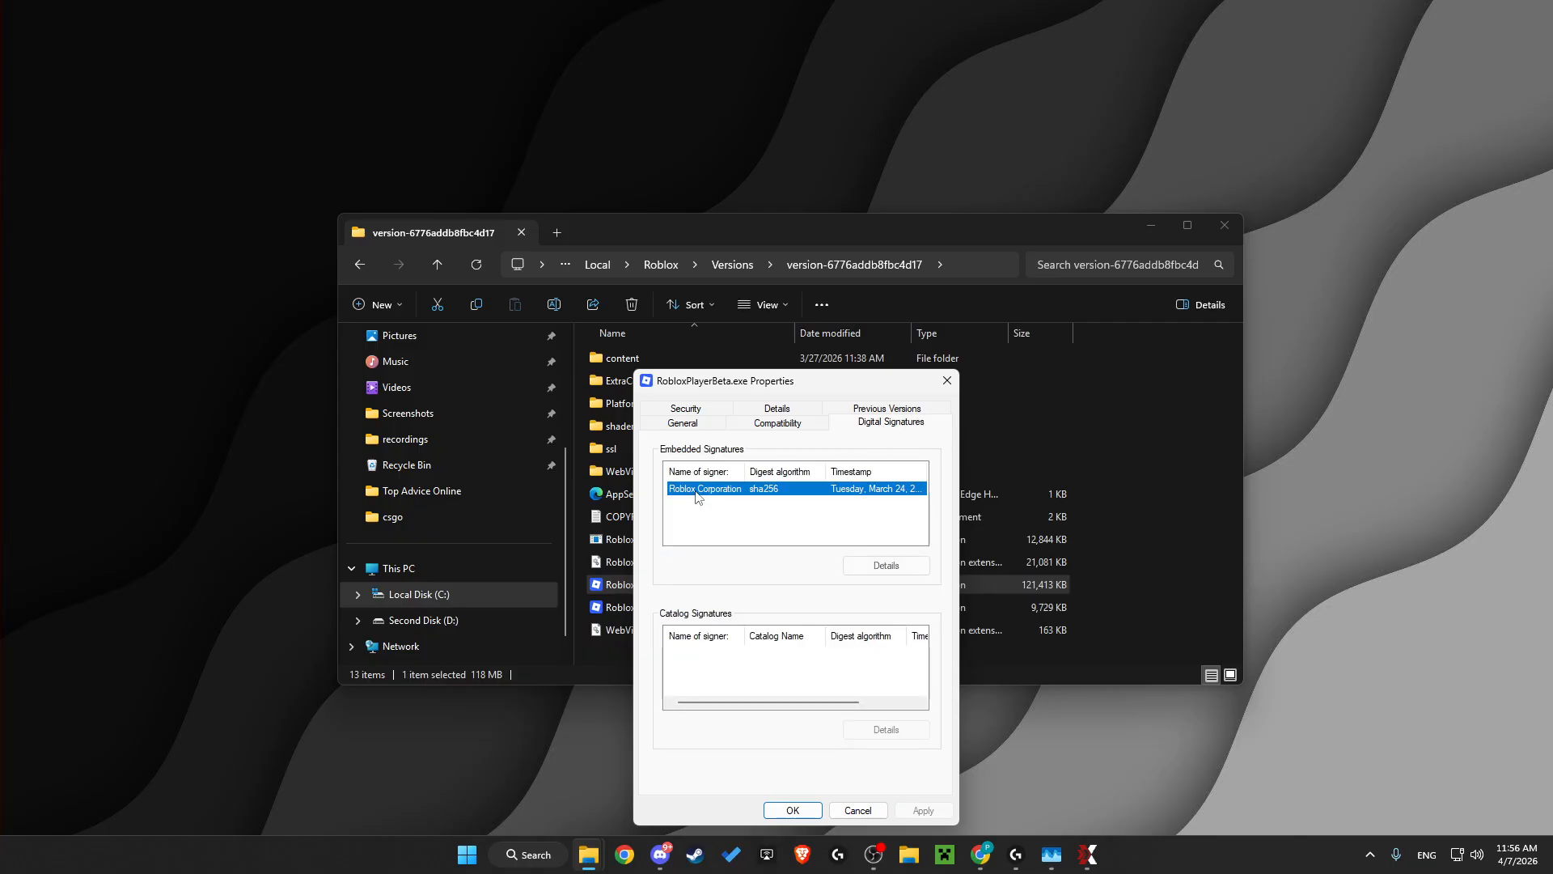
click(868, 565)
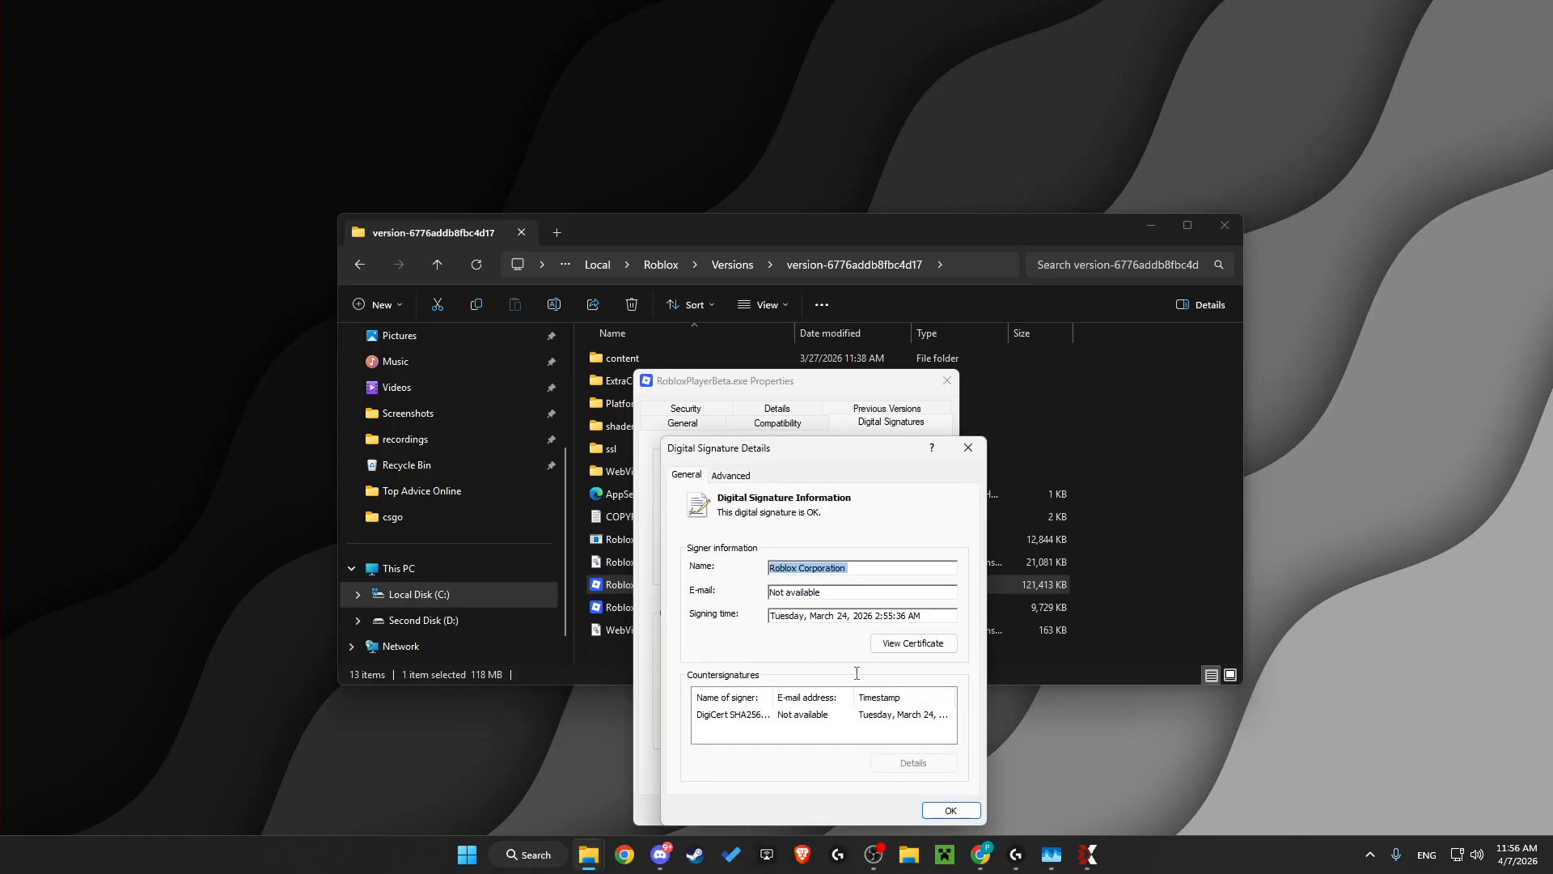
Install the signer's certificate for the current user with automatic store selection, and close the dialogs and folder window
click(890, 646)
click(854, 751)
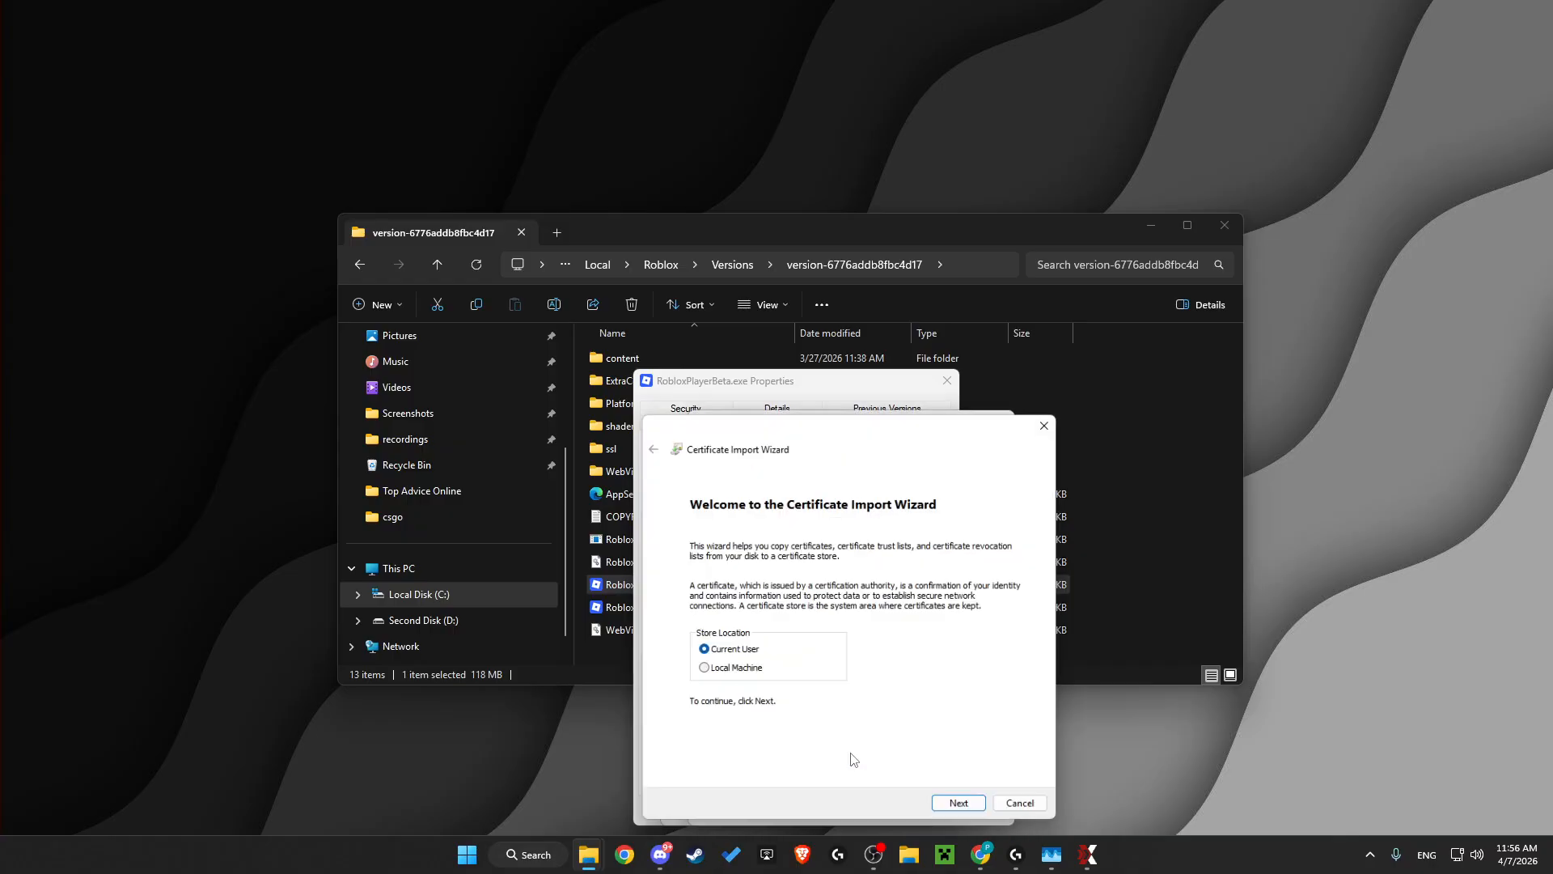
click(964, 813)
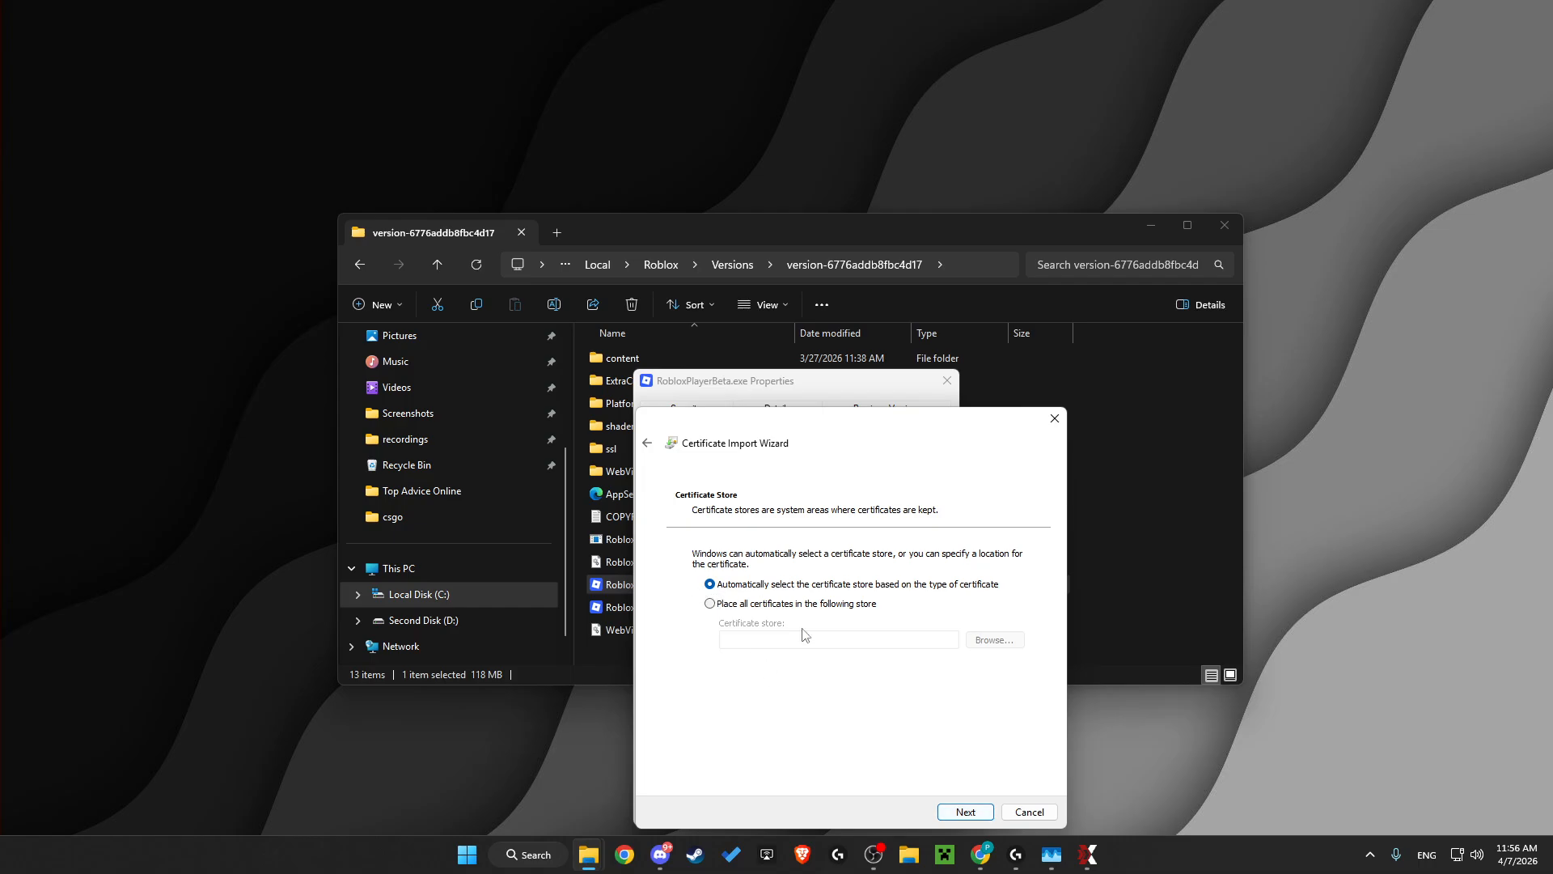
click(951, 813)
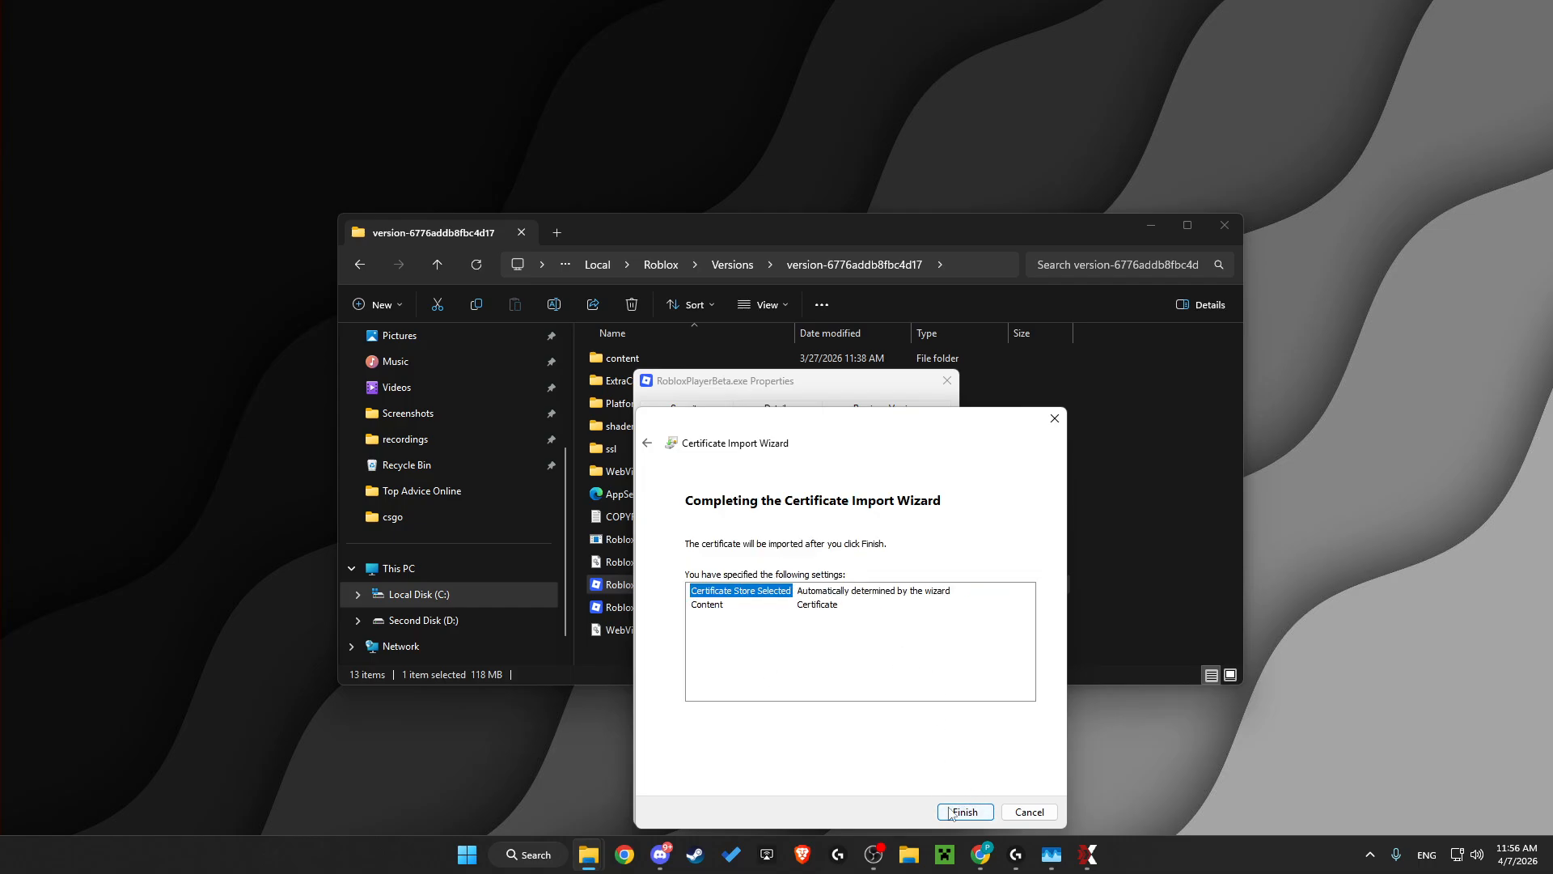
click(951, 813)
click(817, 486)
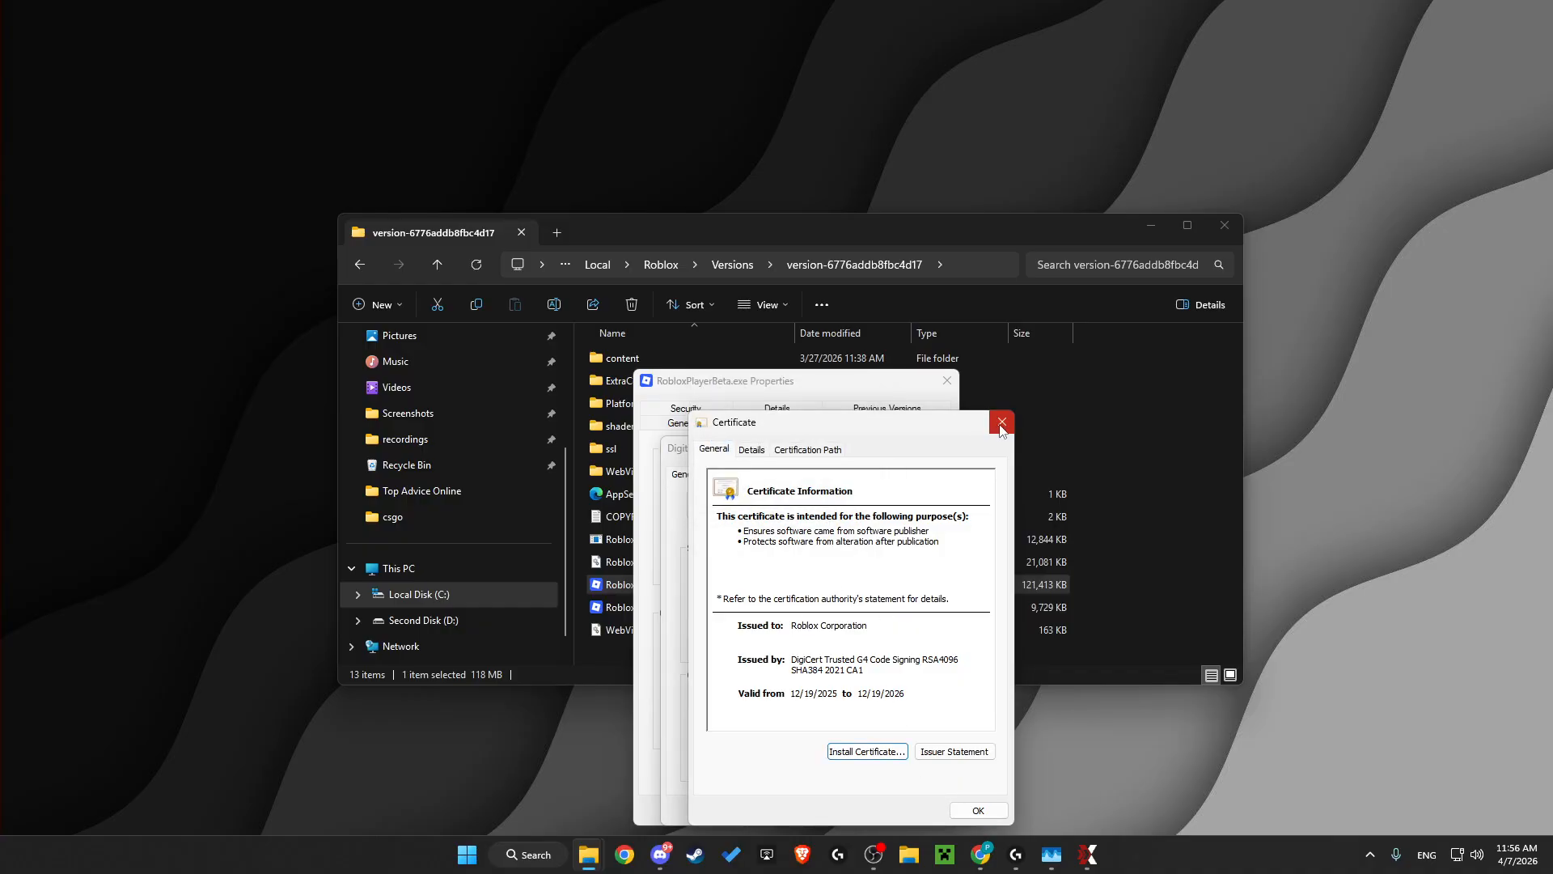
click(1002, 422)
click(970, 445)
click(946, 380)
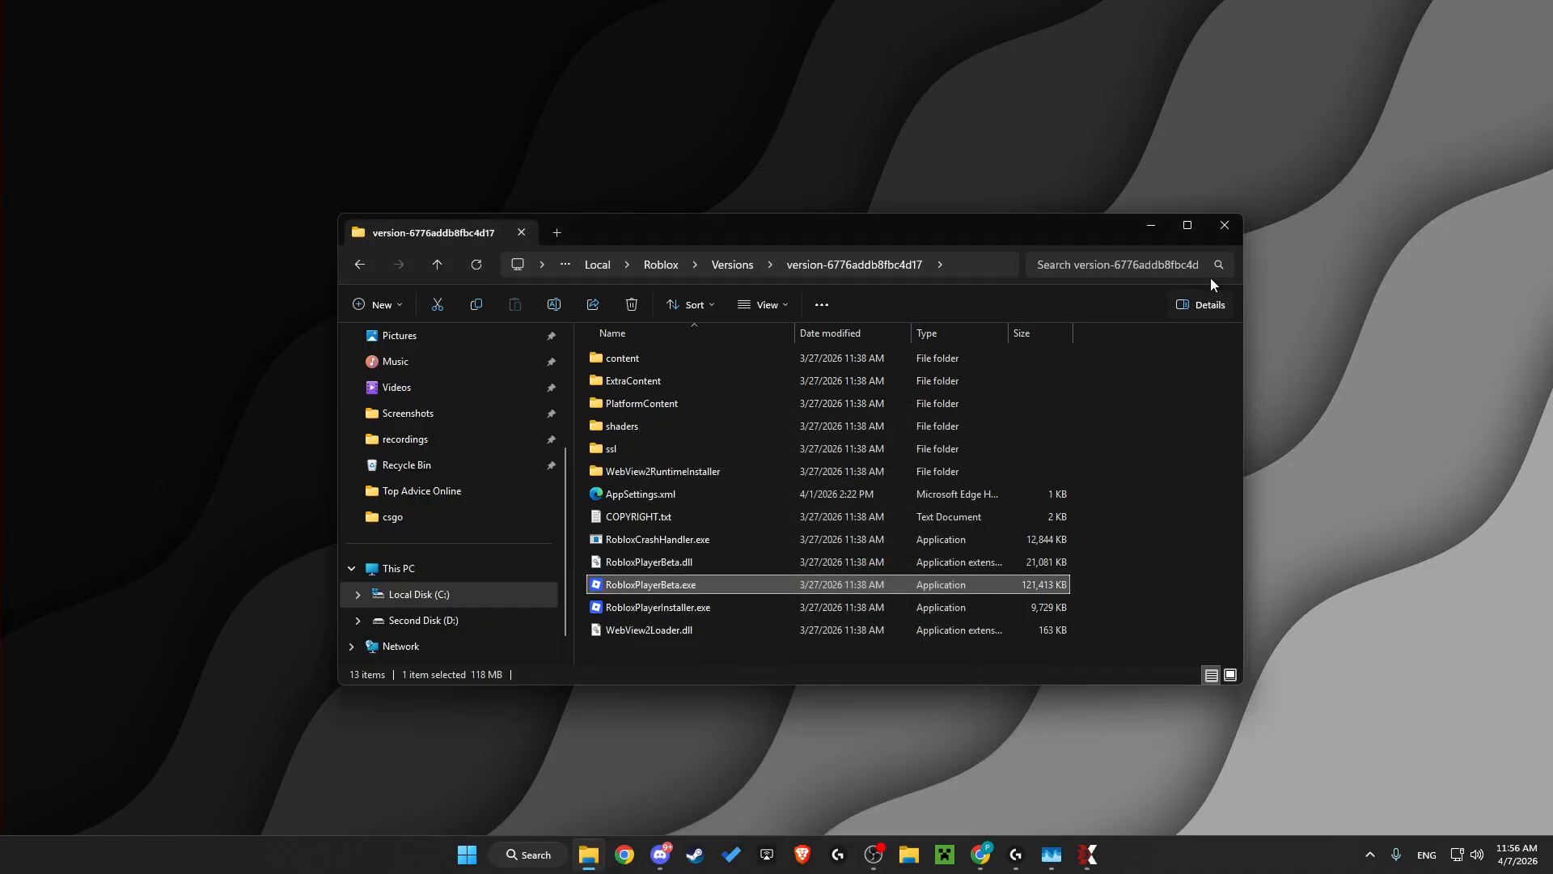
click(1238, 233)
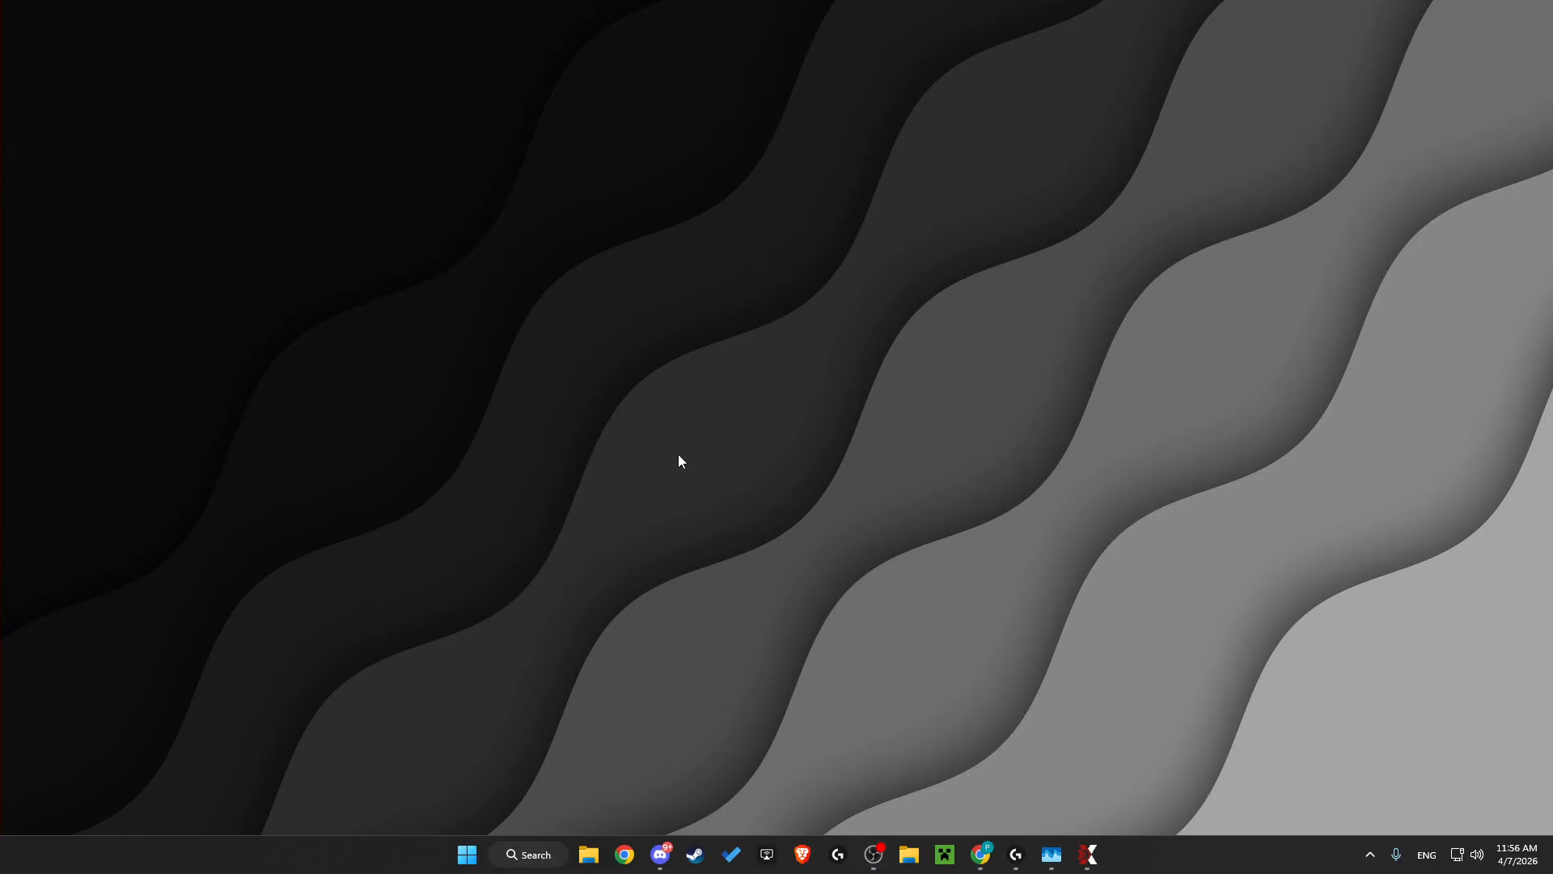
Search Windows for "create" and open the Create a restore point settings
click(542, 860)
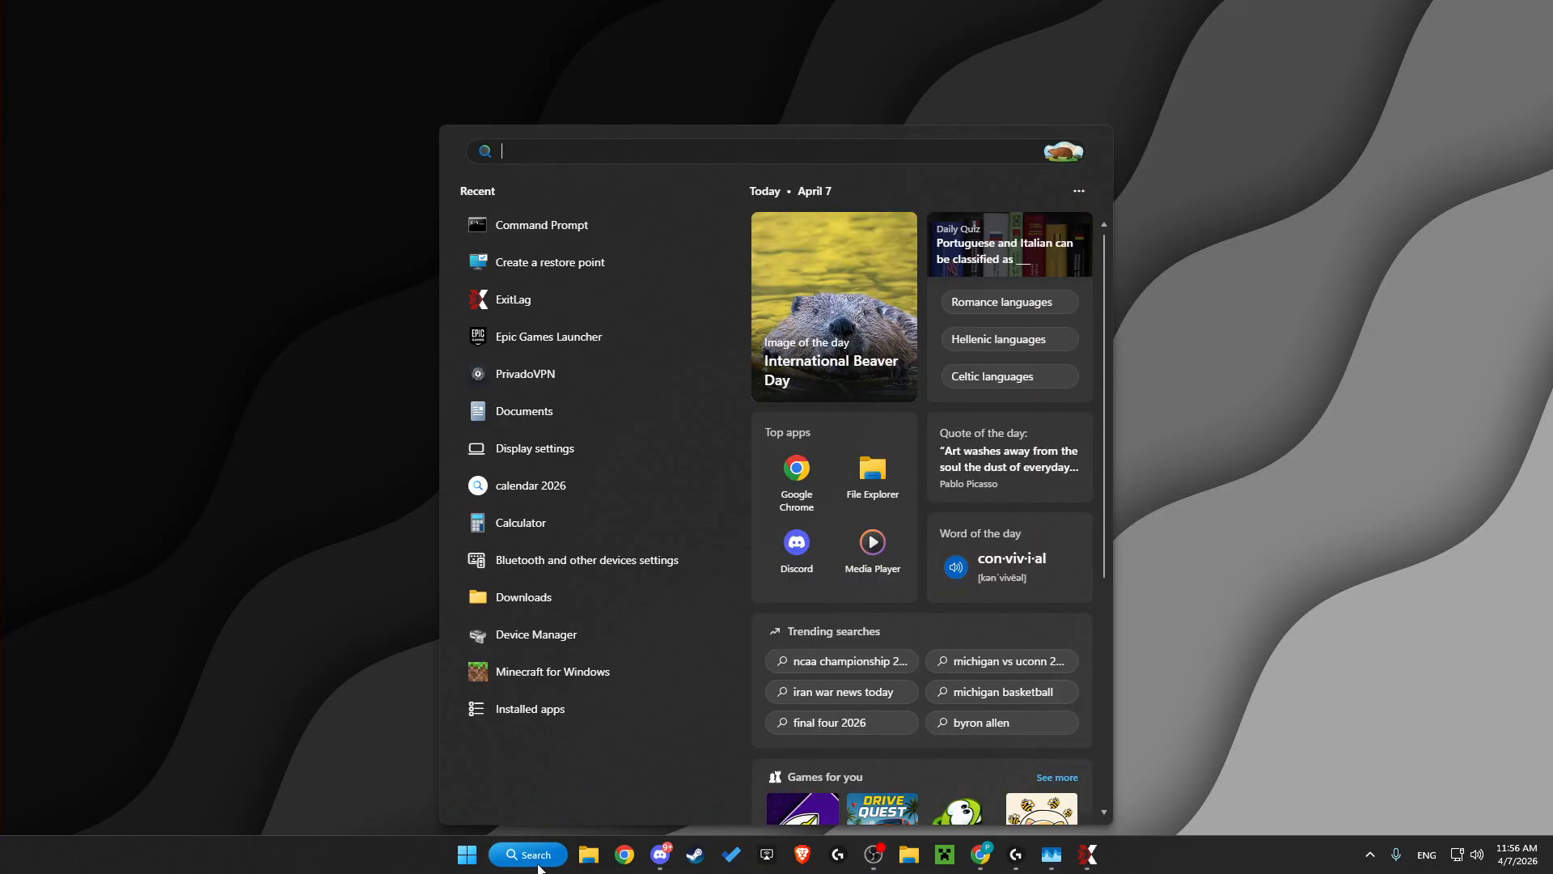
text(res)
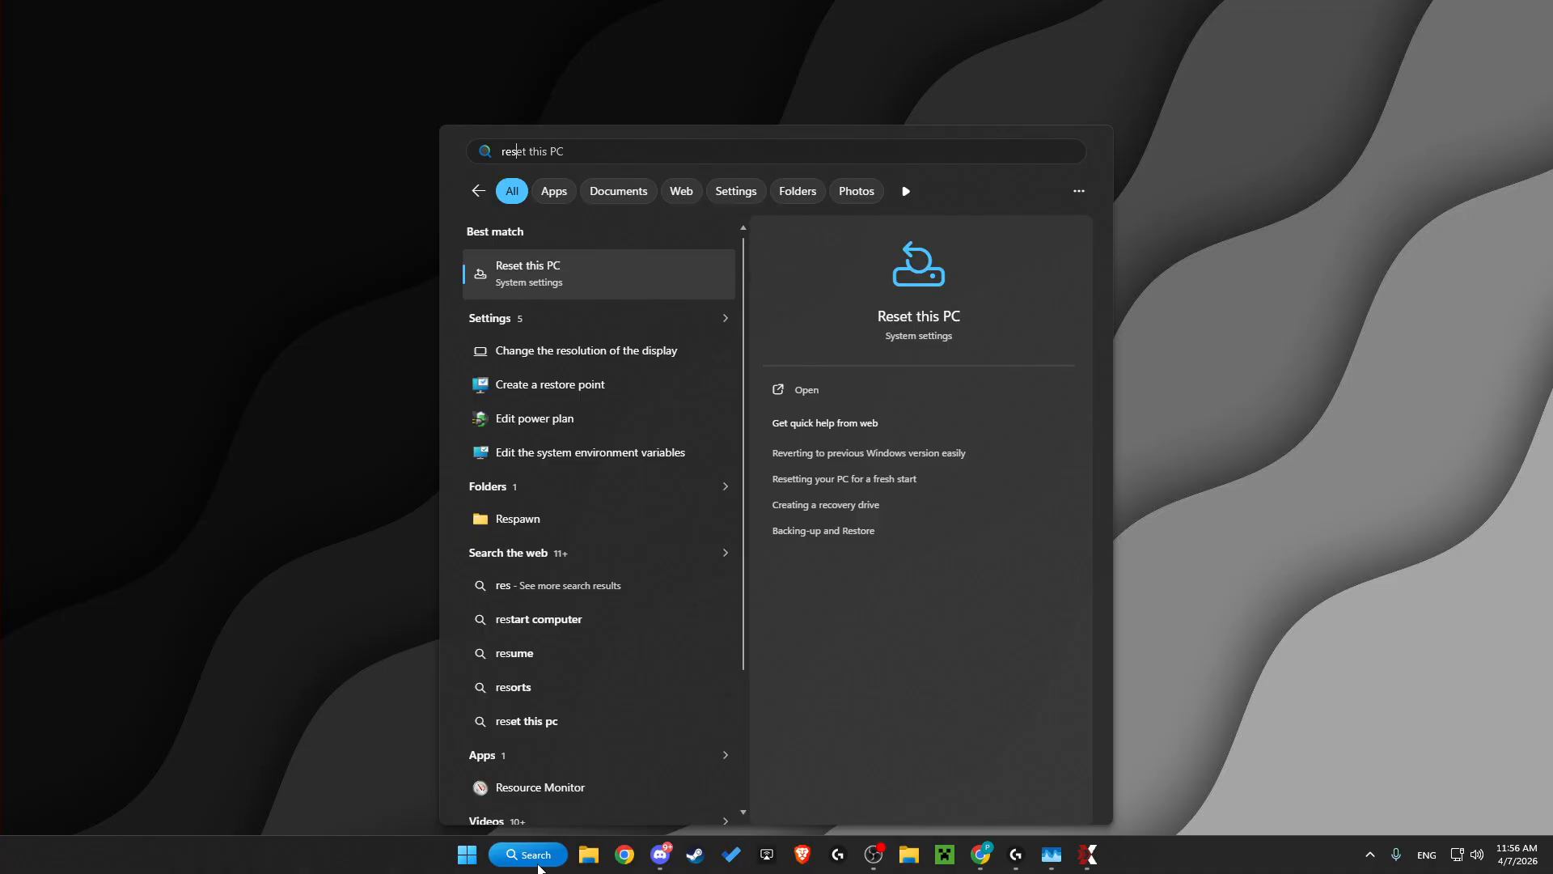
key(BackSpace)
key(BackSpace)
key(BackSpace)
text(create)
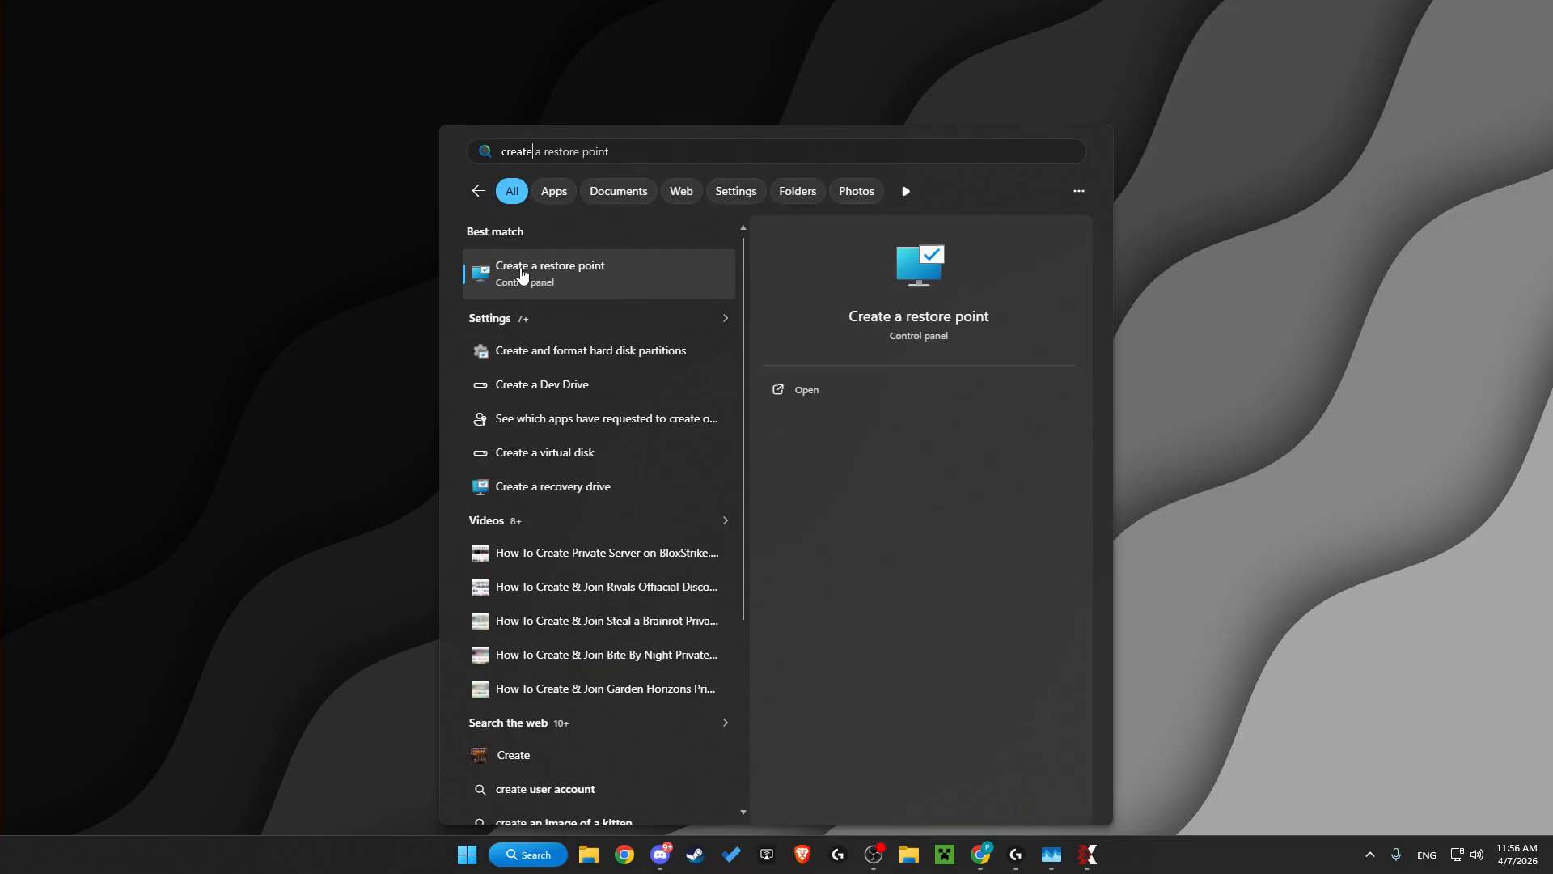
click(522, 276)
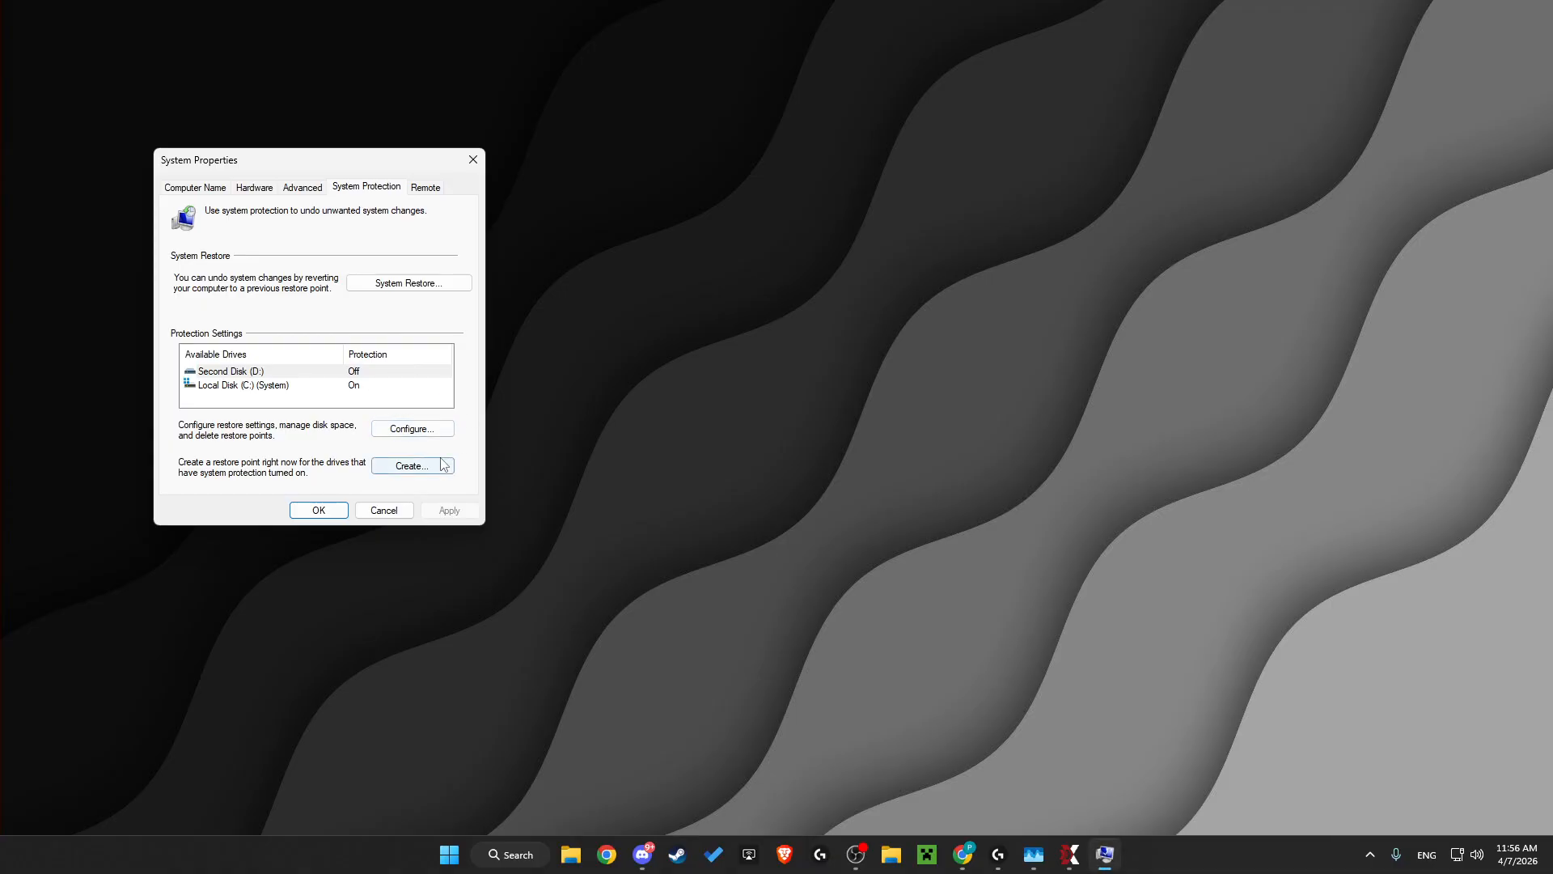
Create a system restore point with the description "roblox rivals"
click(443, 465)
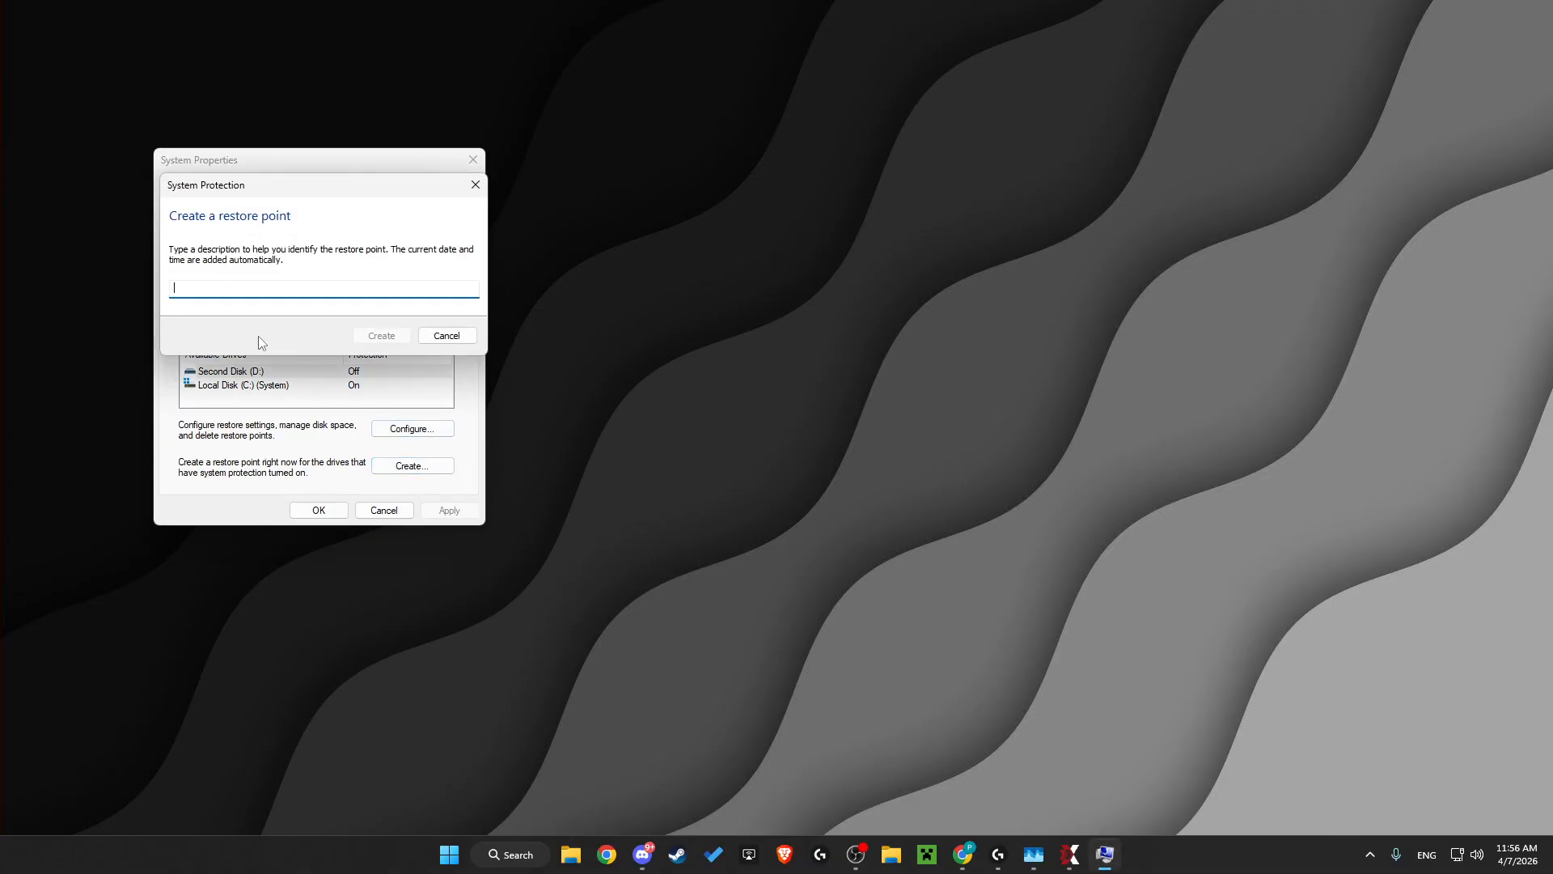
text(roblox rivals)
click(371, 336)
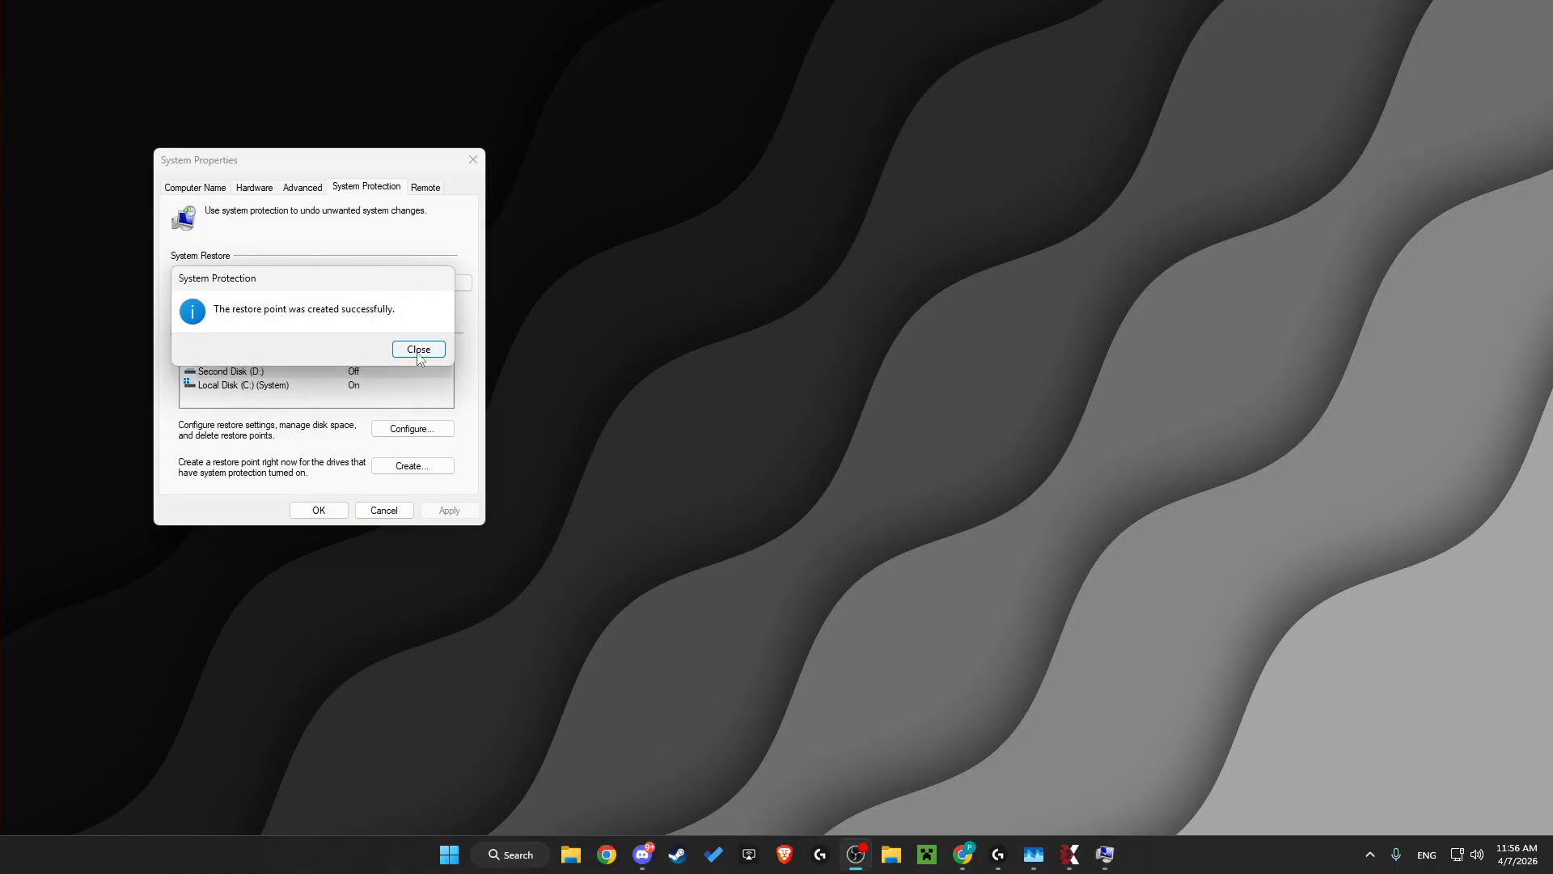
click(419, 351)
Check the available restore points in System Restore using the option for a different restore point, and close it without restoring
click(391, 284)
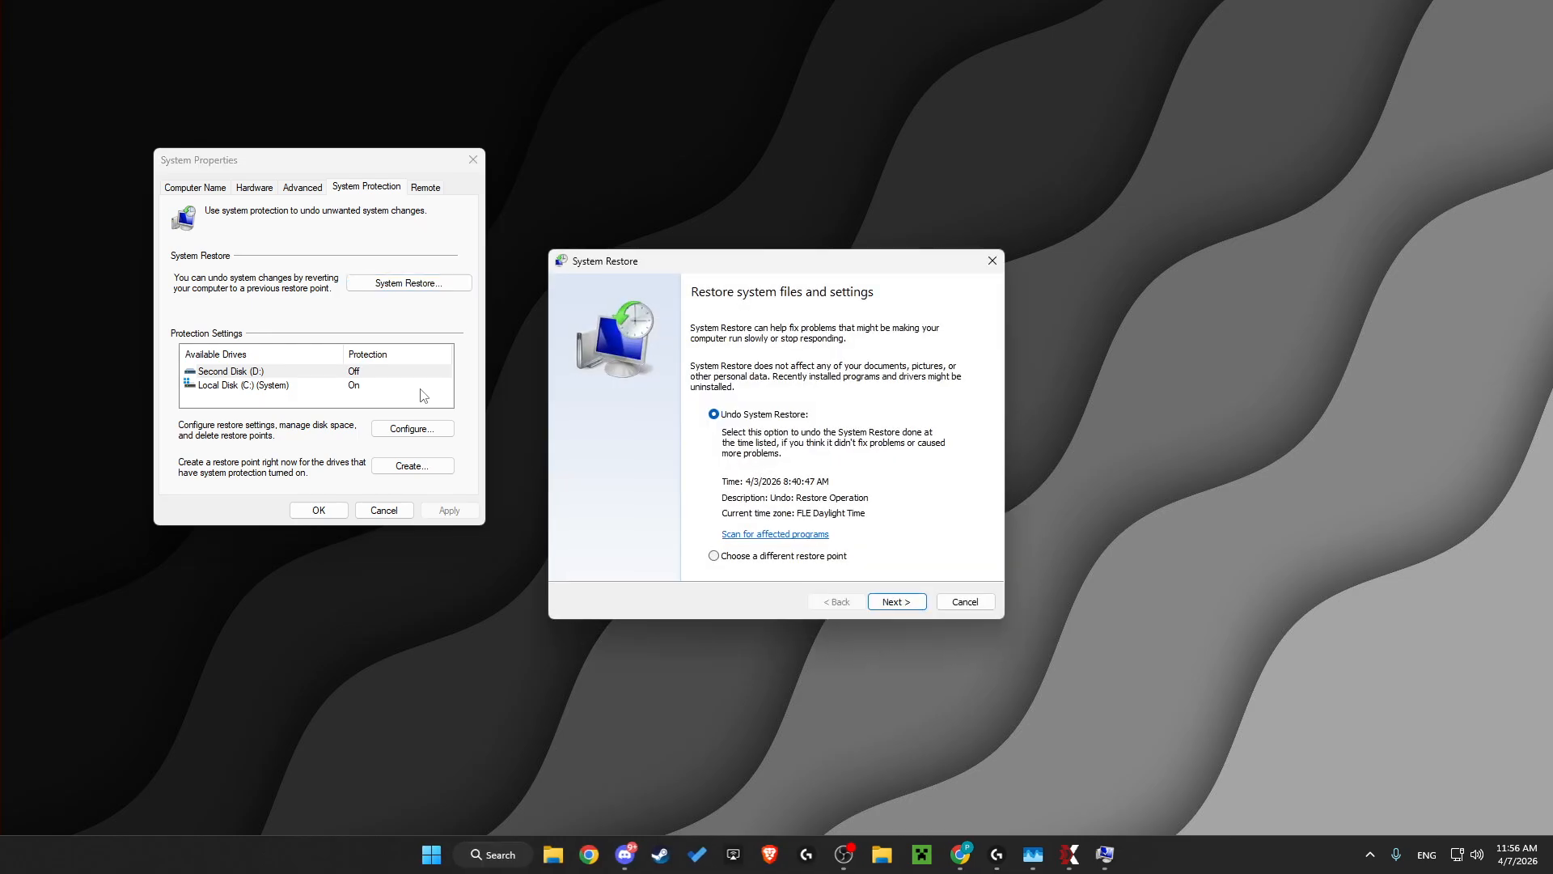
click(716, 557)
click(896, 602)
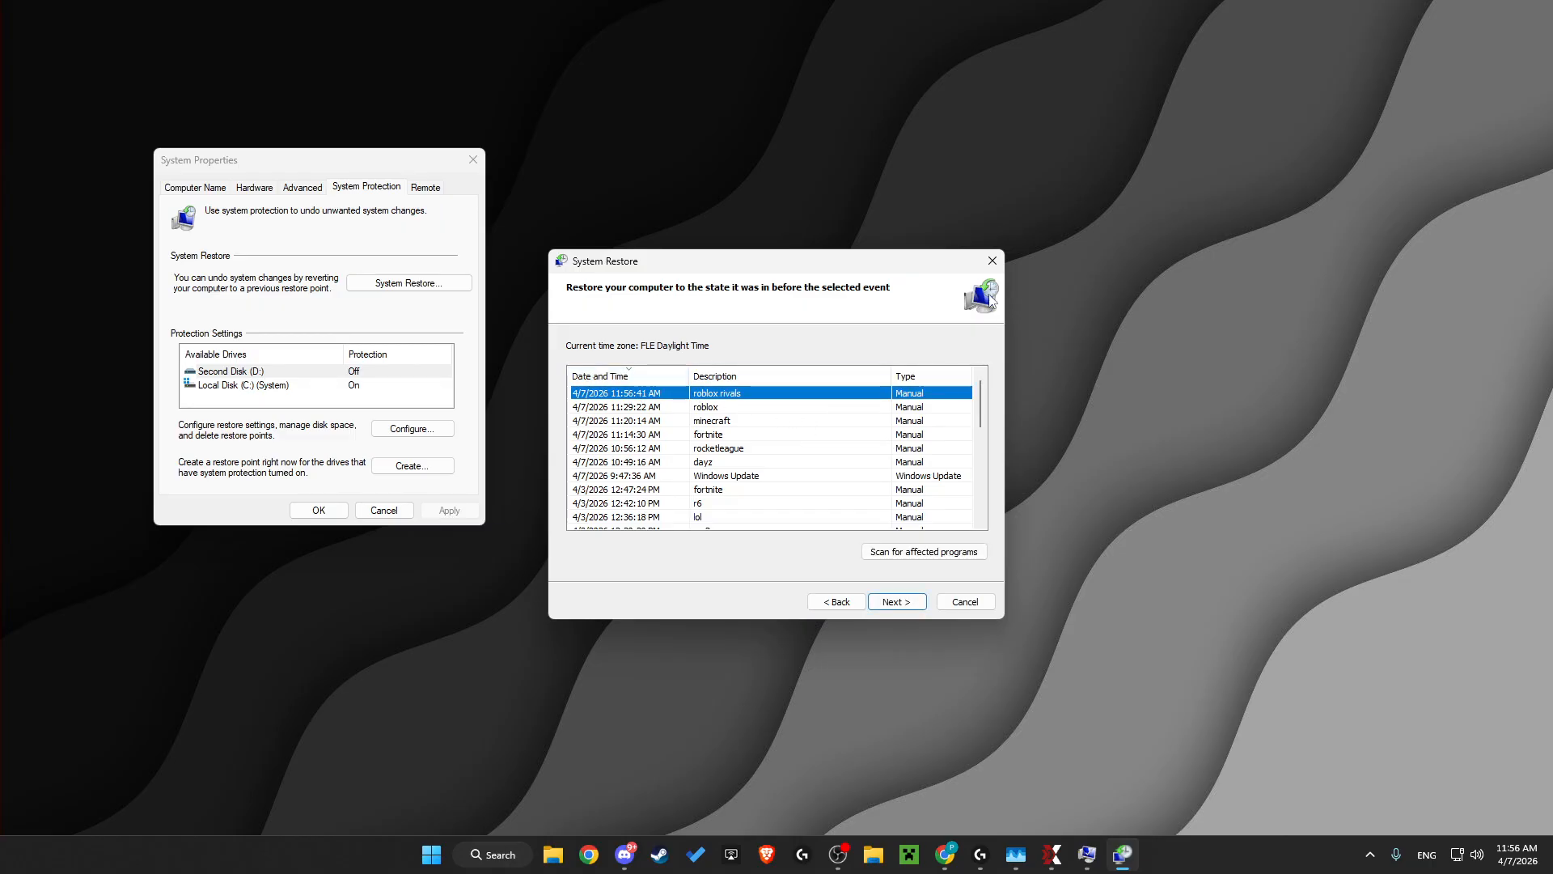
click(992, 260)
key(Escape)
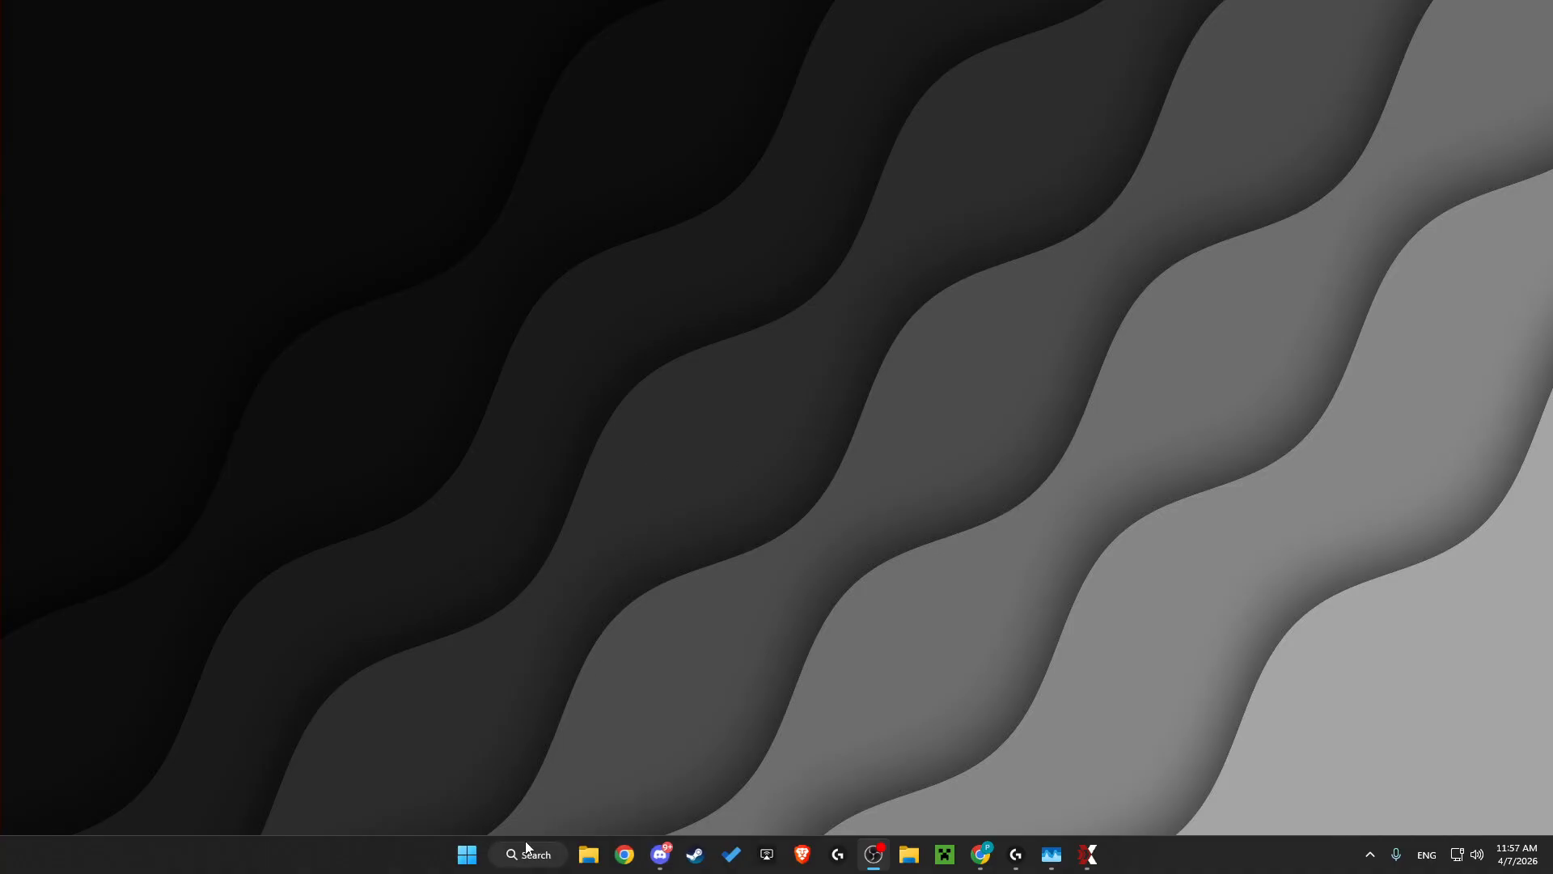
Find View network connections through Windows search and open it
click(514, 868)
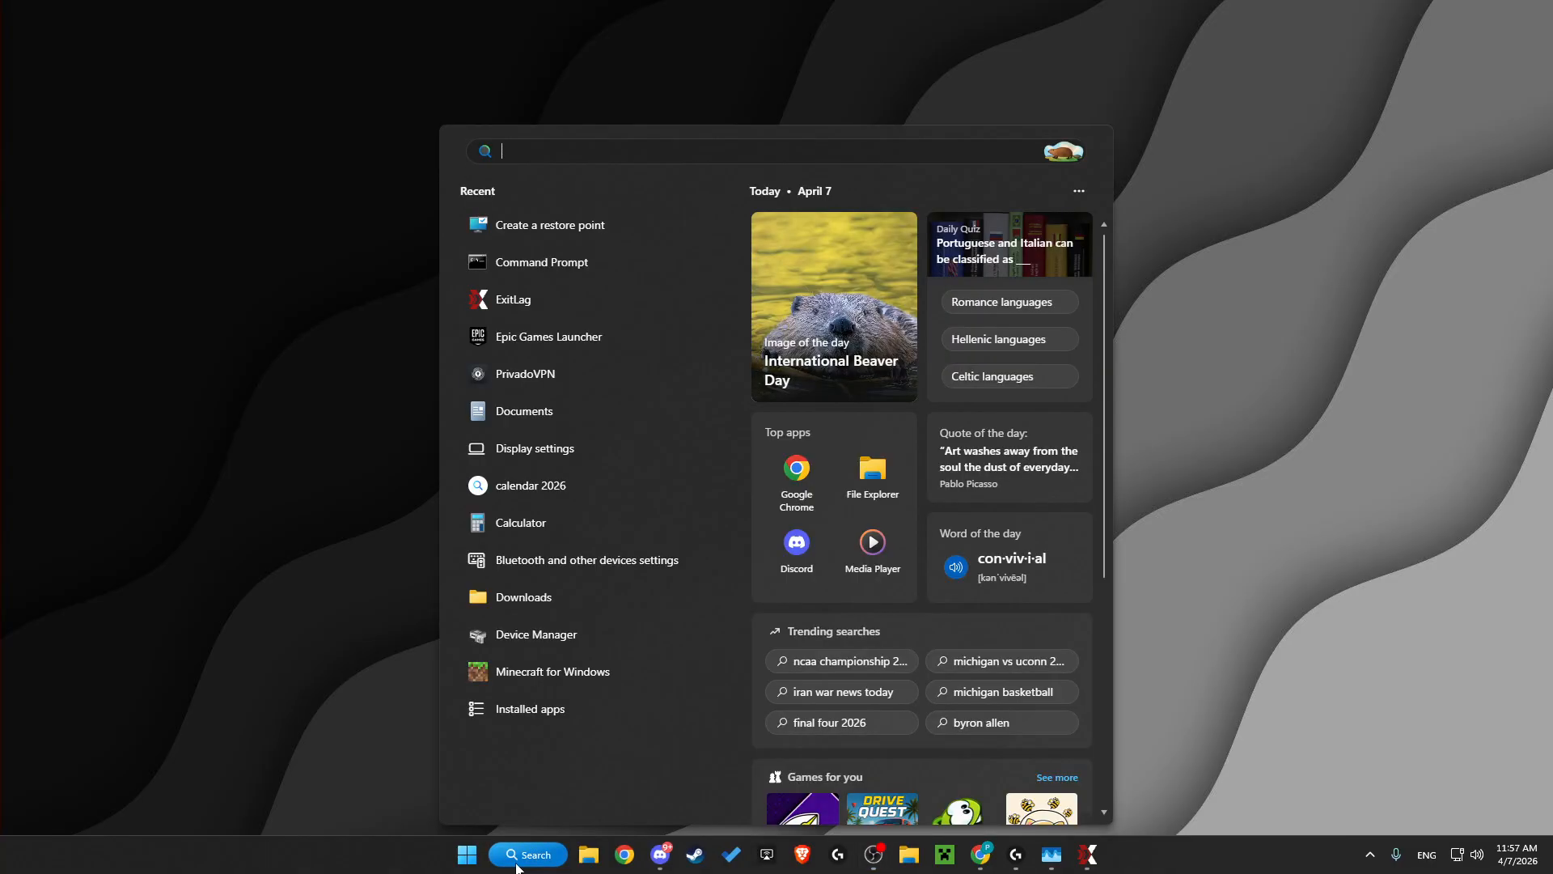
text(vier)
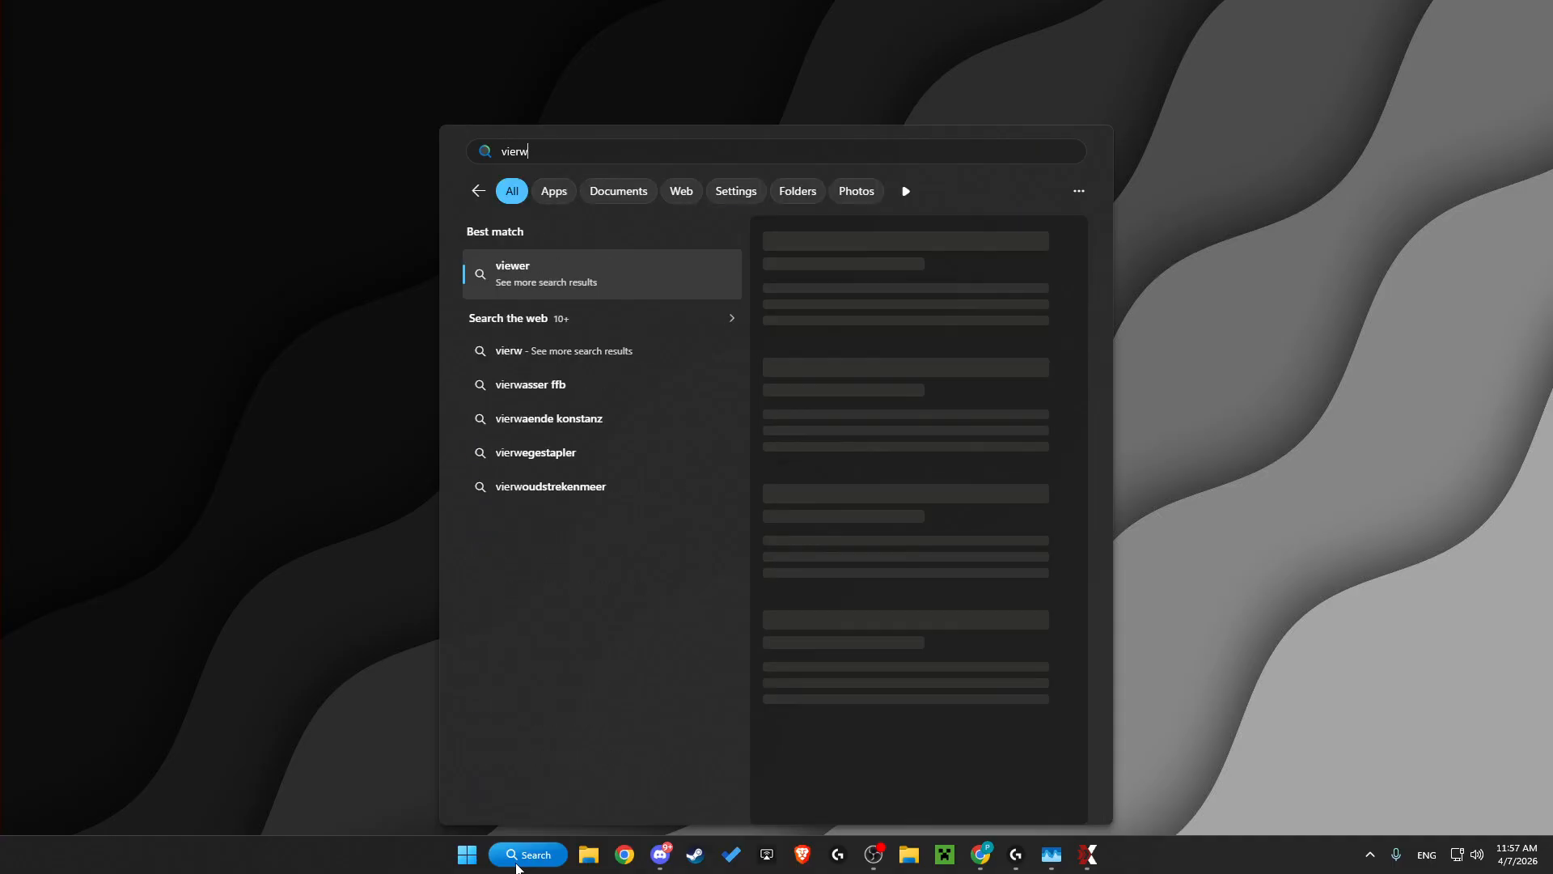
key(BackSpace)
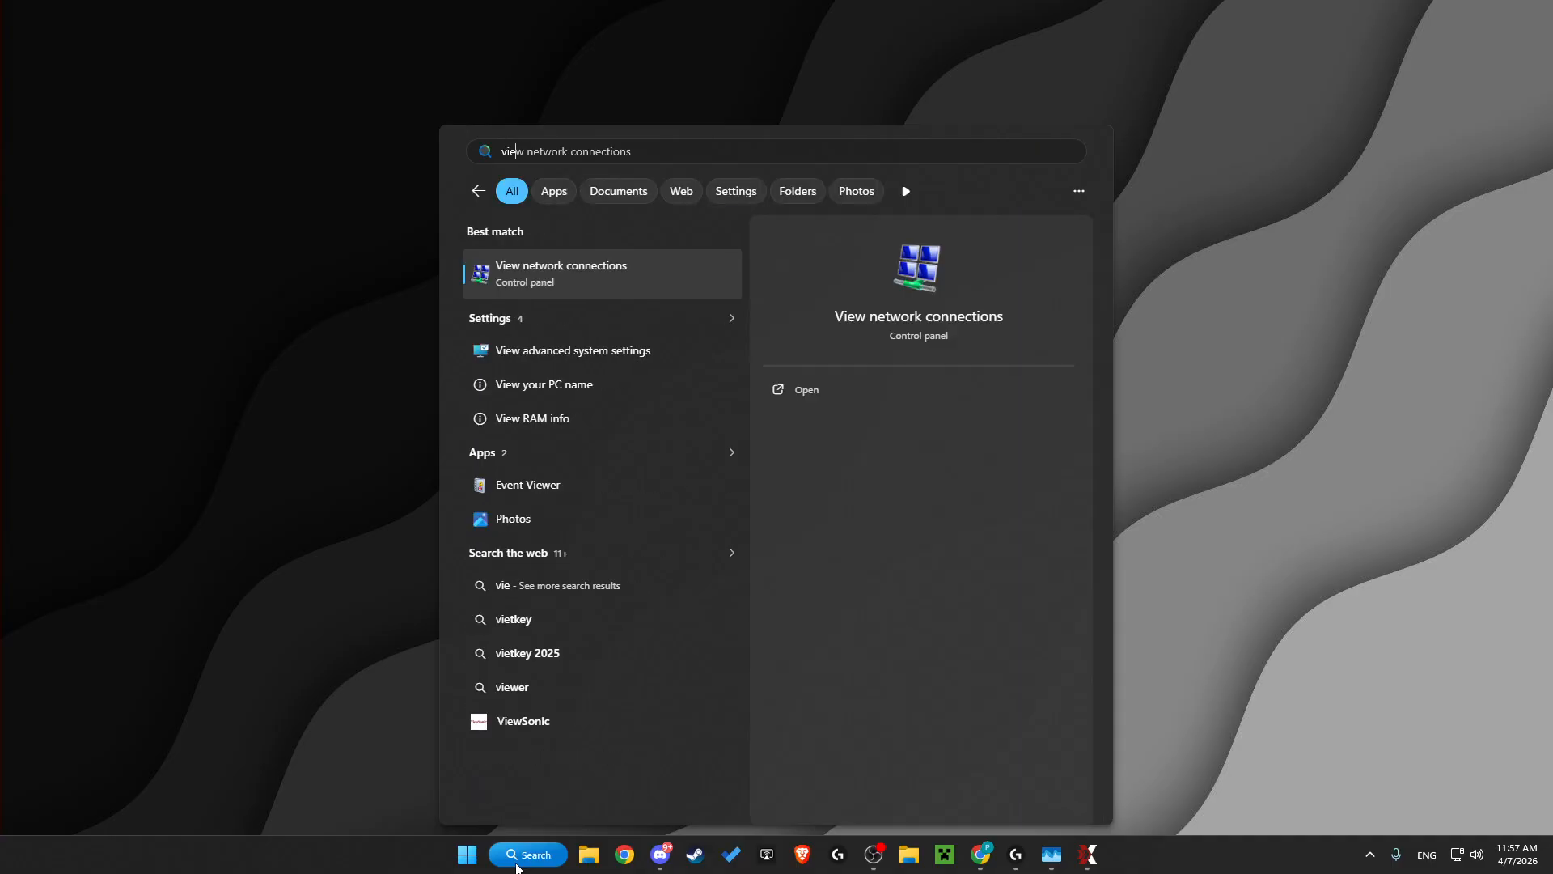
key(Return)
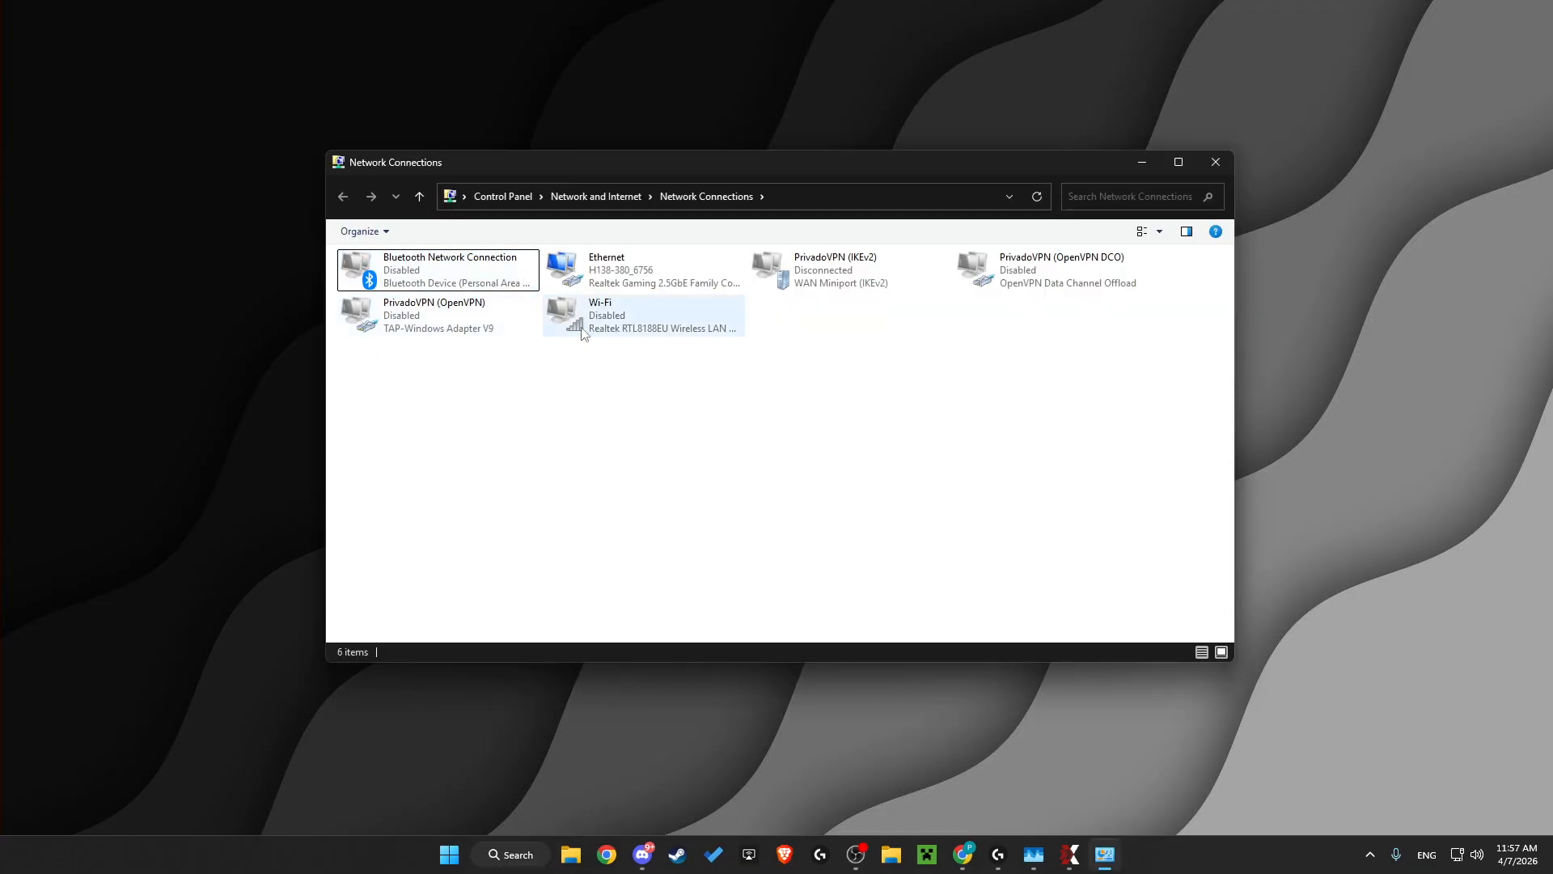
Examine the Ethernet, Bluetooth and PrivadoVPN (OpenVPN DCO) connections and the actions available for the Bluetooth adapter
click(623, 274)
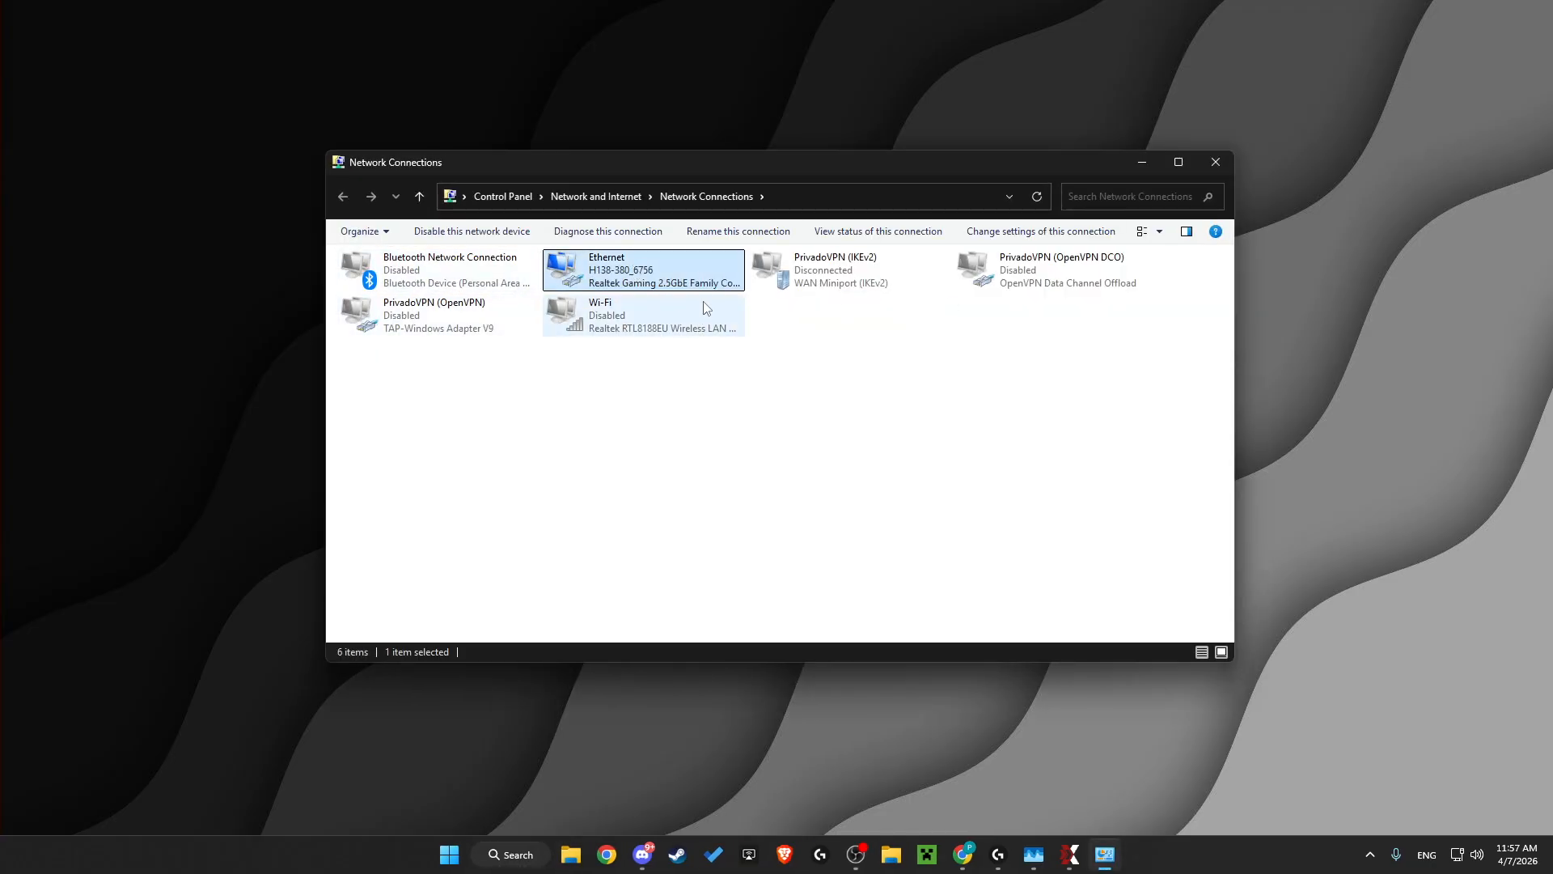
click(427, 287)
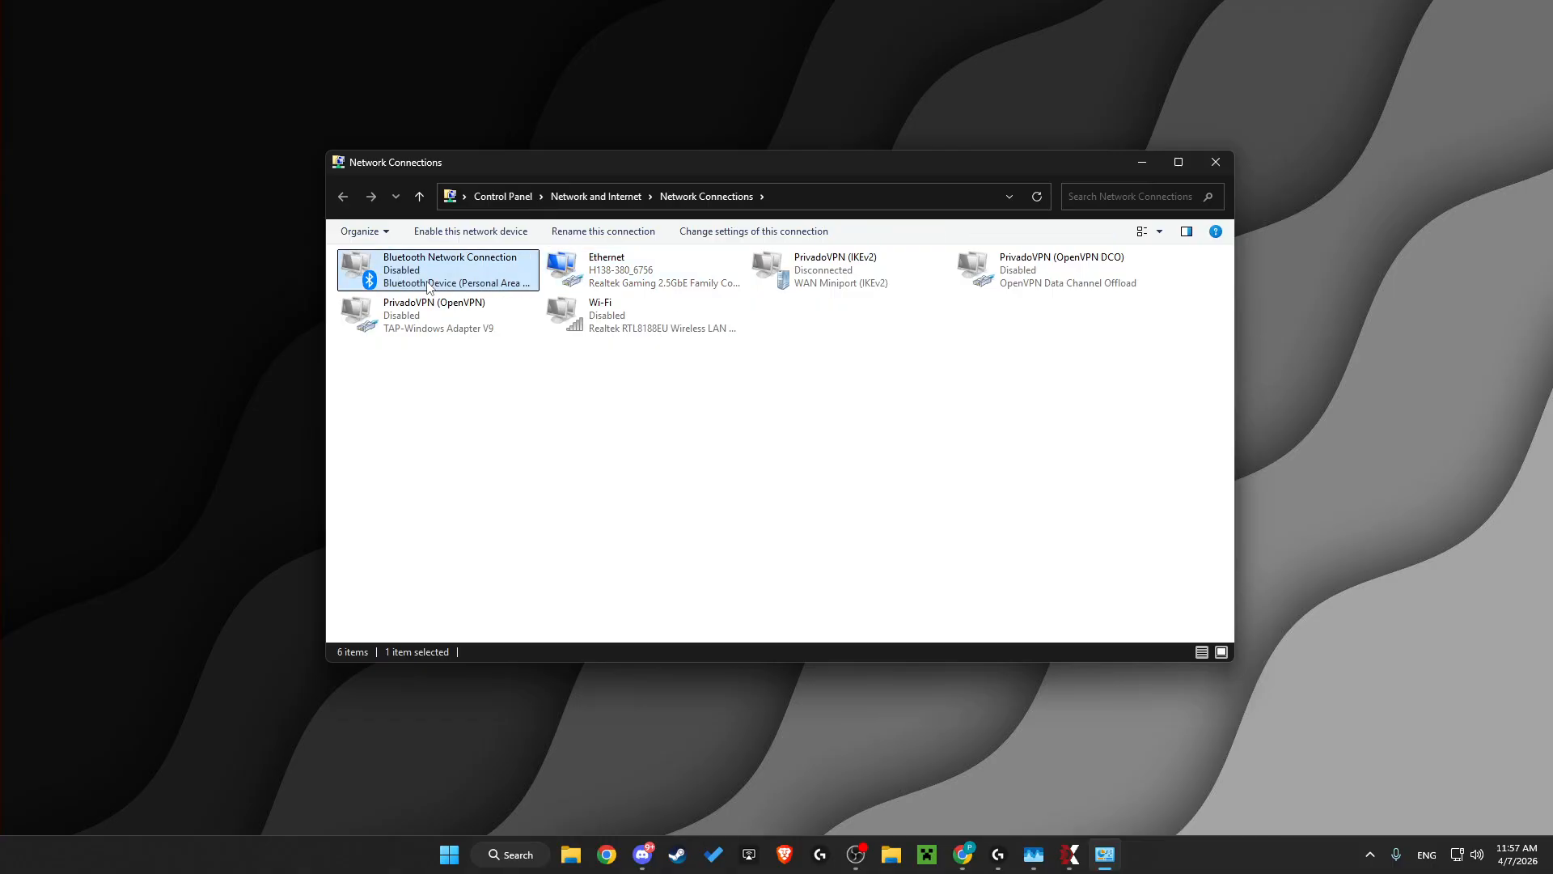
right_click(428, 288)
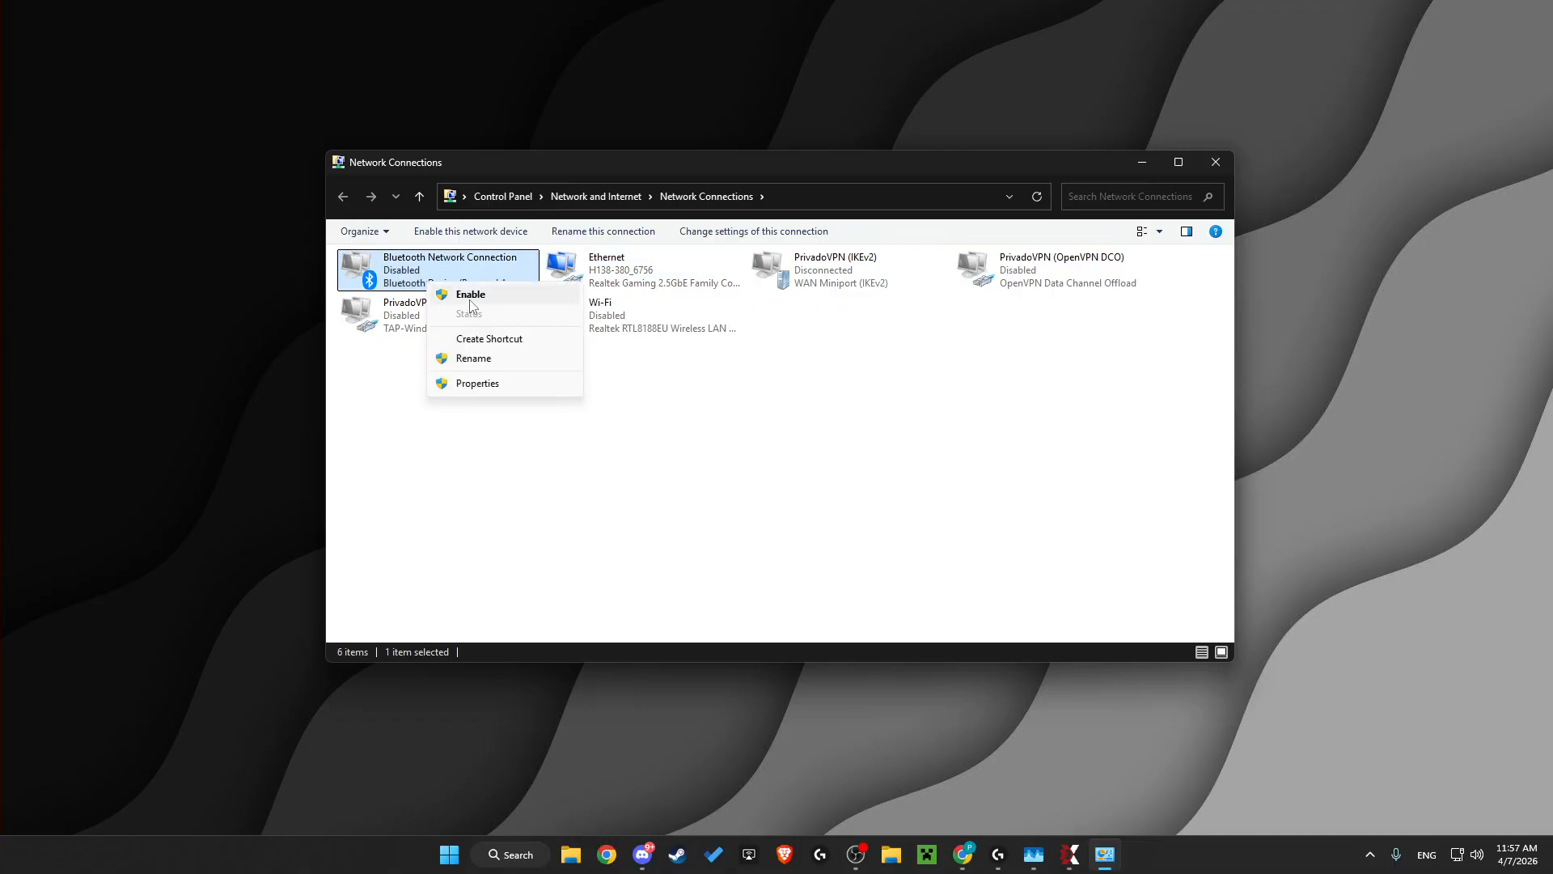
click(1034, 285)
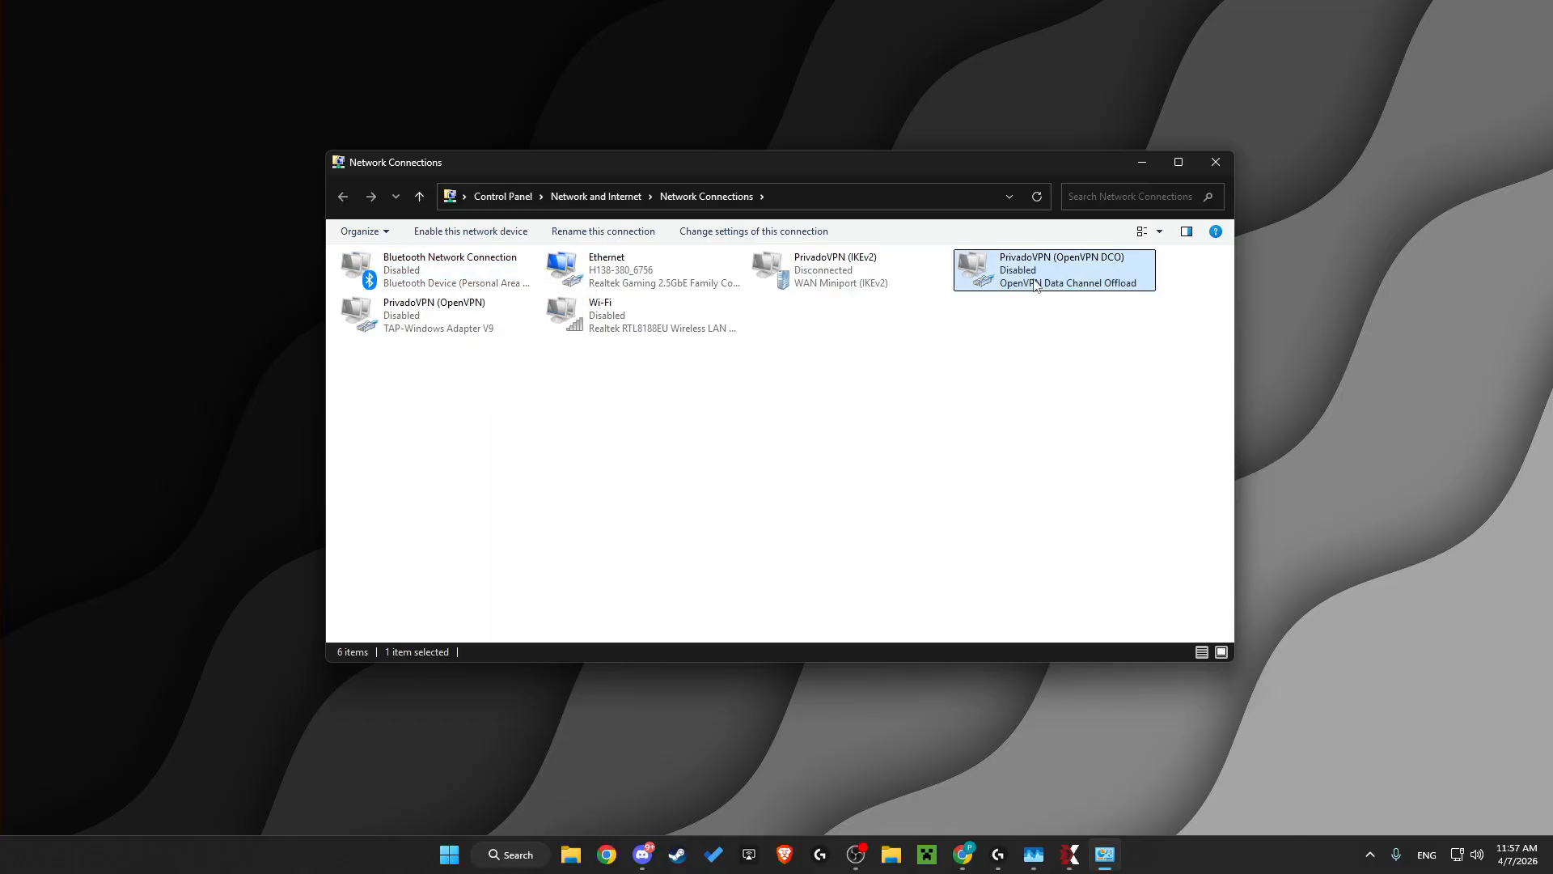
right_click(428, 277)
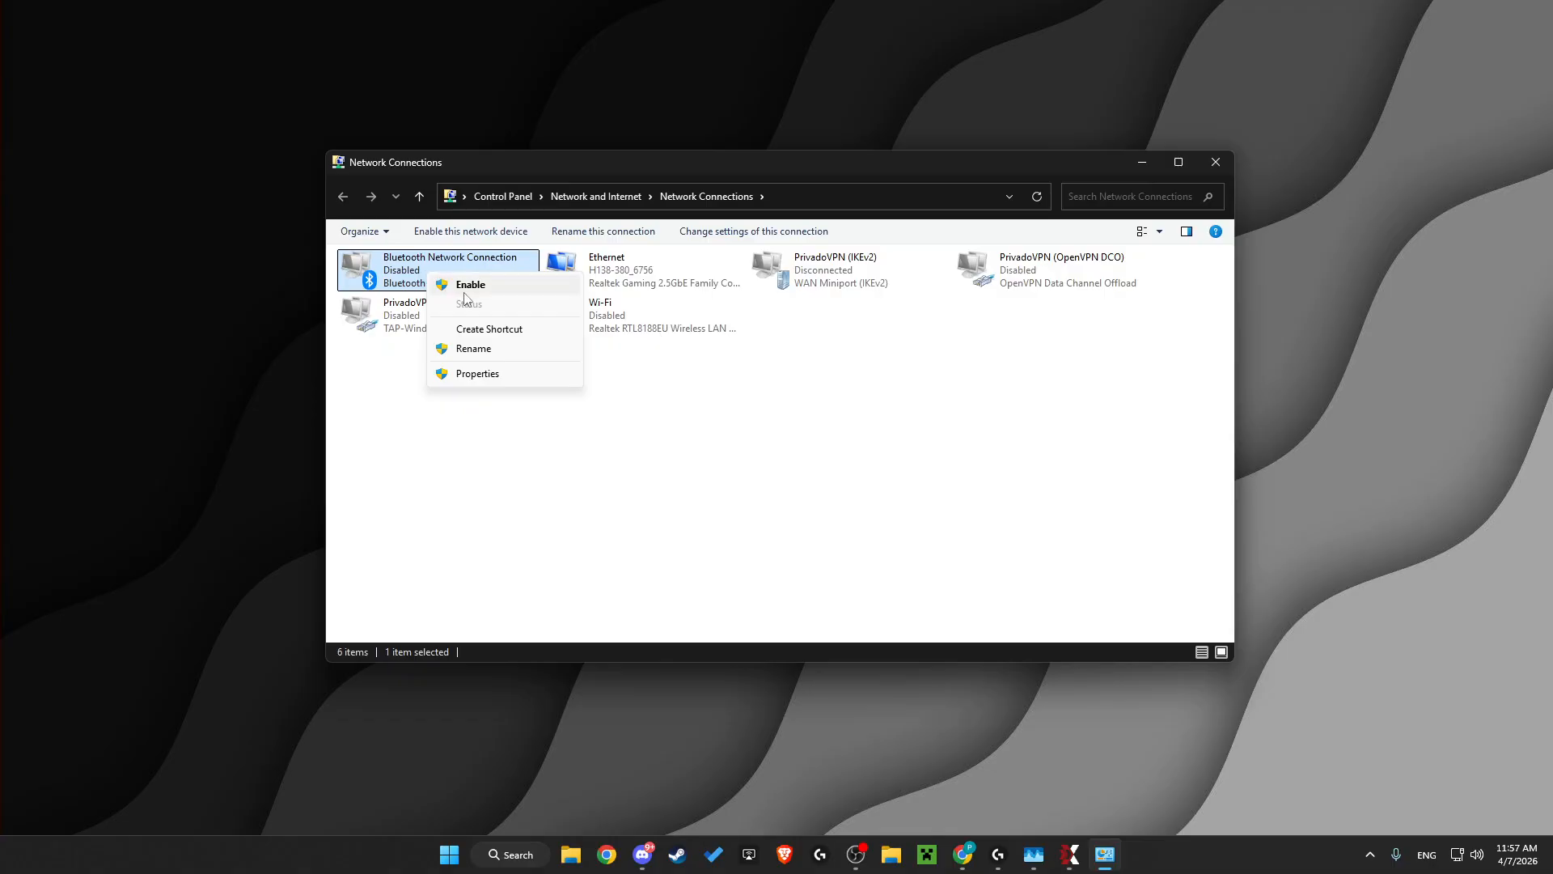
click(429, 441)
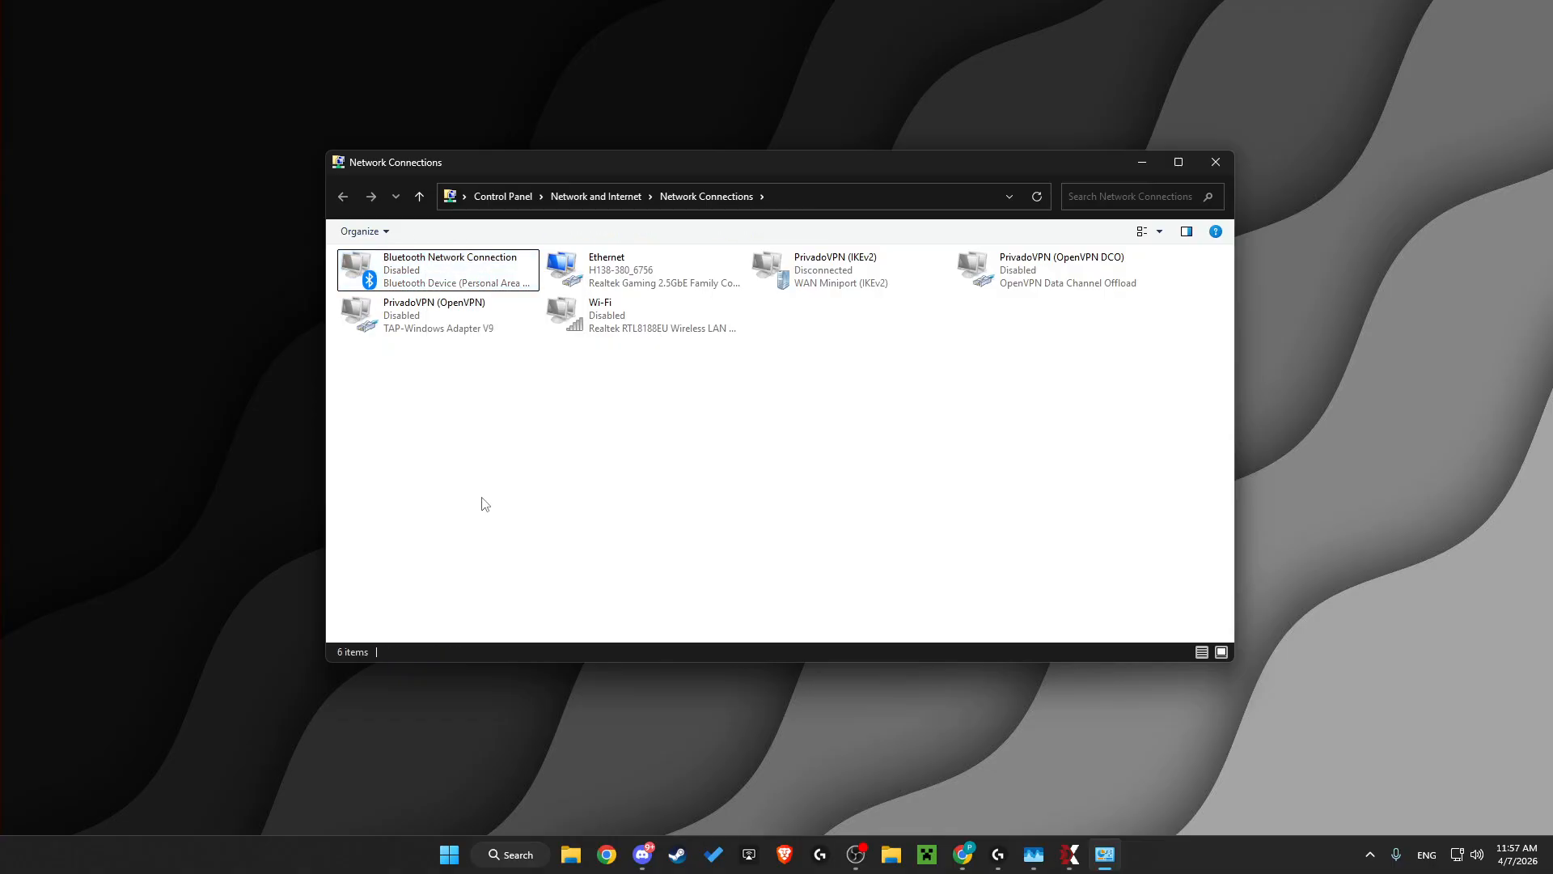
Review the items used by the Ethernet connection in its properties and accept the settings
click(639, 275)
right_click(601, 287)
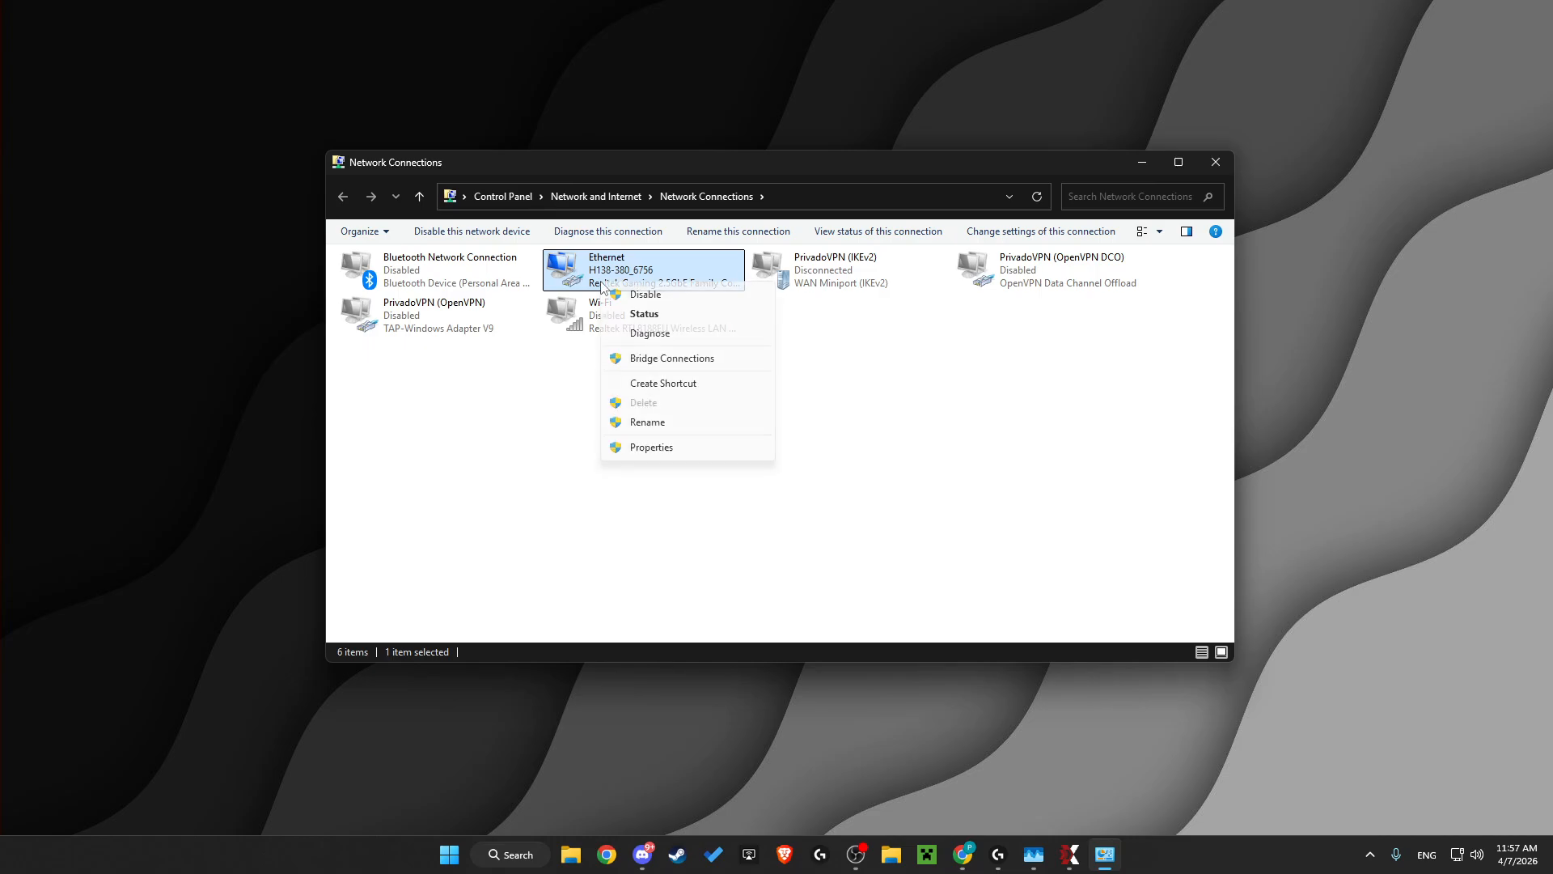
click(676, 448)
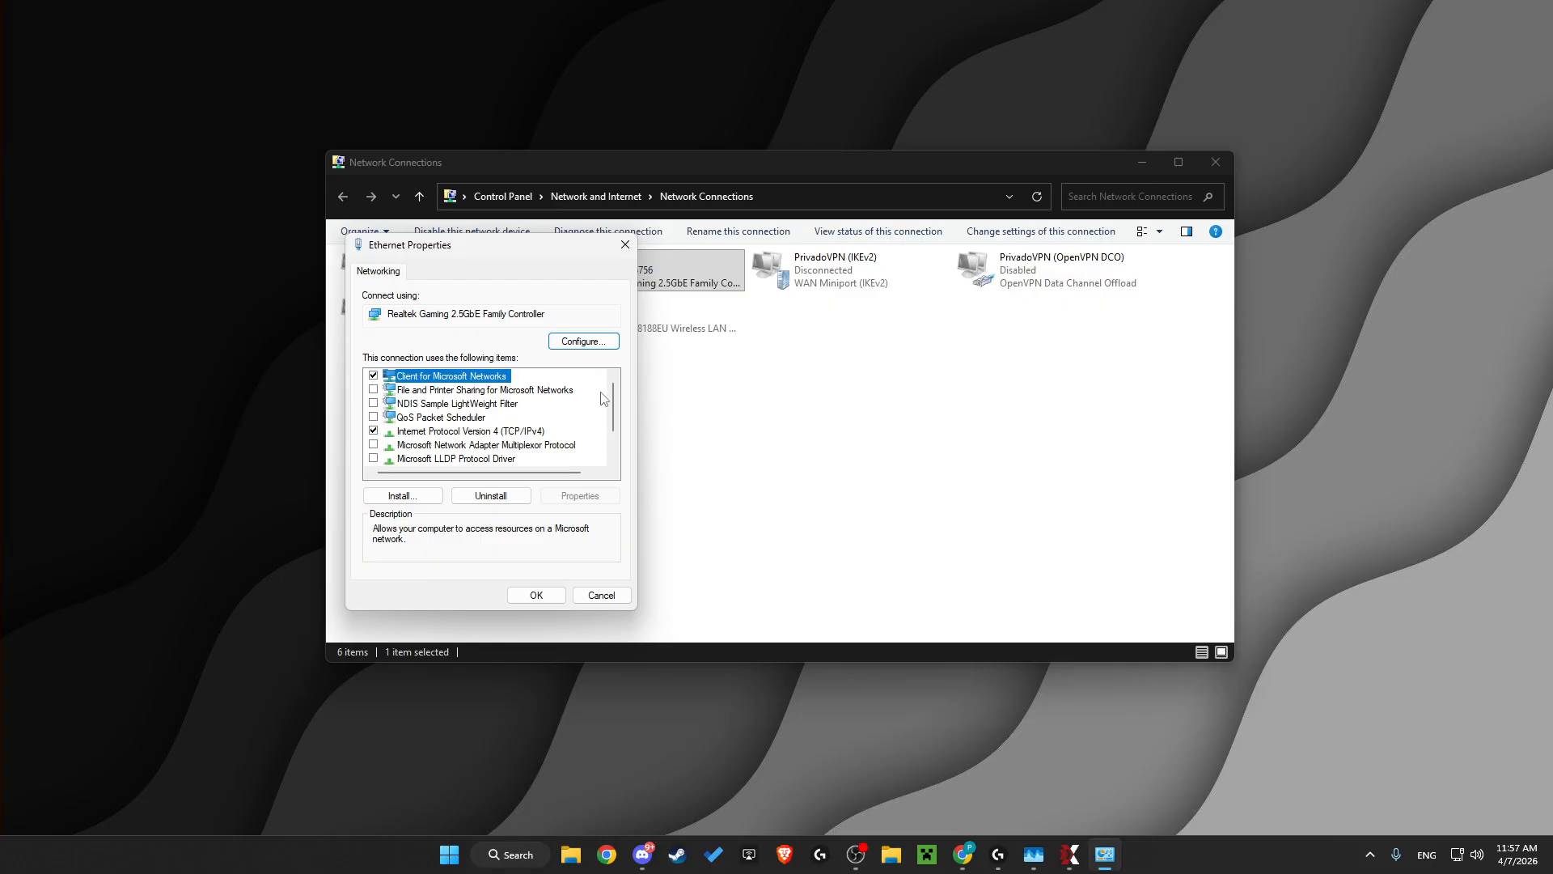
drag(613, 419, 612, 446)
scroll(613, 446, up, 1)
click(536, 595)
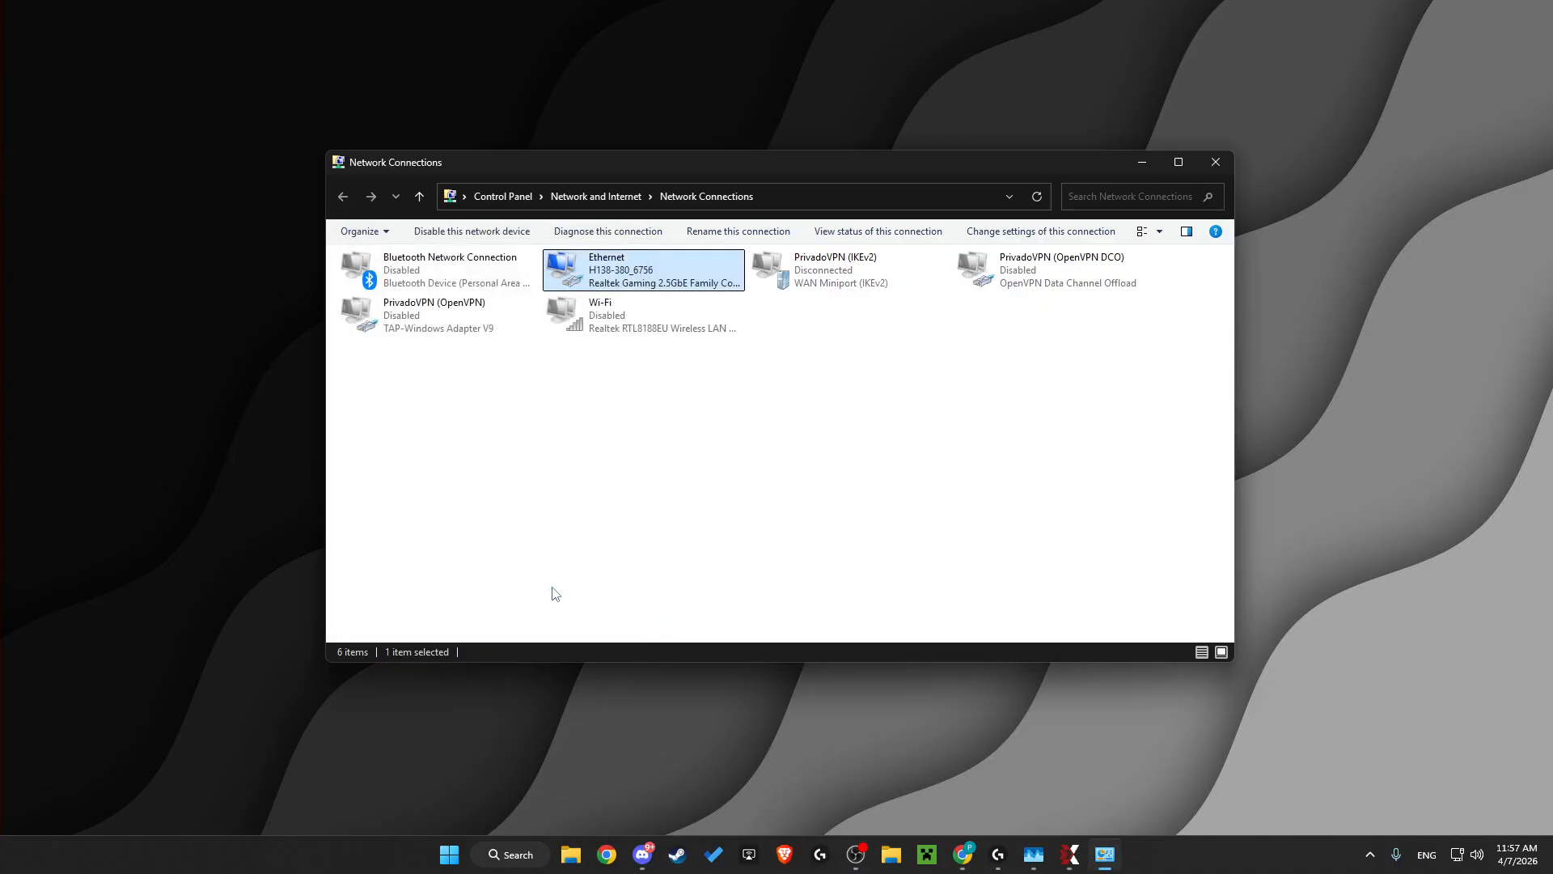
Open the Ethernet connection's Realtek Gaming 2.5GbE Family Controller configuration and check its power management options
right_click(597, 282)
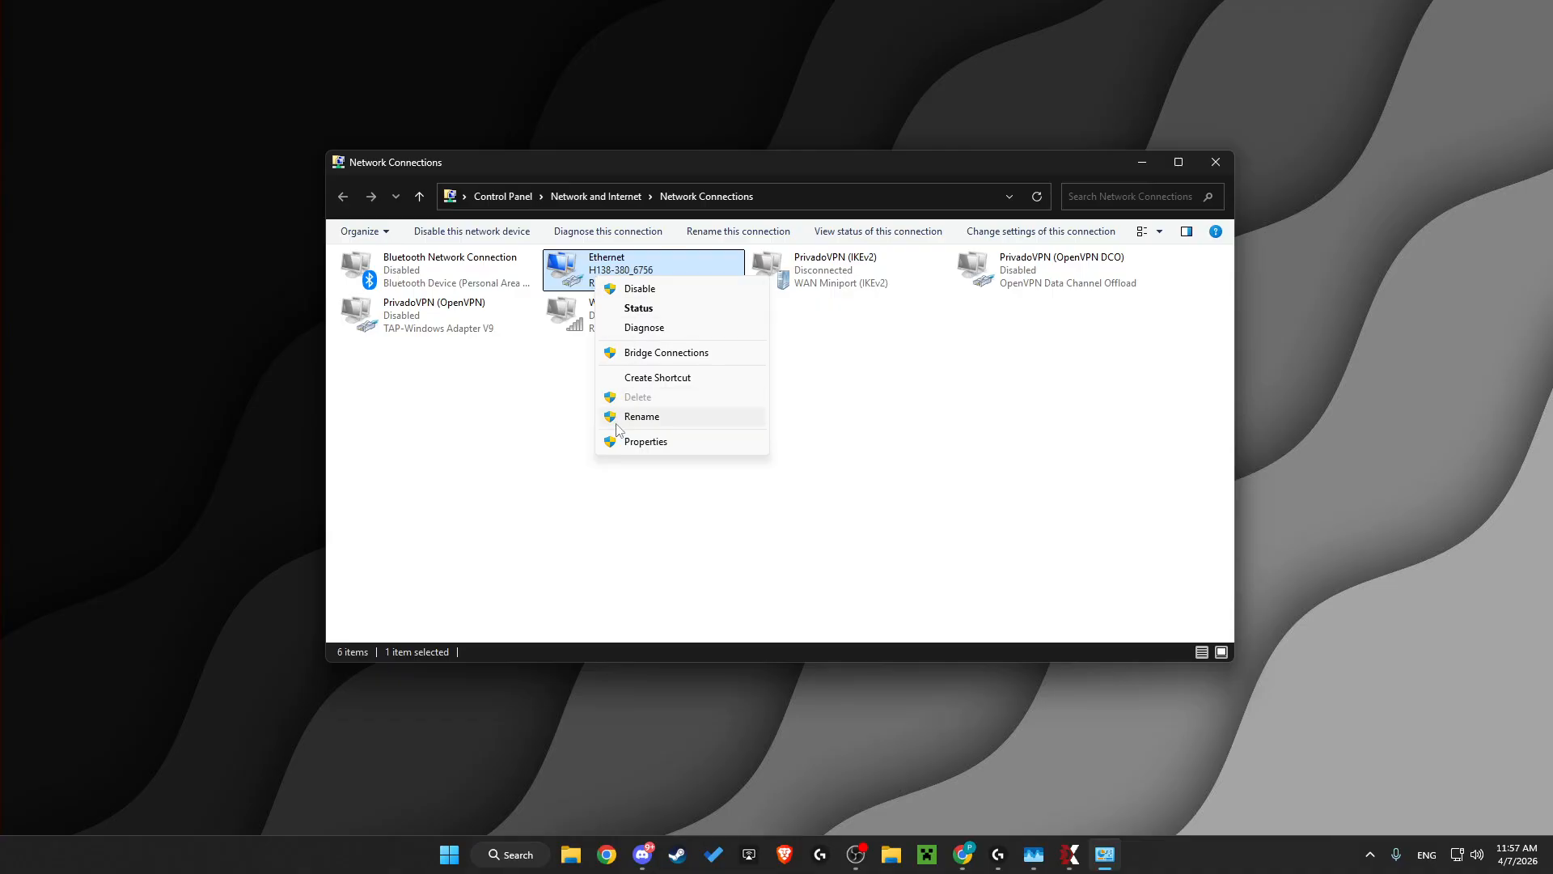
click(622, 442)
click(583, 341)
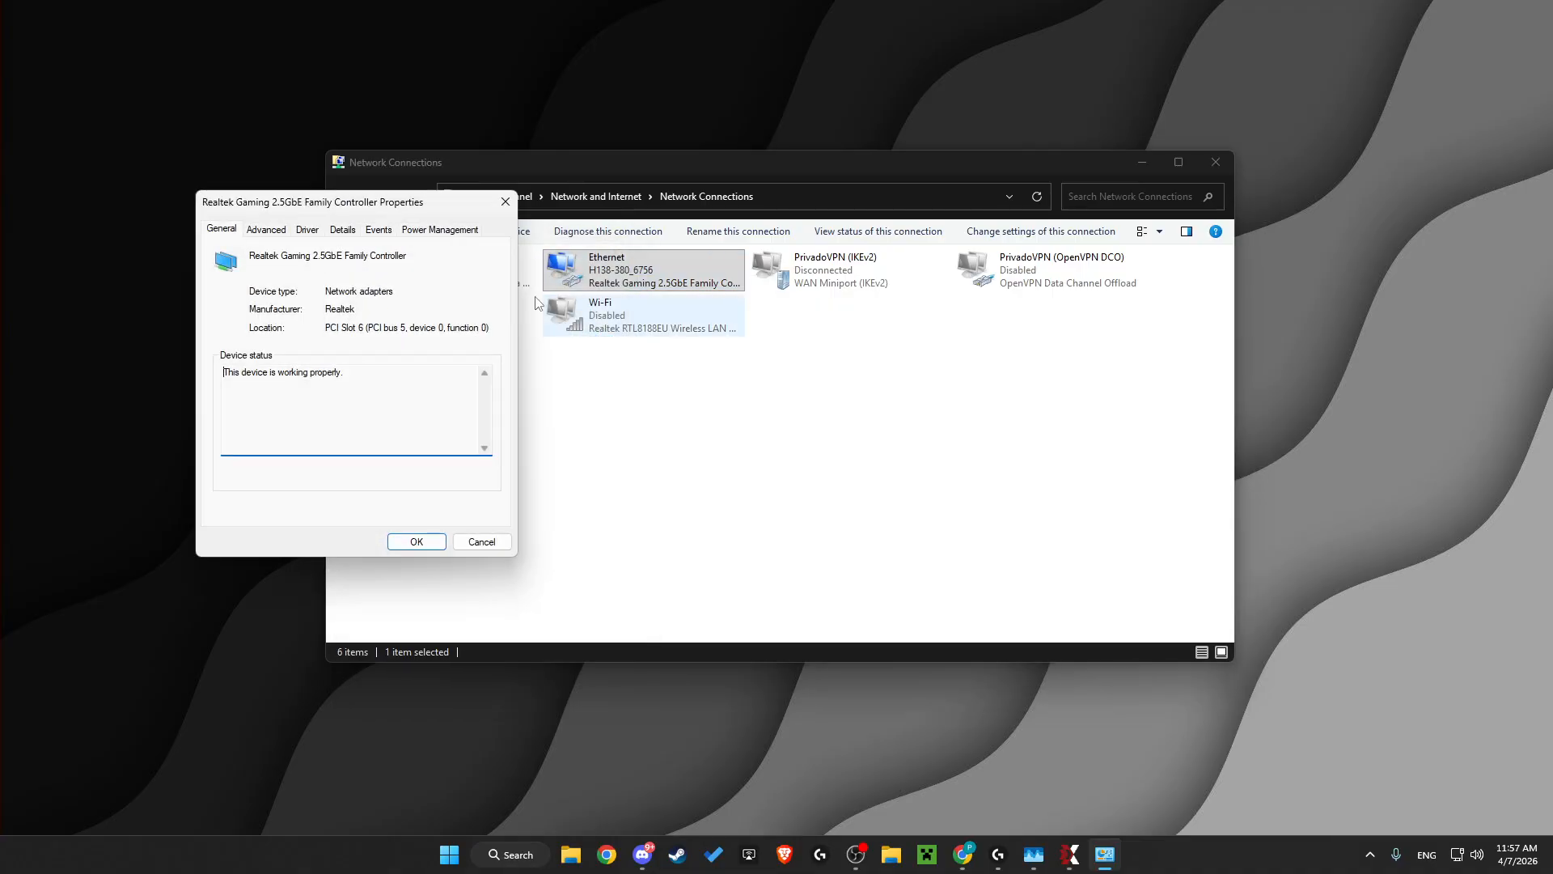
click(428, 230)
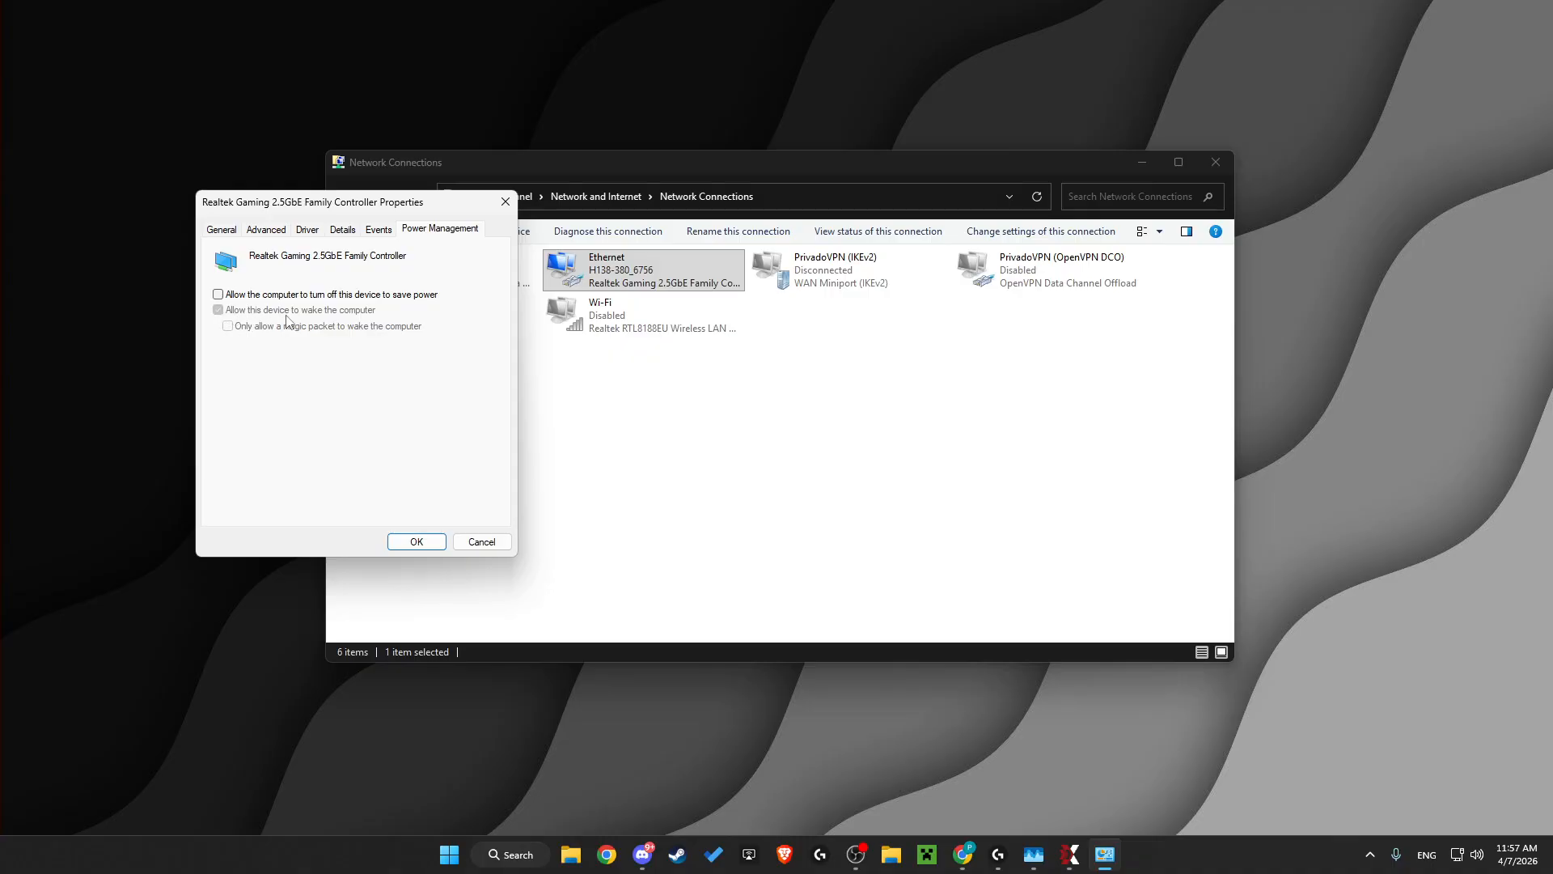
Review the adapter's advanced properties from Advanced EEE through EEE Max Support Speed and Energy-Efficient Ethernet to Flow Control
click(272, 237)
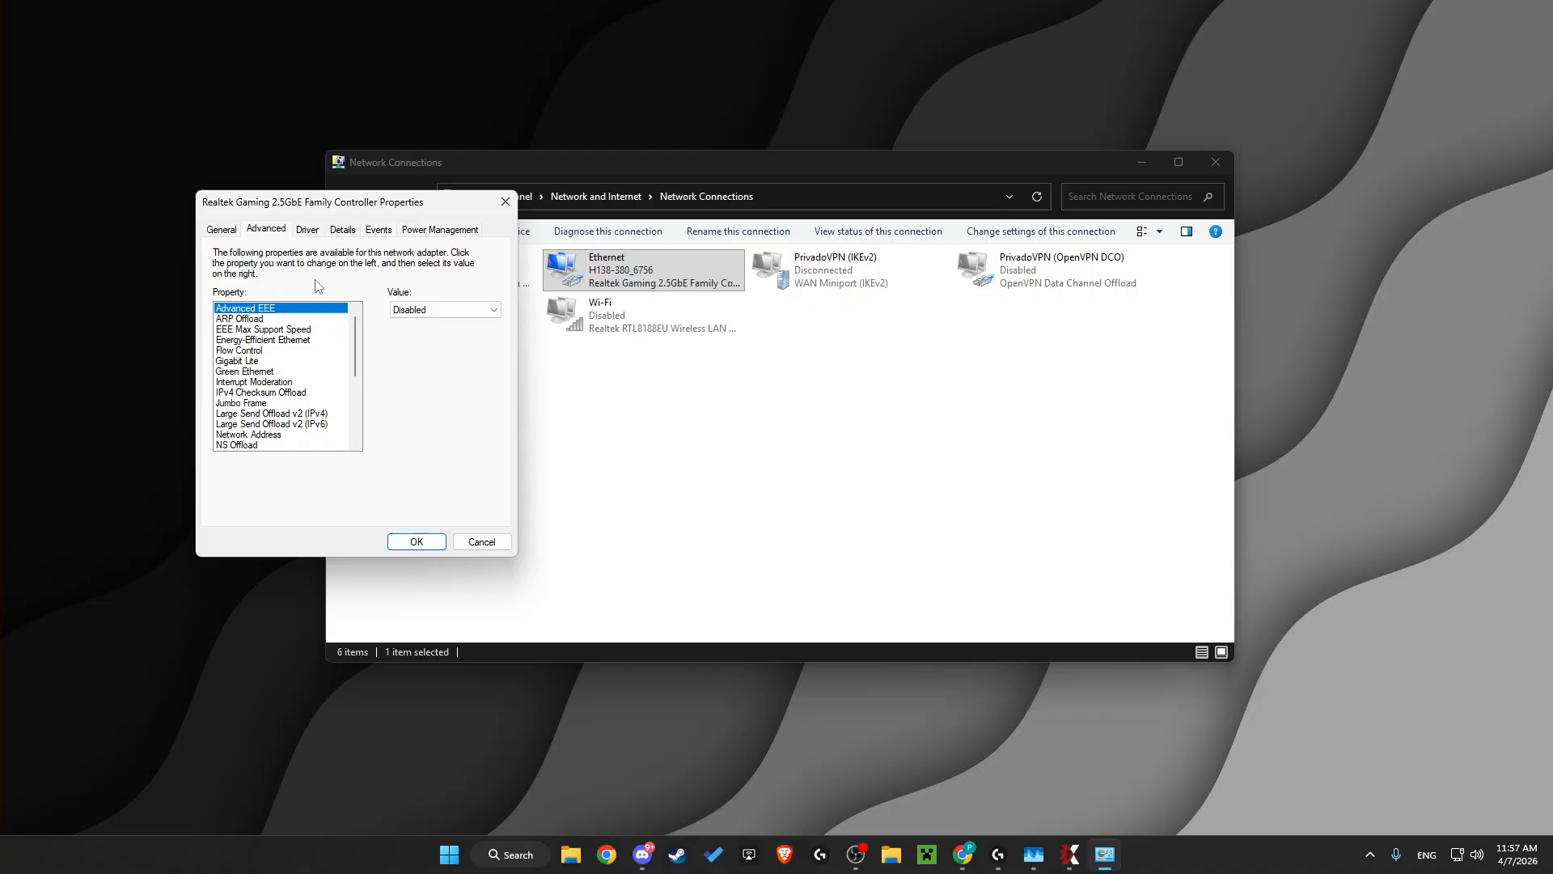
drag(321, 202, 673, 251)
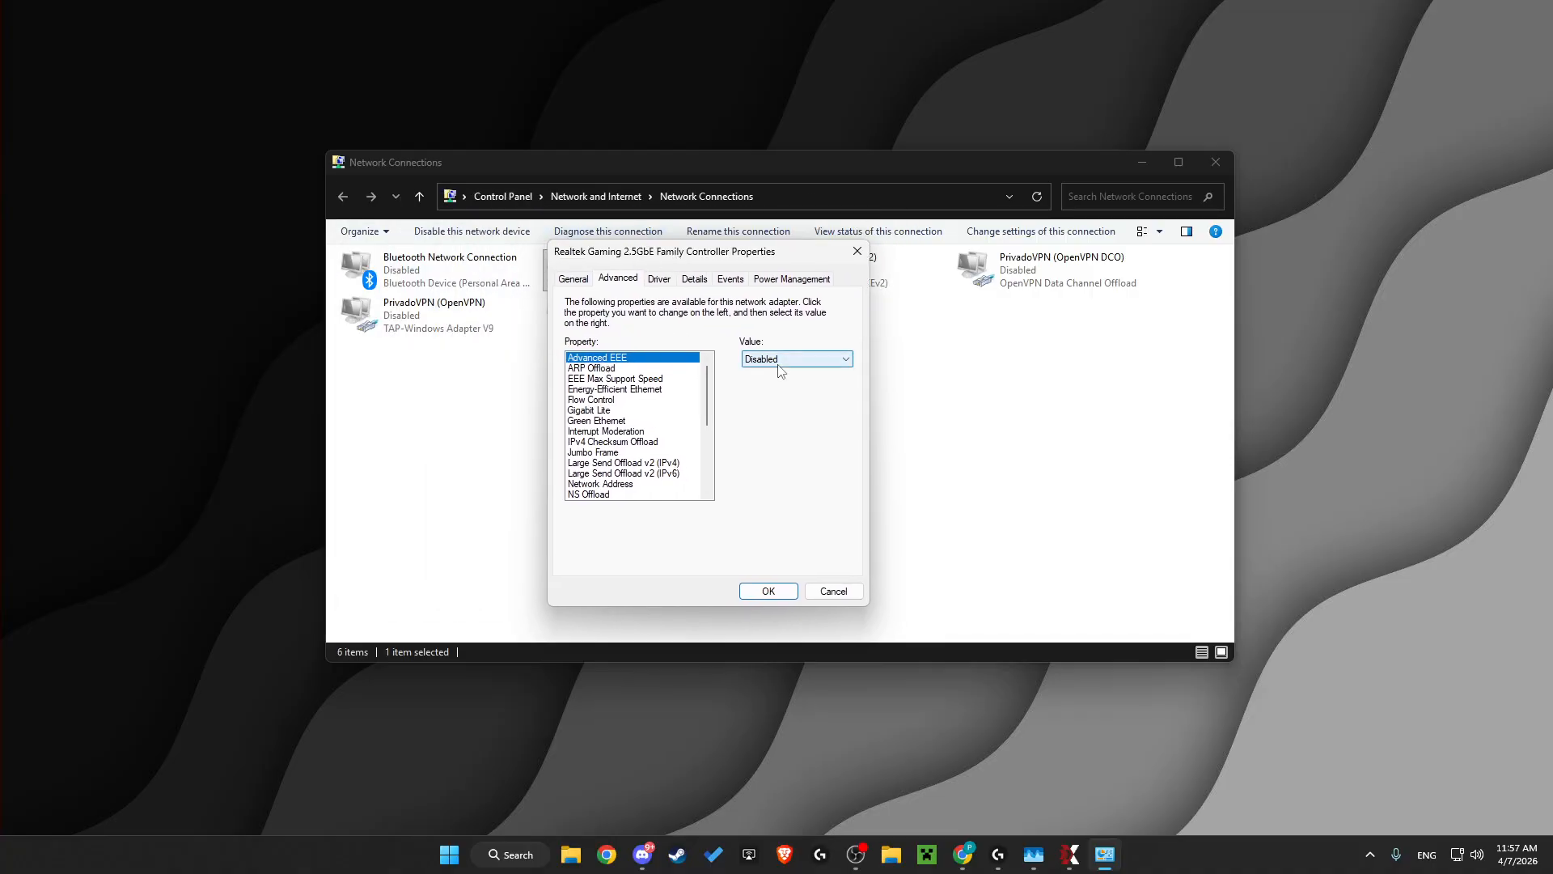
click(571, 369)
click(603, 379)
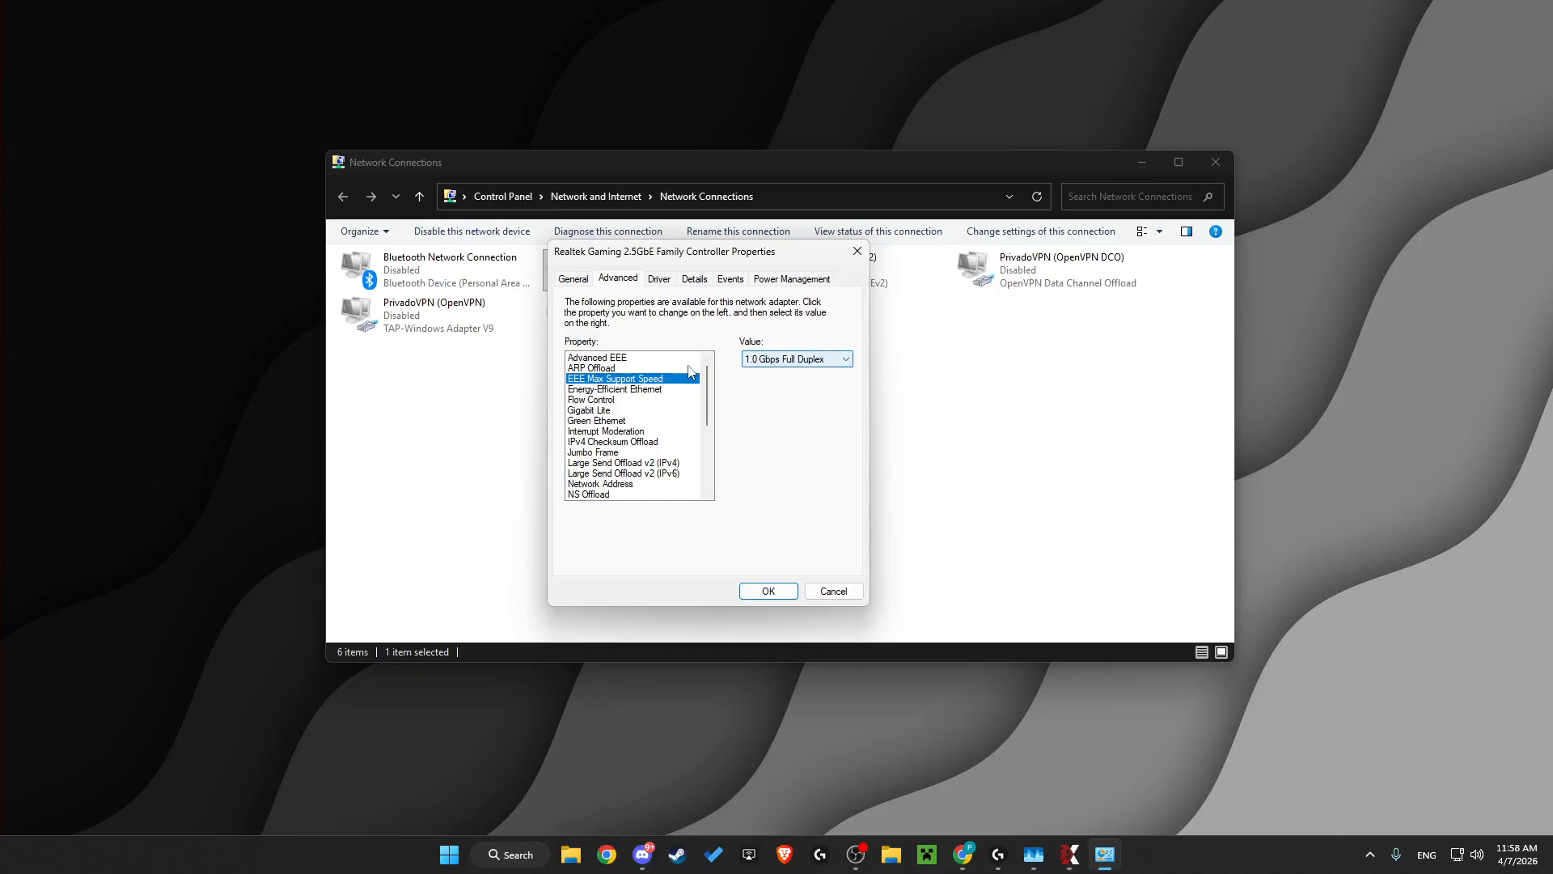
click(593, 390)
click(585, 404)
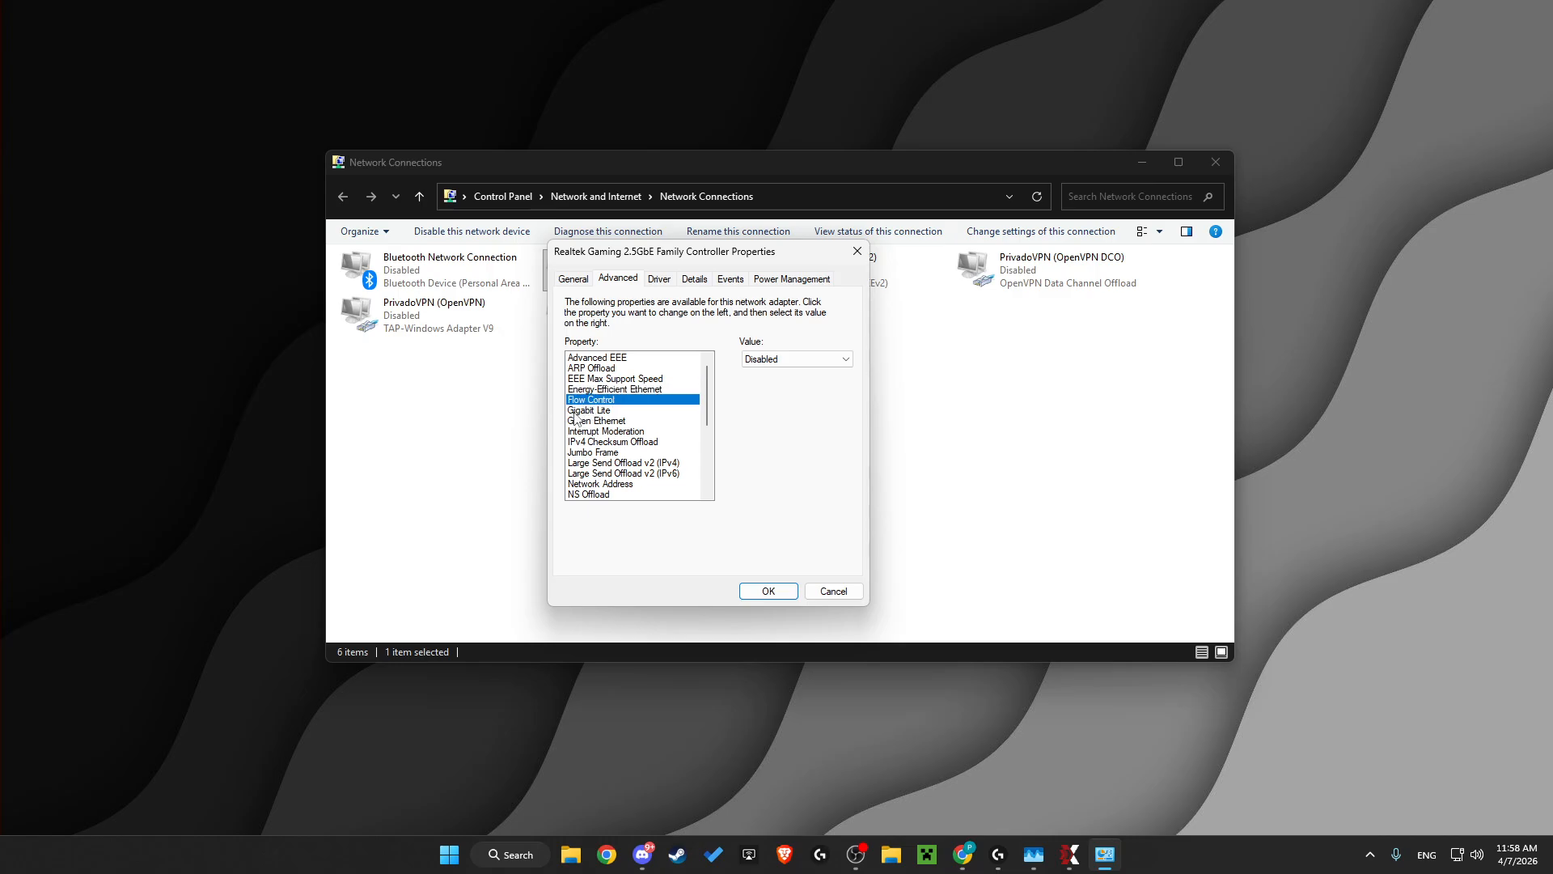
Examine the values of the advanced properties from Gigabit Lite and Green Ethernet to Large Send Offload v2 (IPv6)
click(575, 412)
click(579, 422)
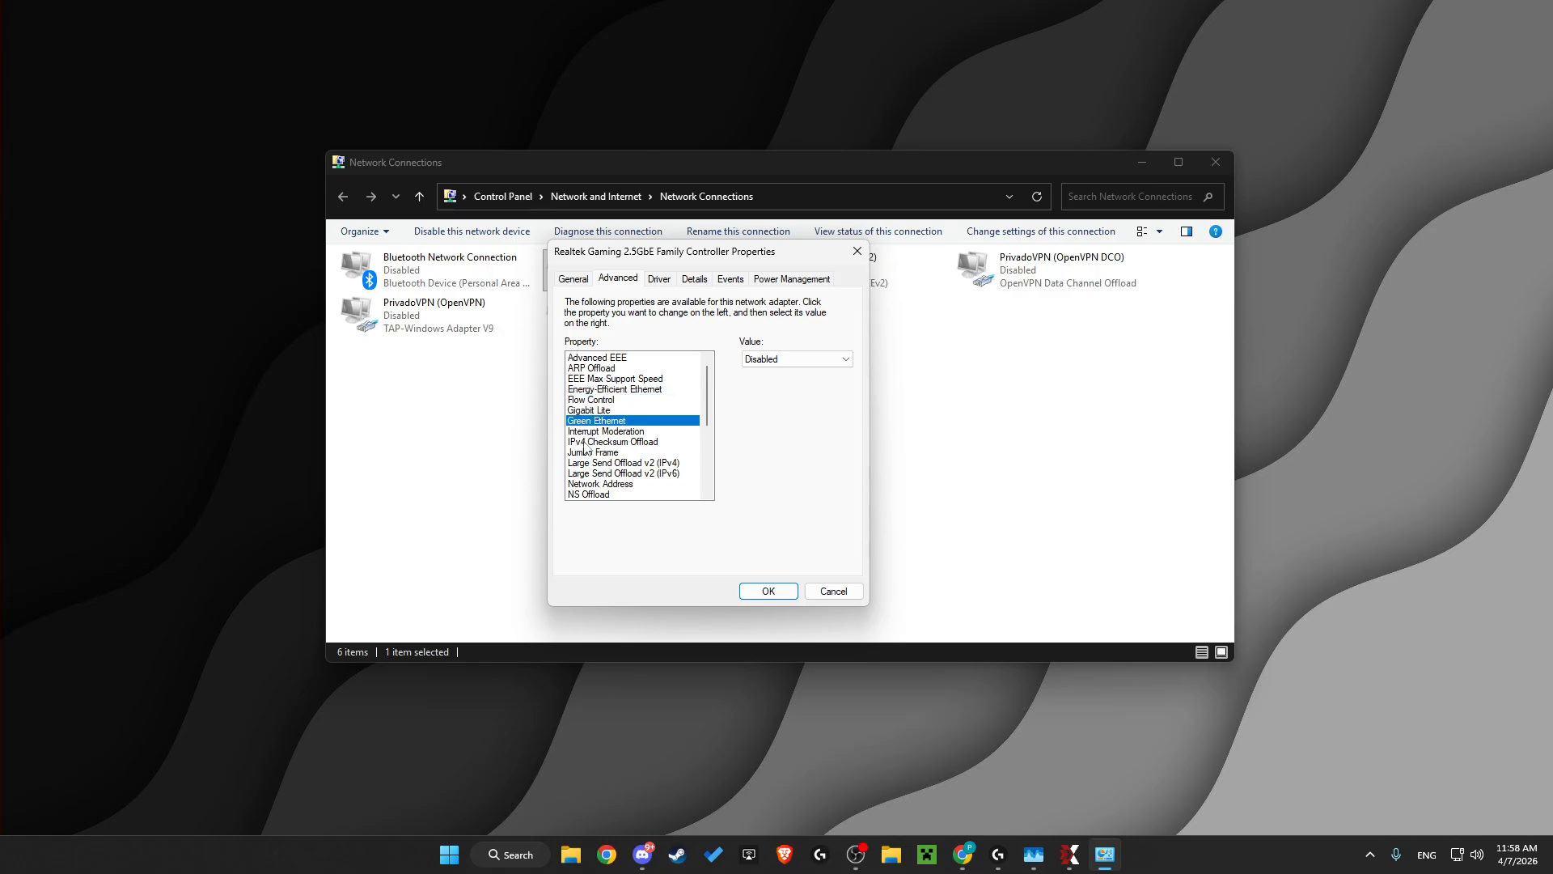
click(583, 433)
click(583, 443)
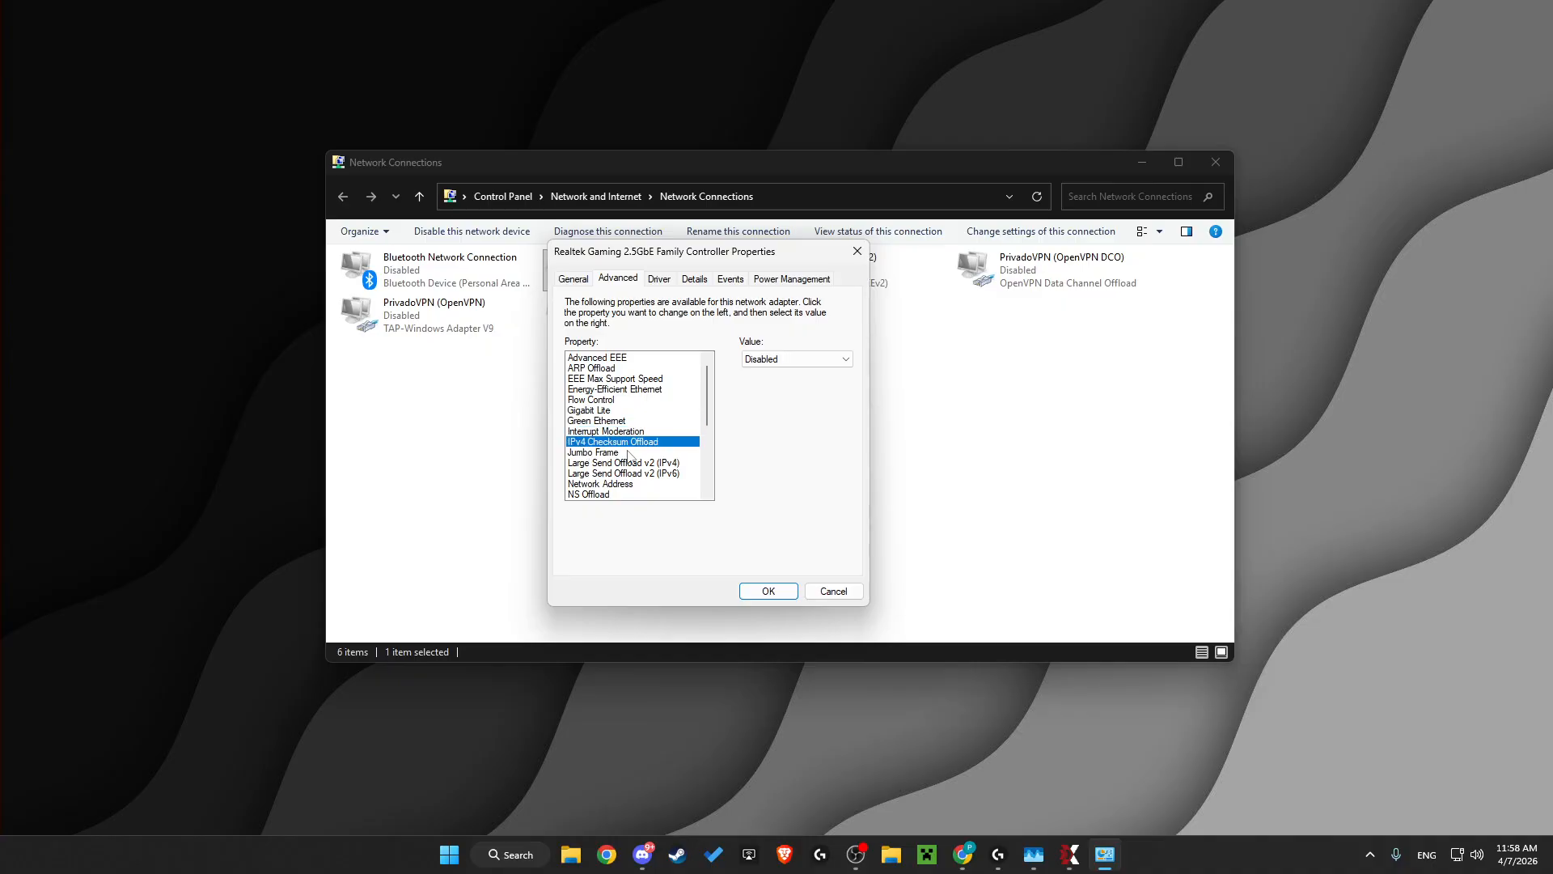
click(581, 454)
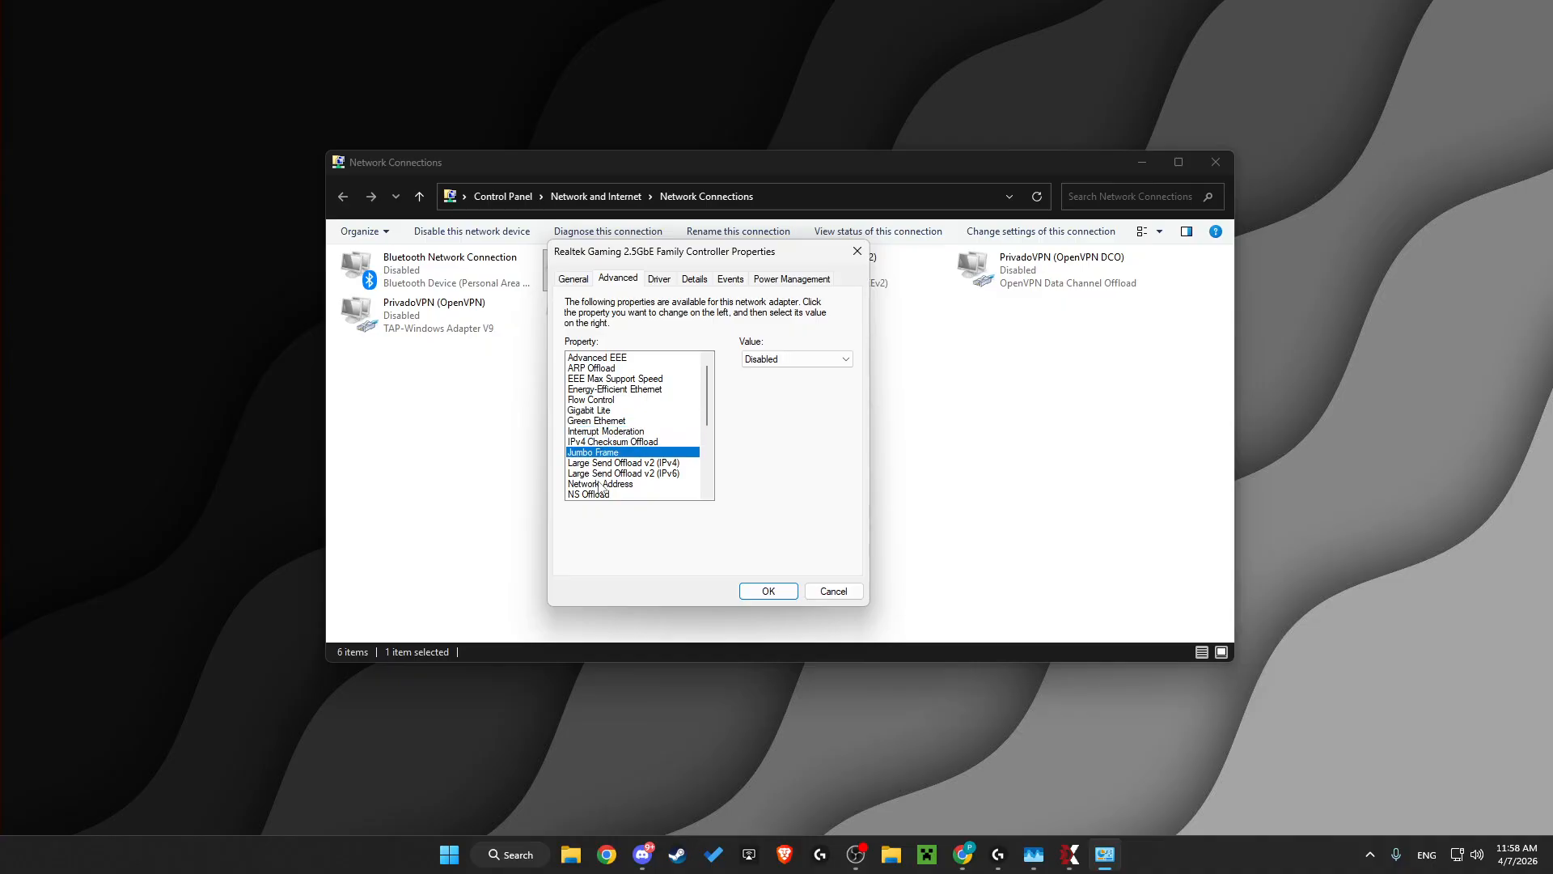
click(593, 466)
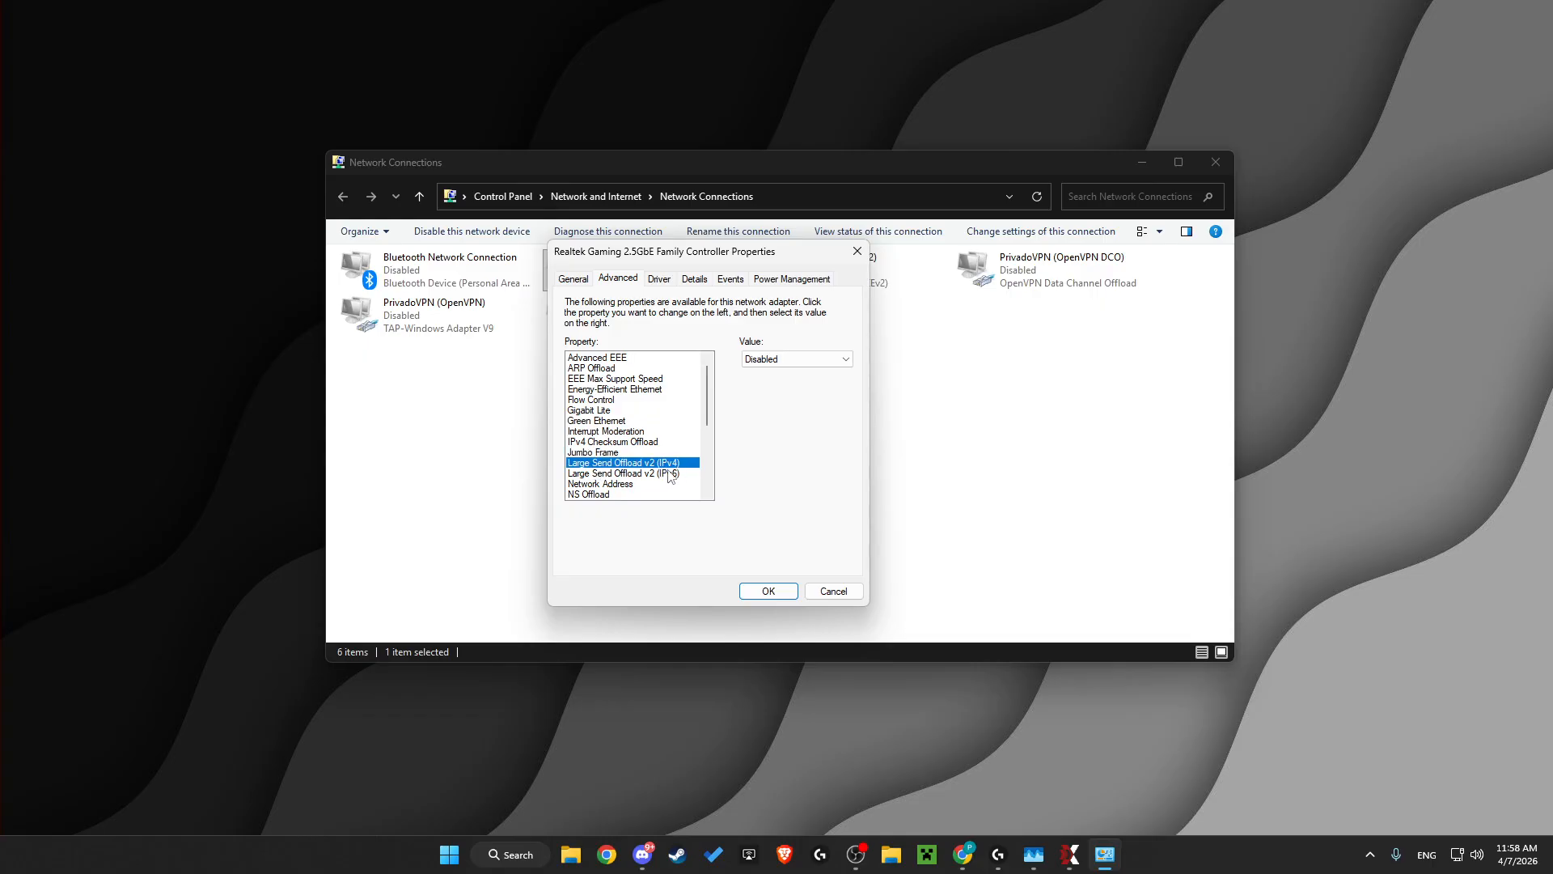
click(655, 475)
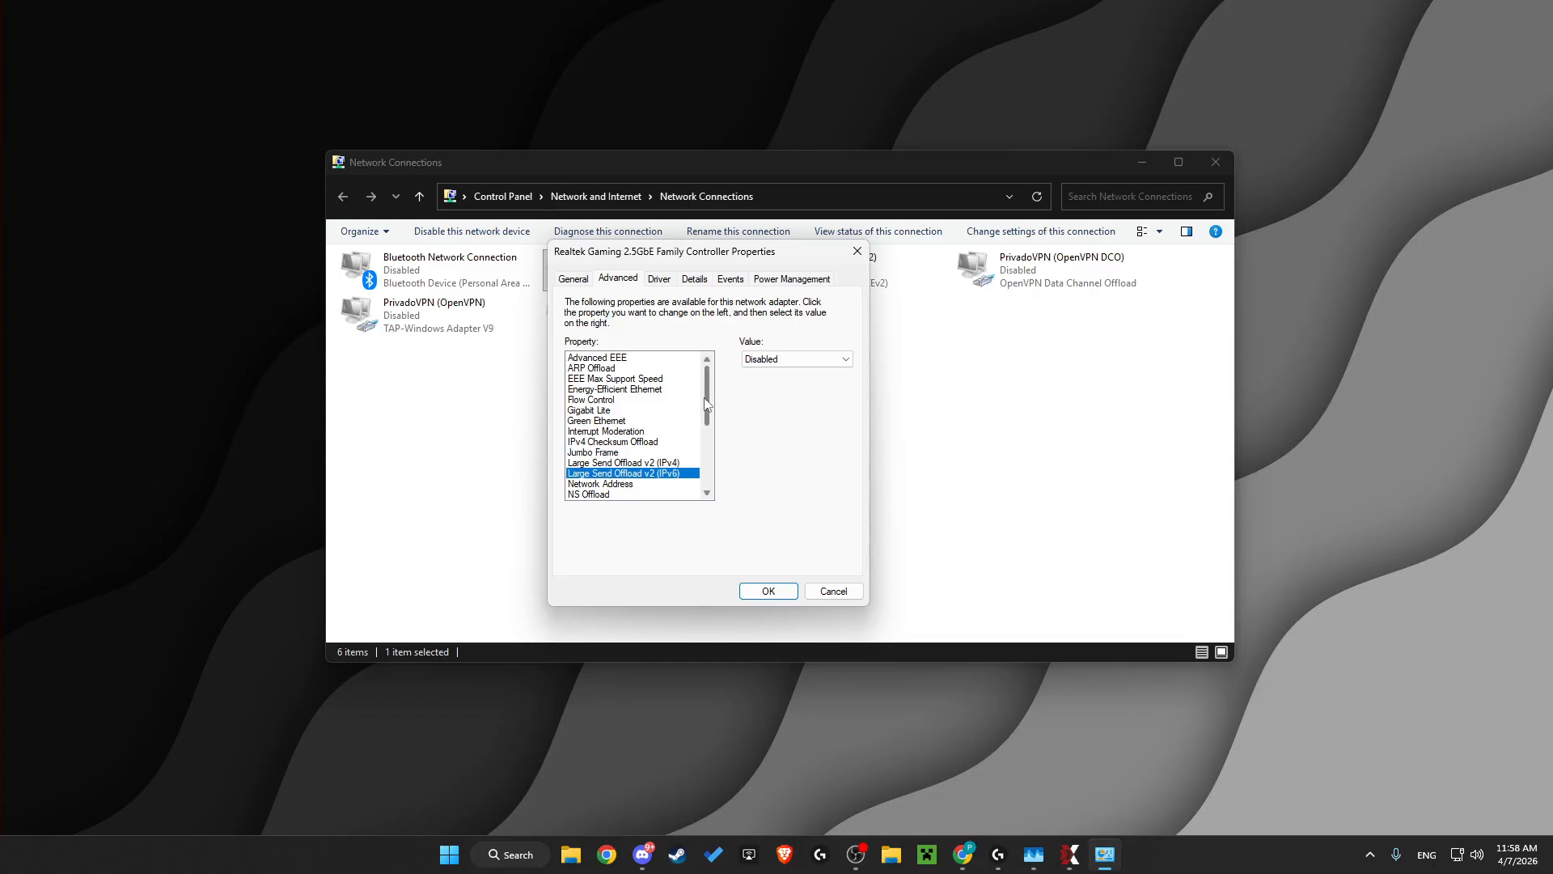
Check the values of the advanced properties from Network Address and NS Offload through Receive Buffers to Shutdown Wake-On-Lan
scroll(706, 402, down, 4)
click(580, 379)
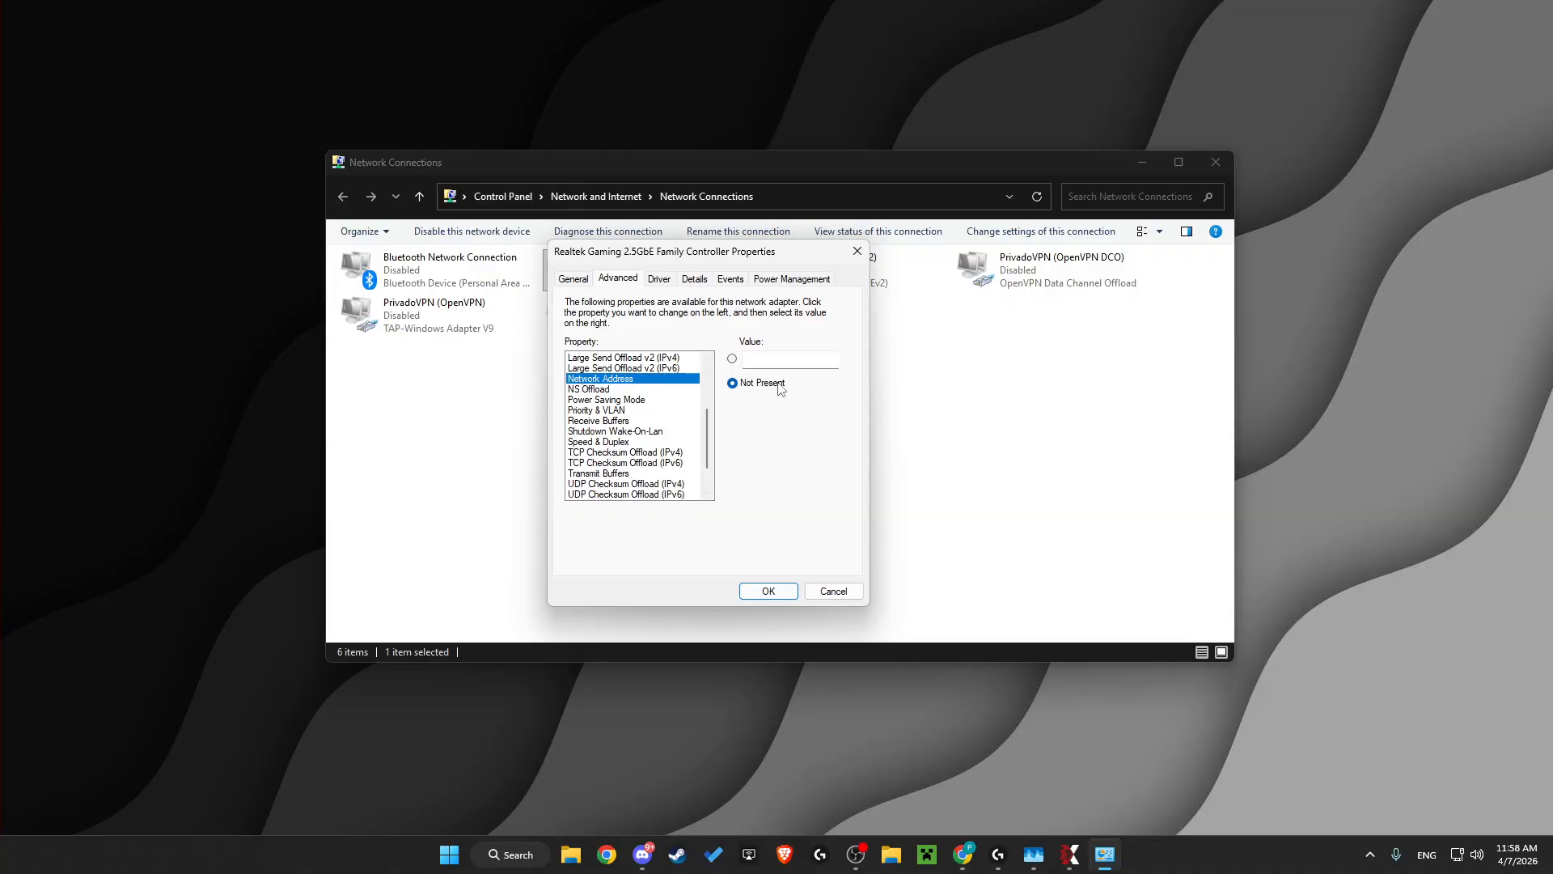
click(607, 390)
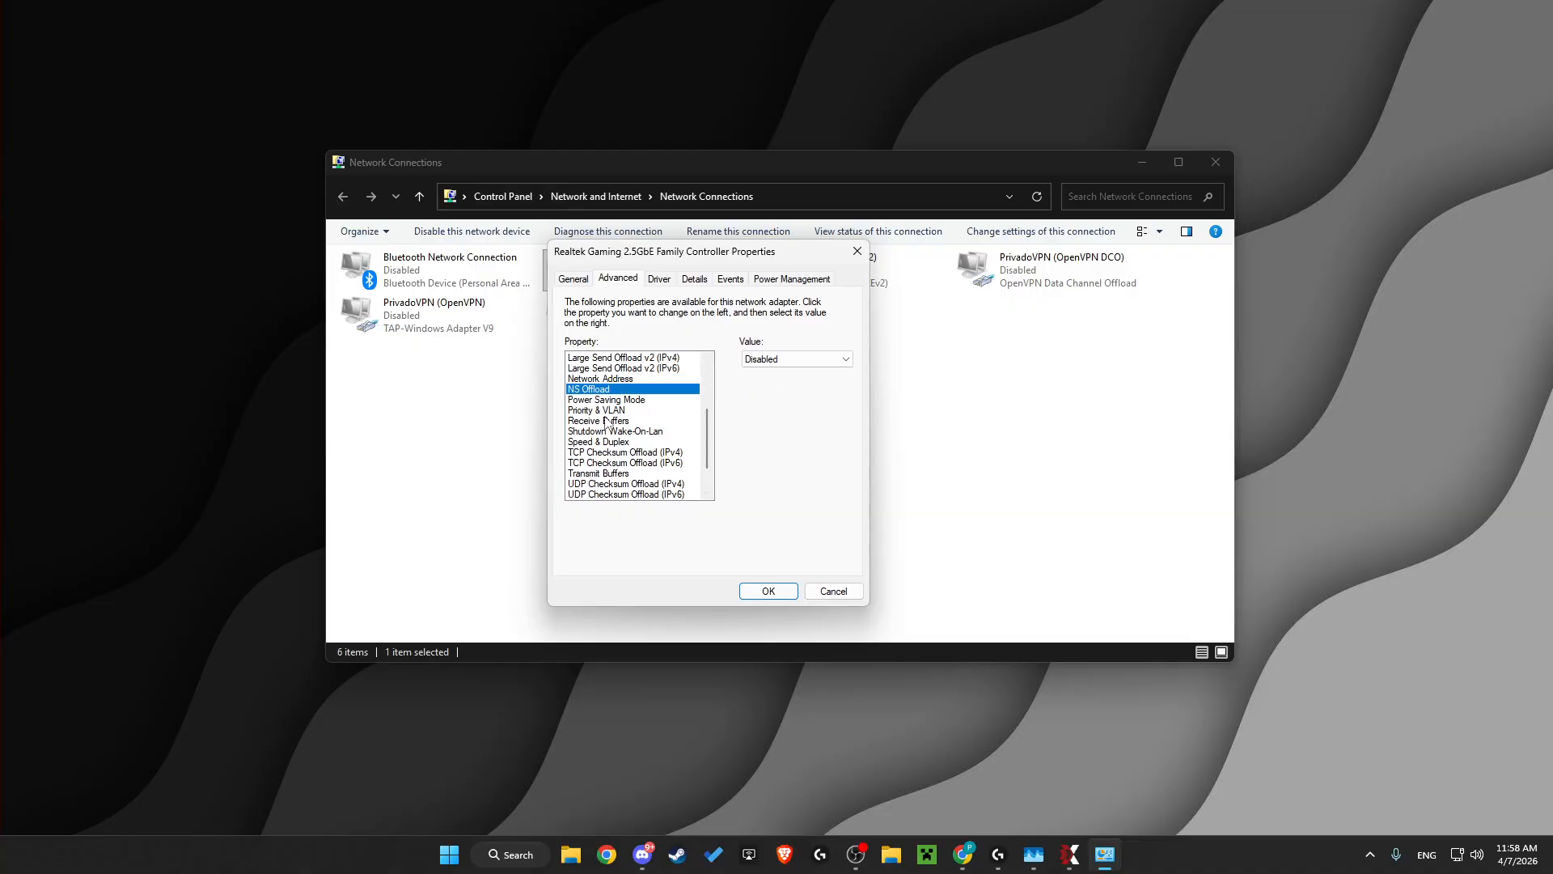
click(591, 402)
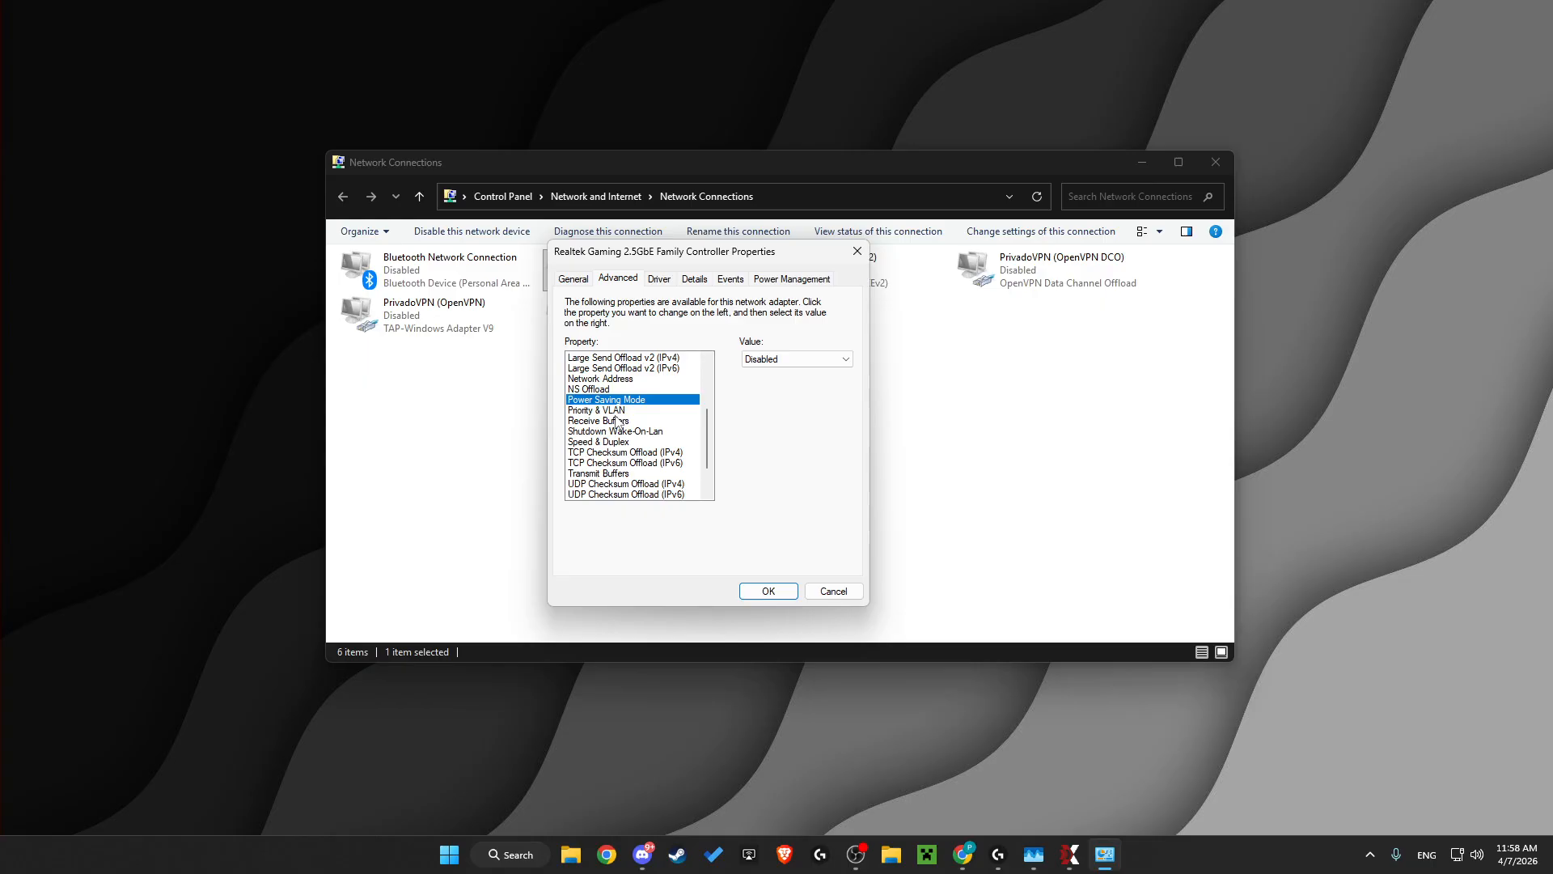
click(587, 411)
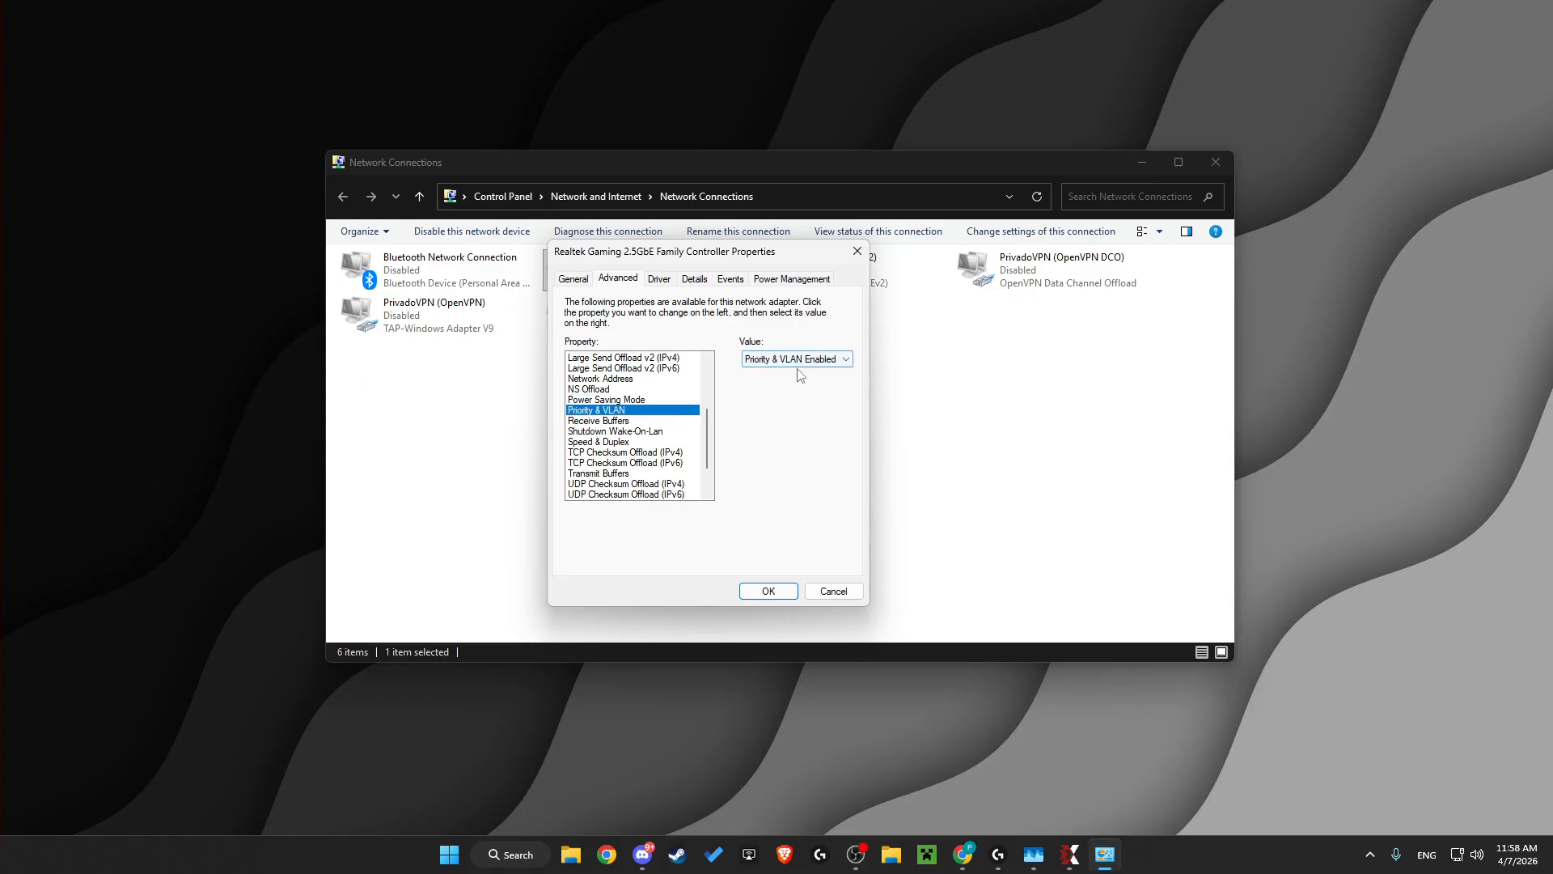
click(623, 422)
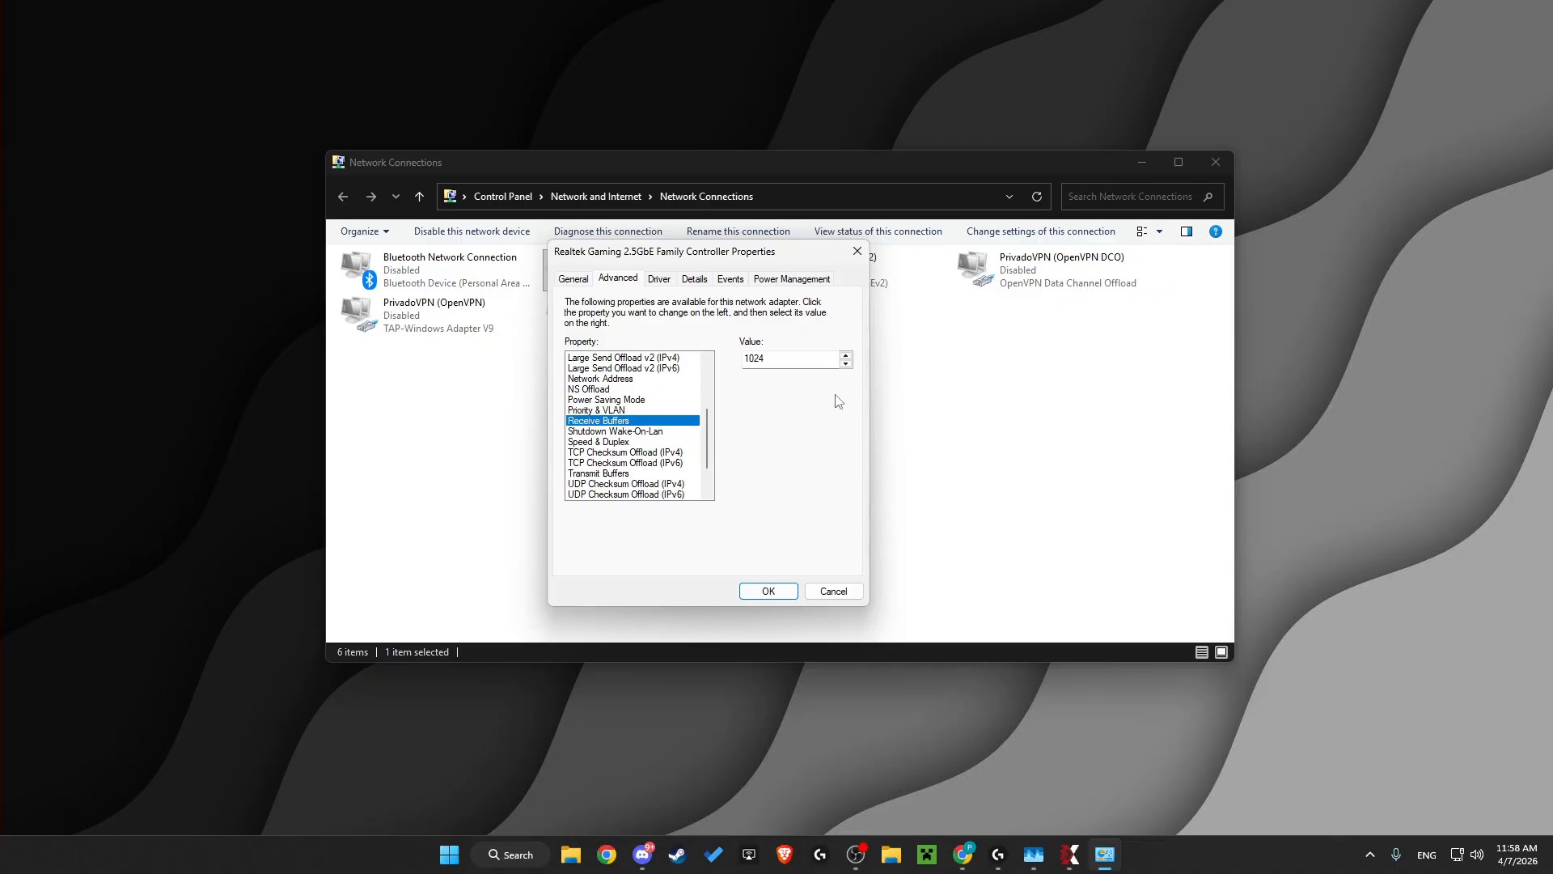
click(623, 432)
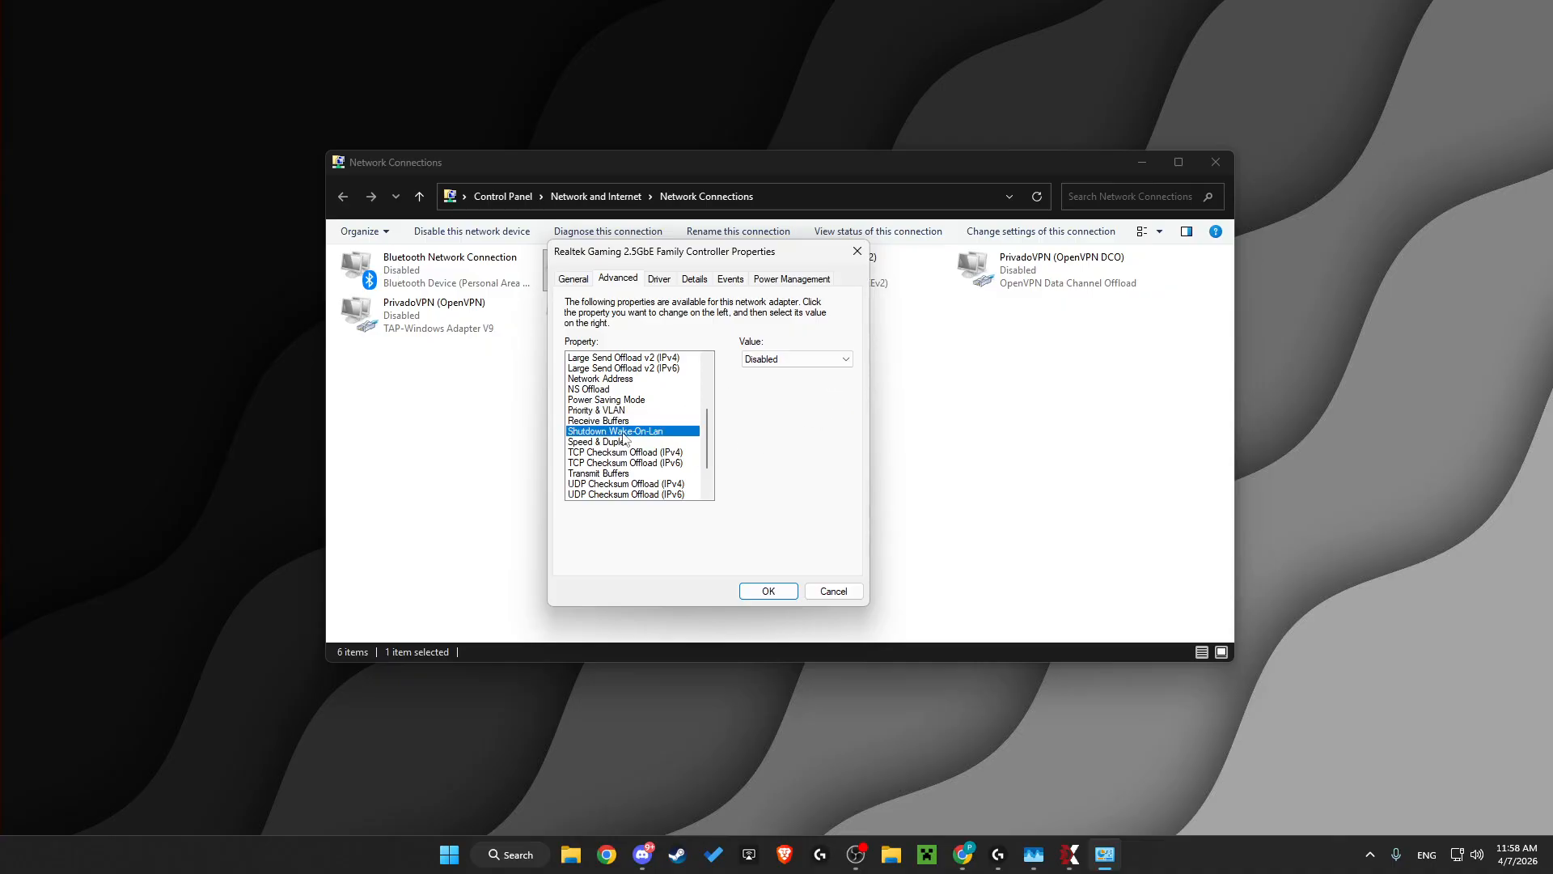
Inspect the available Speed & Duplex values of the Ethernet adapter and keep the current selection
key(Down)
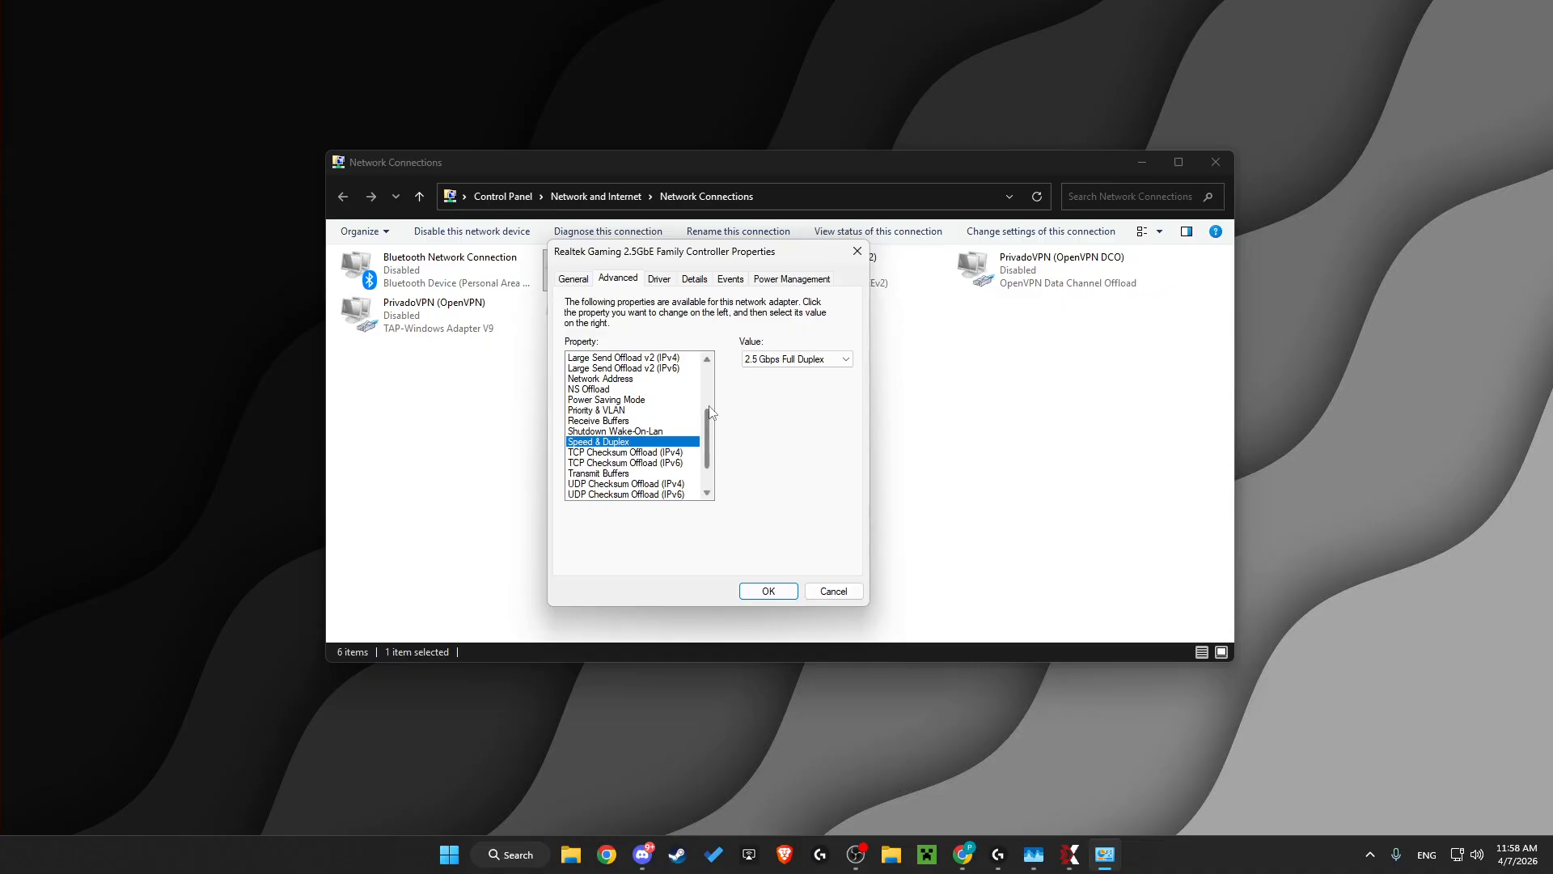
scroll(713, 437, down, 2)
click(793, 362)
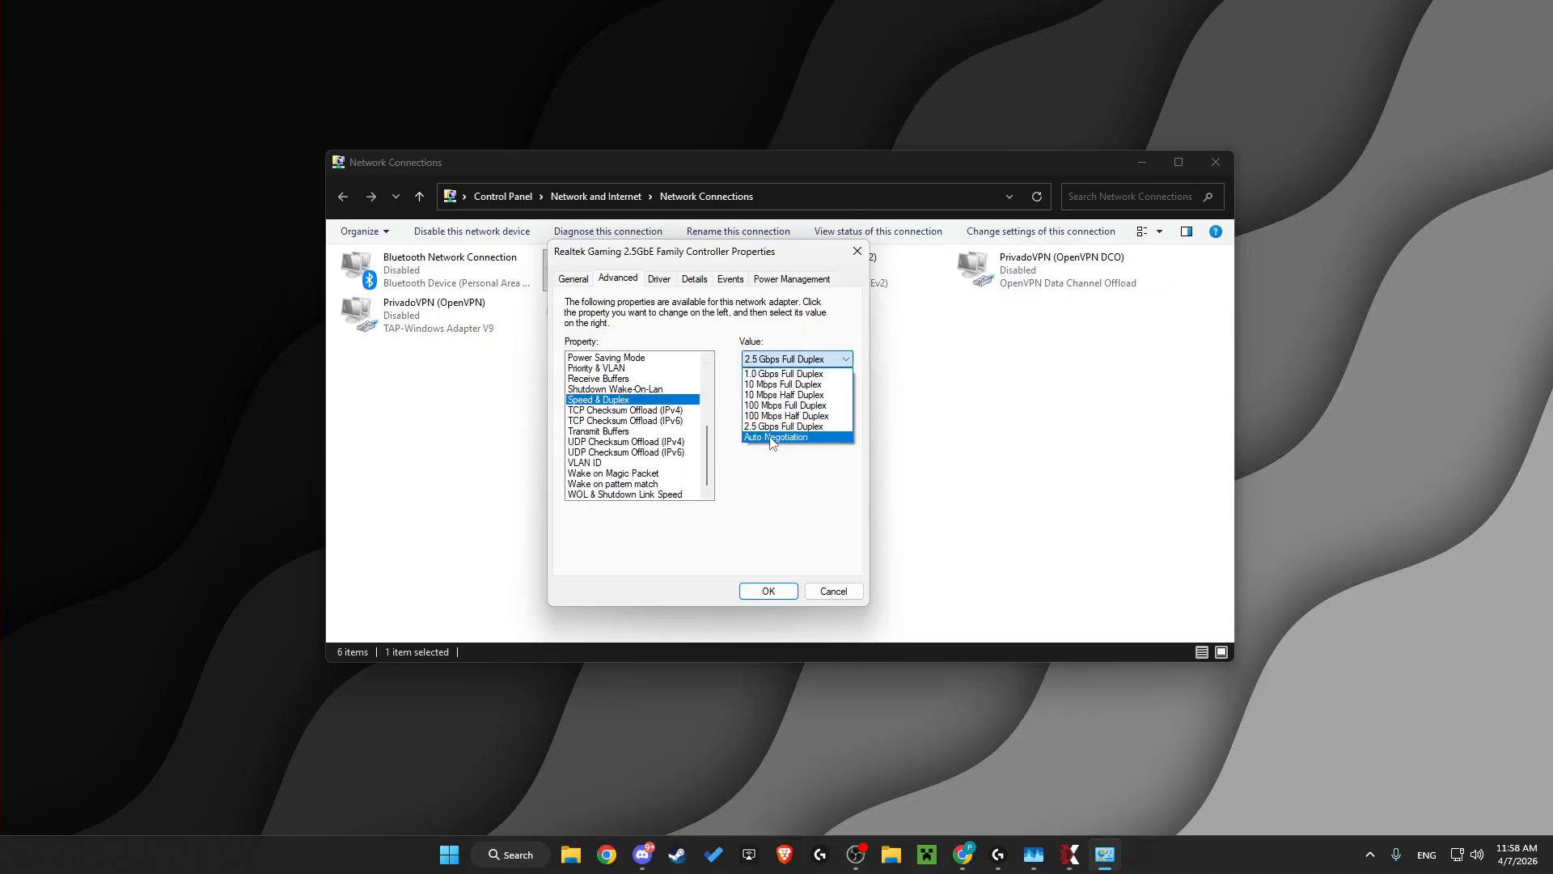
click(761, 483)
Review the TCP and UDP Checksum Offload properties for IPv4 and IPv6 along with the Transmit Buffers value
click(594, 412)
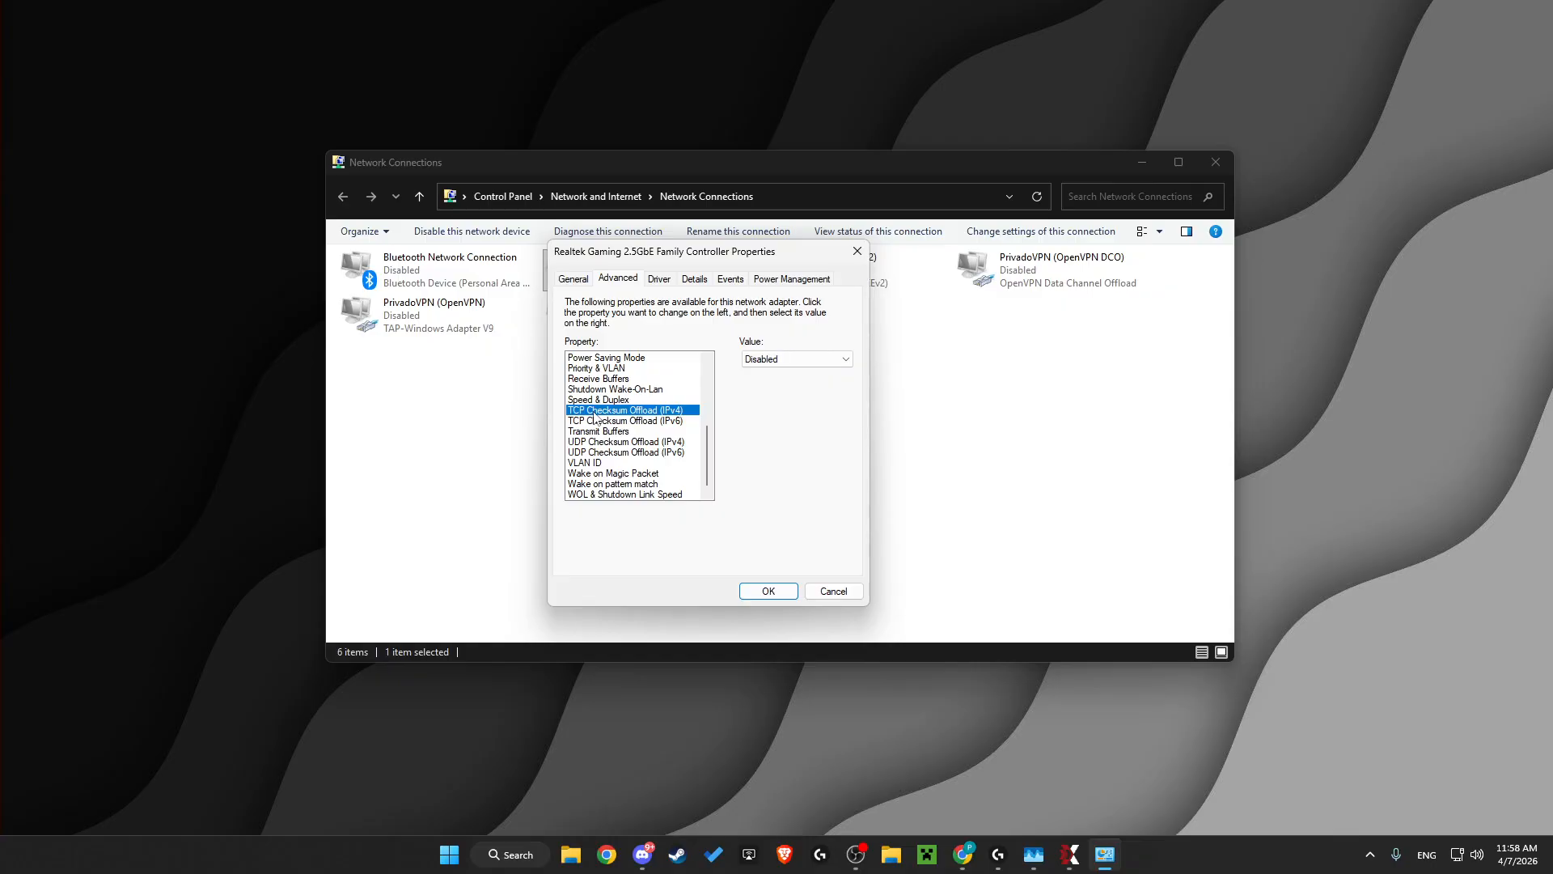
click(595, 431)
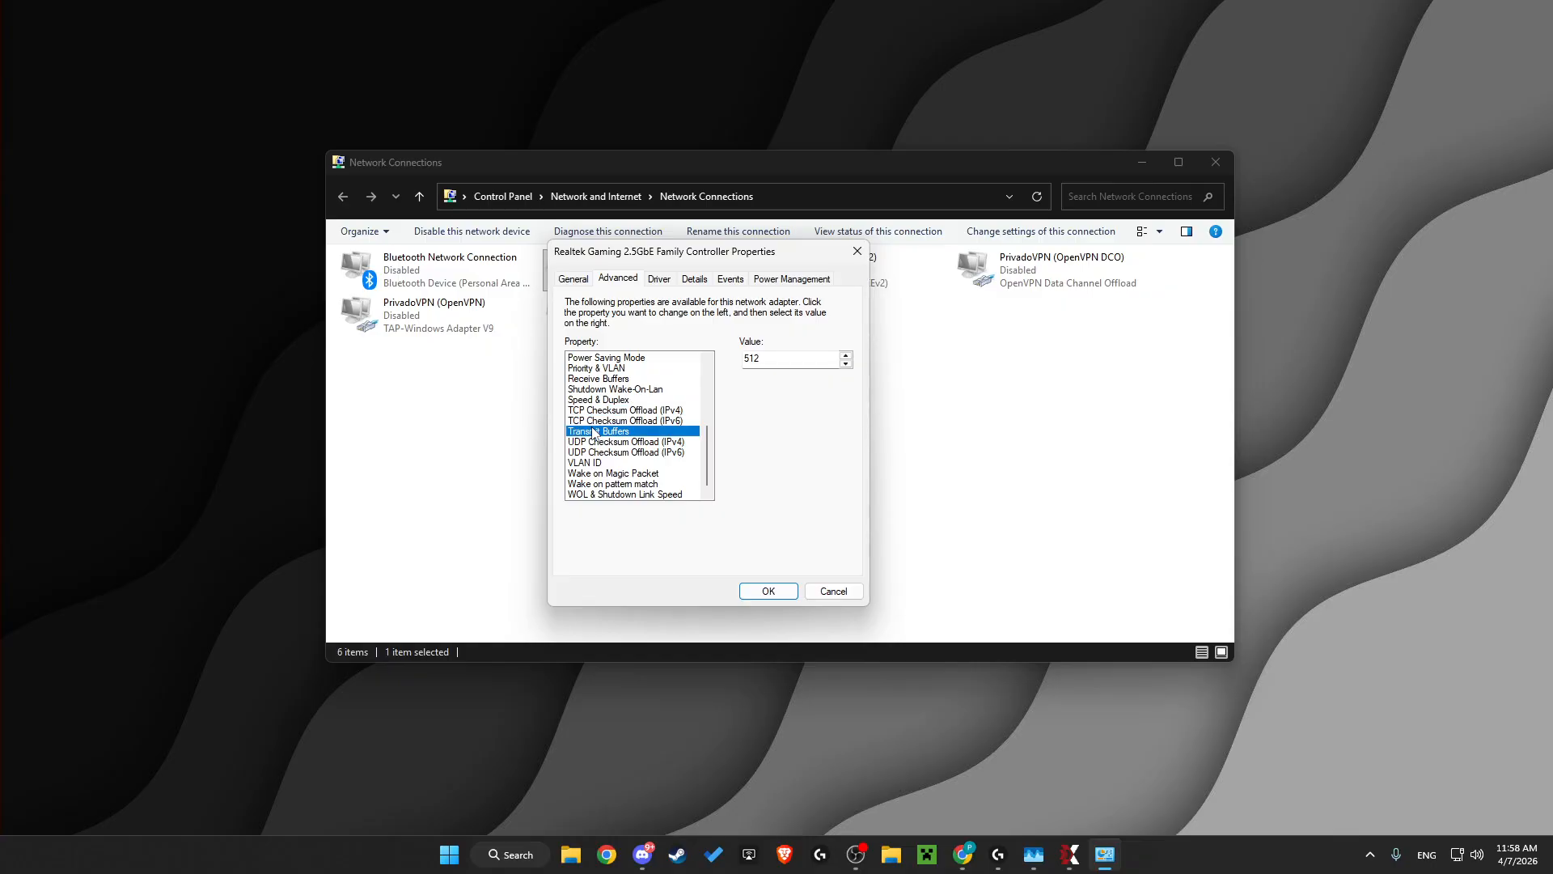
click(594, 420)
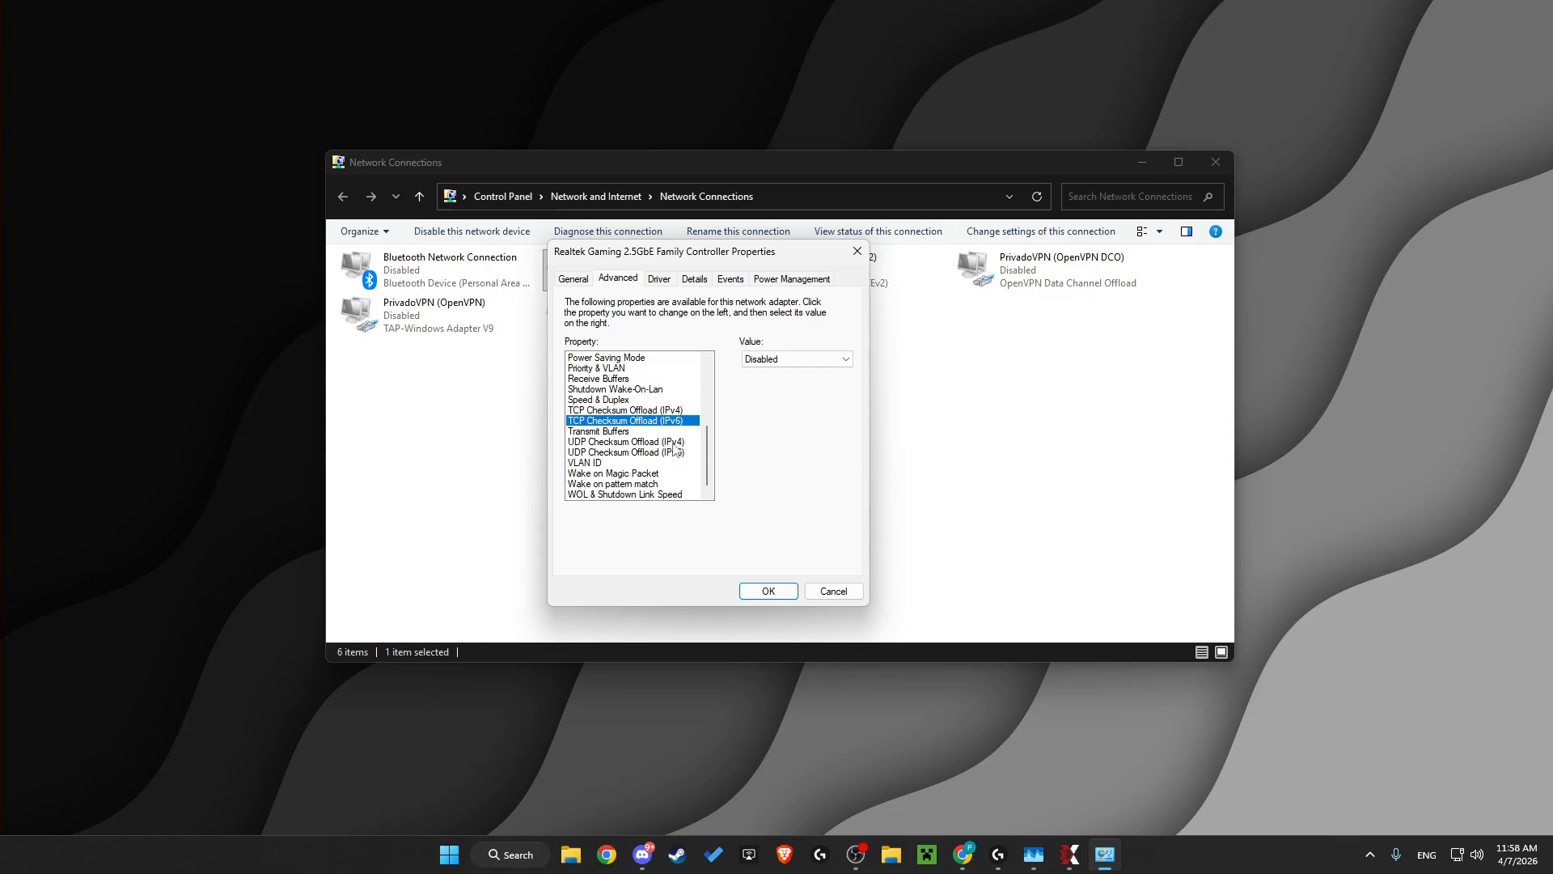
click(612, 432)
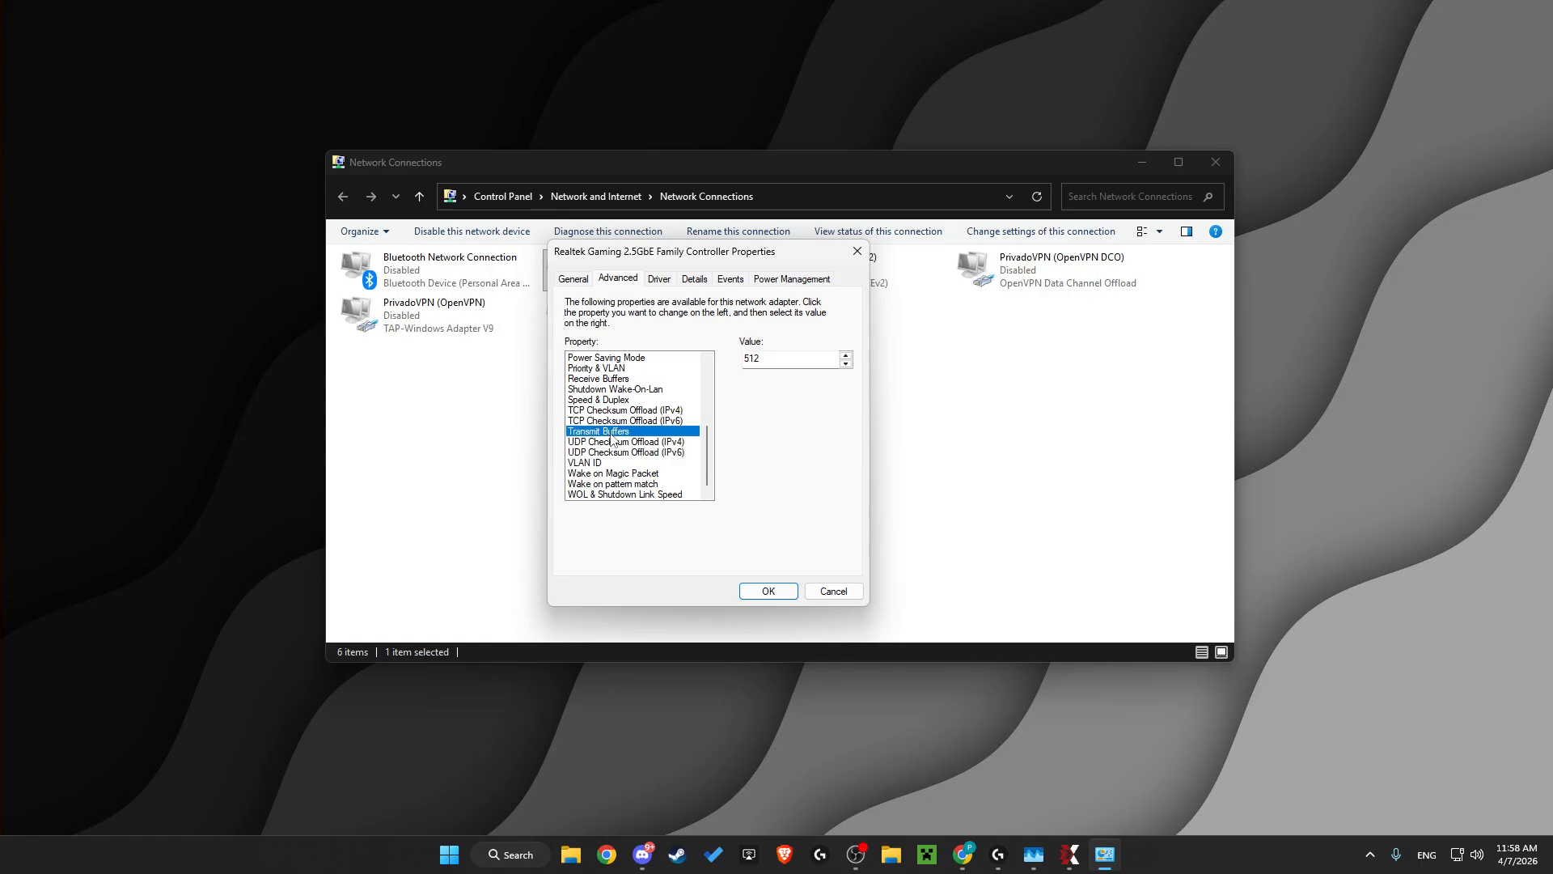
click(603, 443)
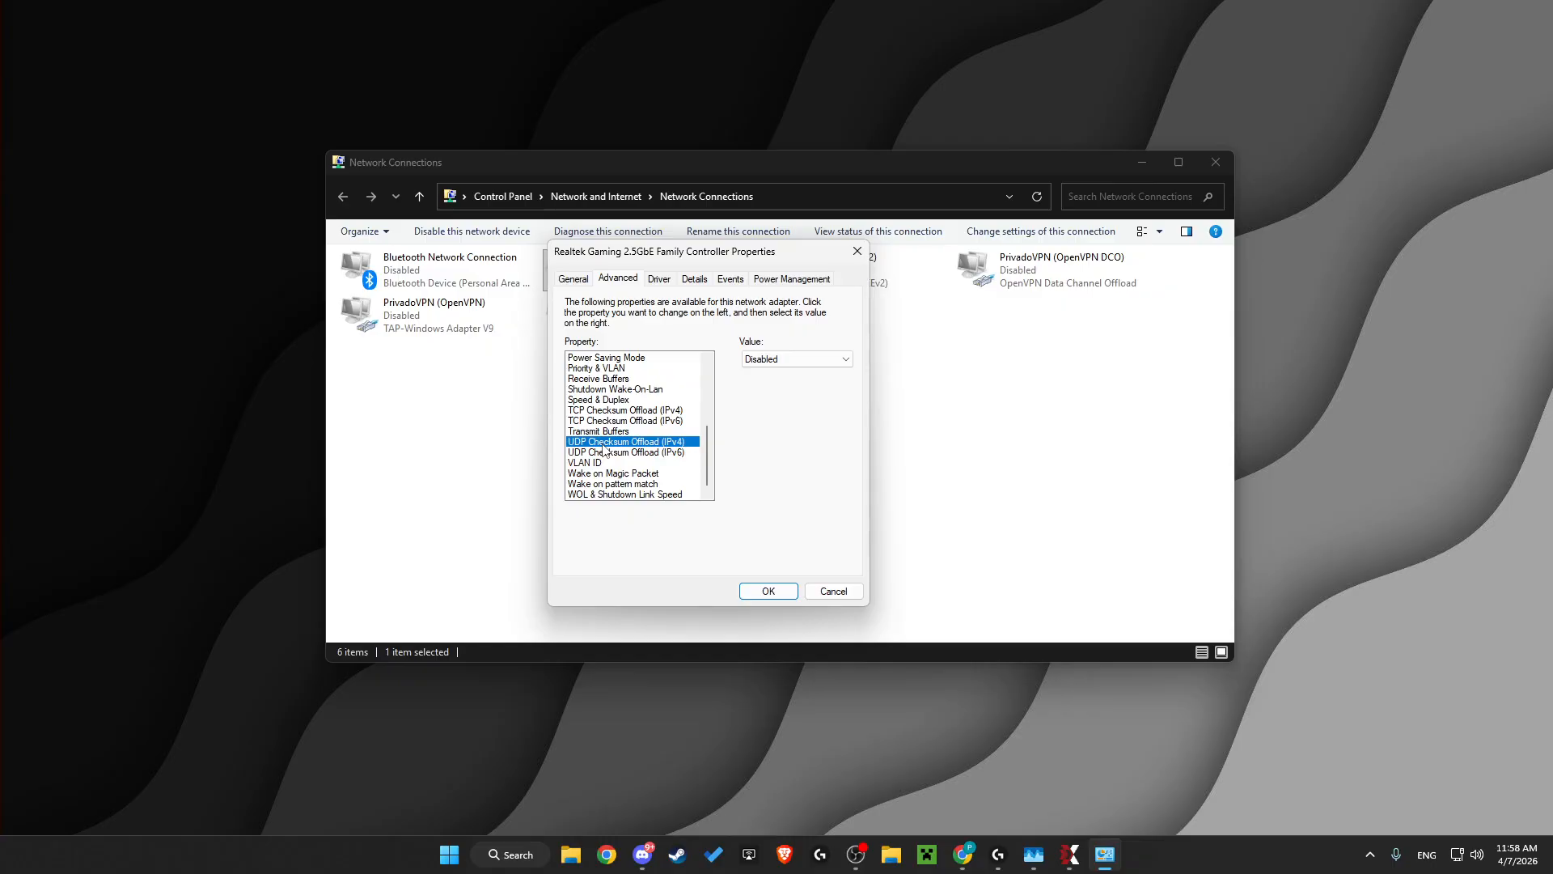
click(602, 453)
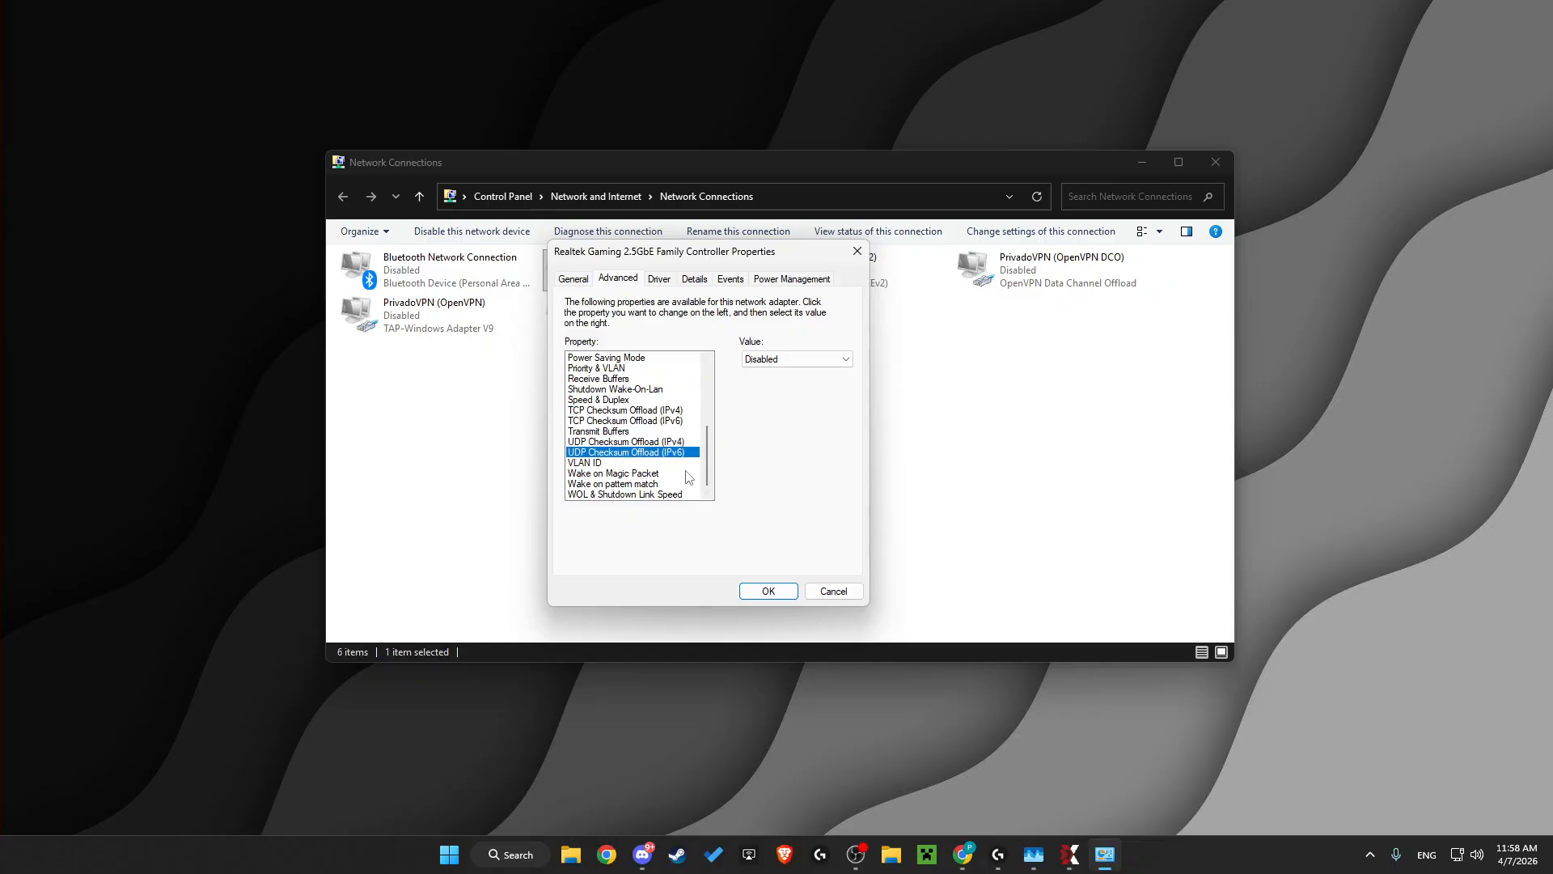
Check VLAN ID, Wake on Magic Packet, Wake on pattern match and WOL & Shutdown Link Speed, and accept the adapter settings
click(585, 462)
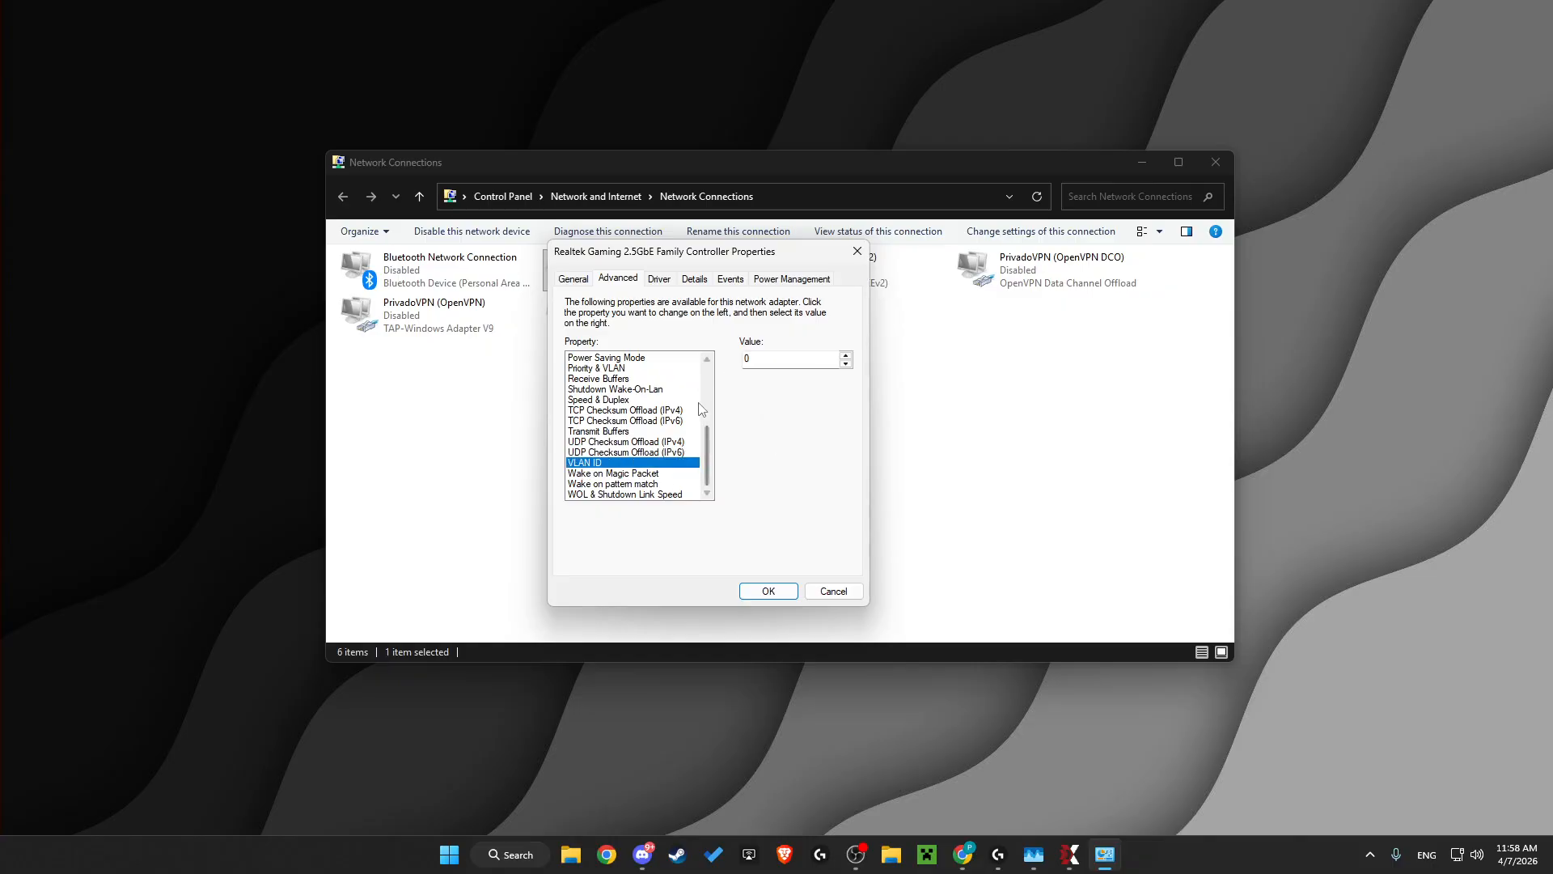
click(600, 475)
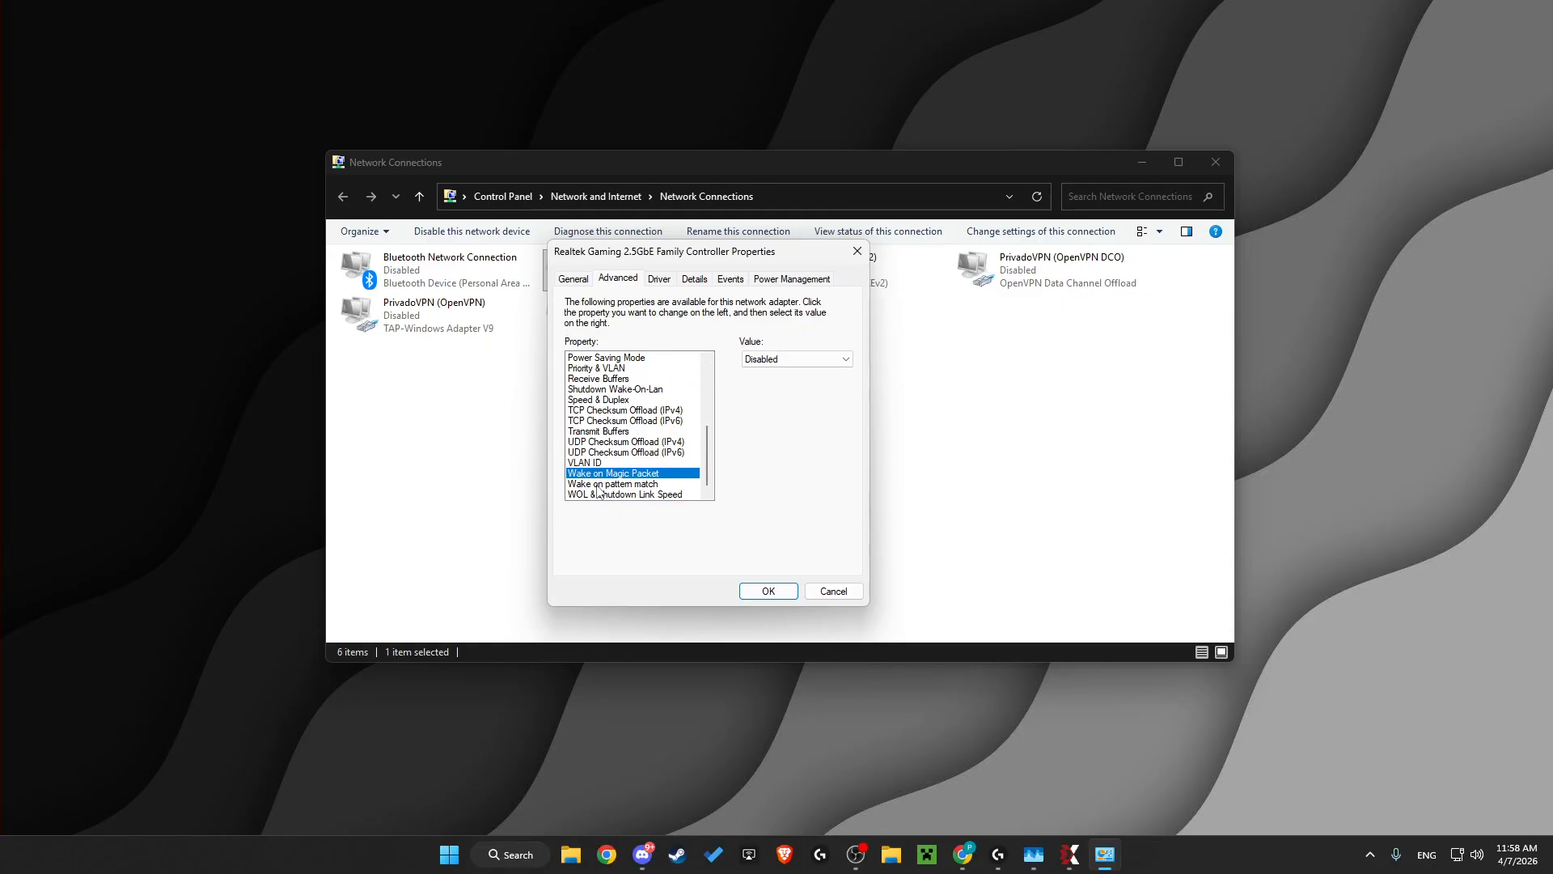
click(595, 485)
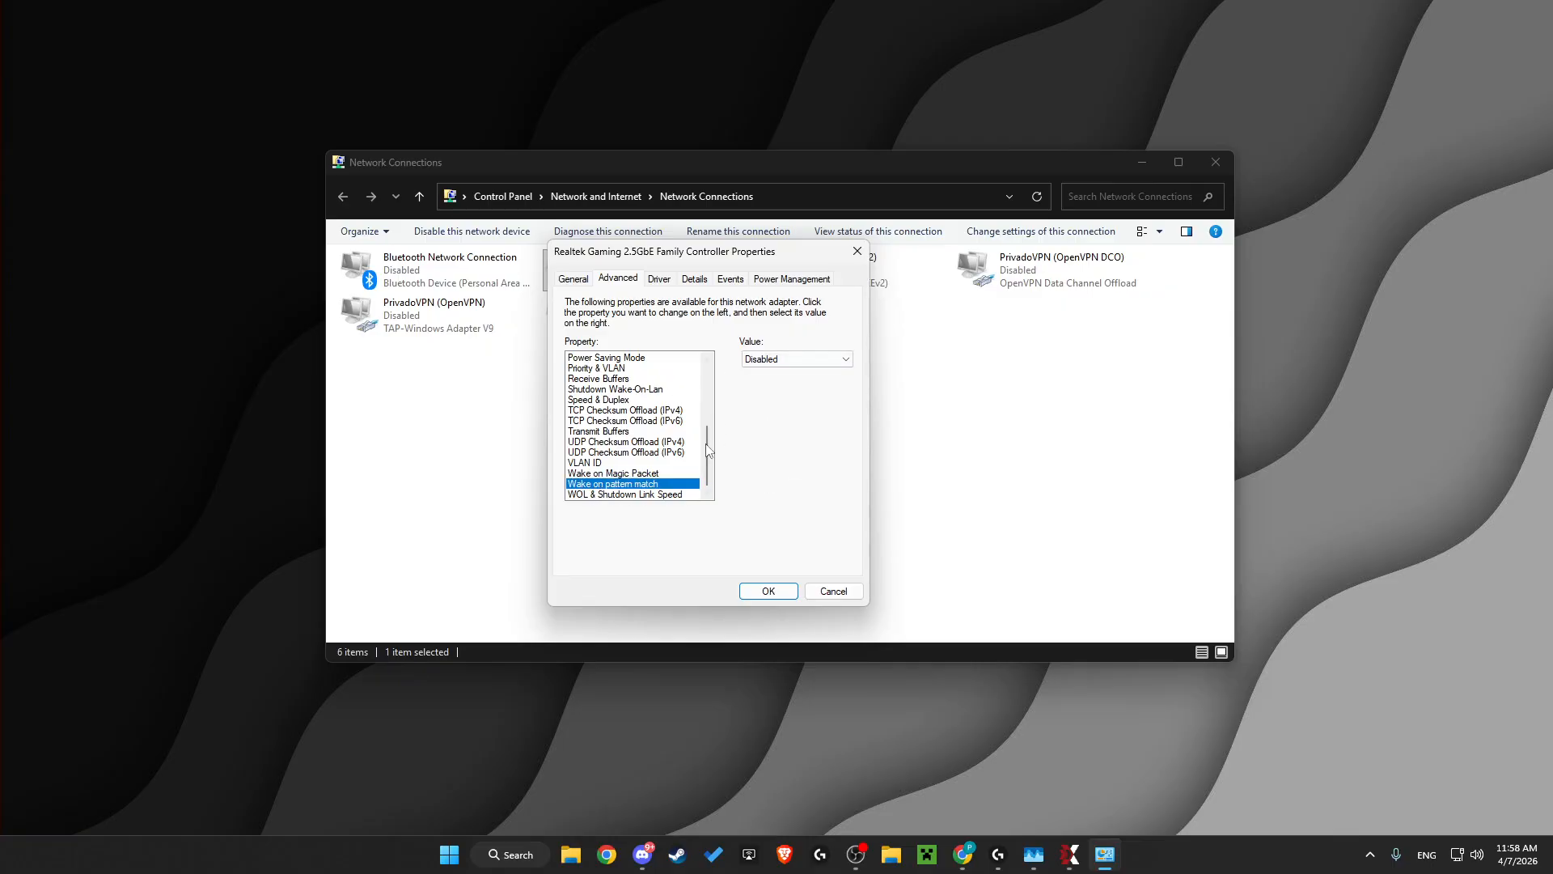
click(595, 495)
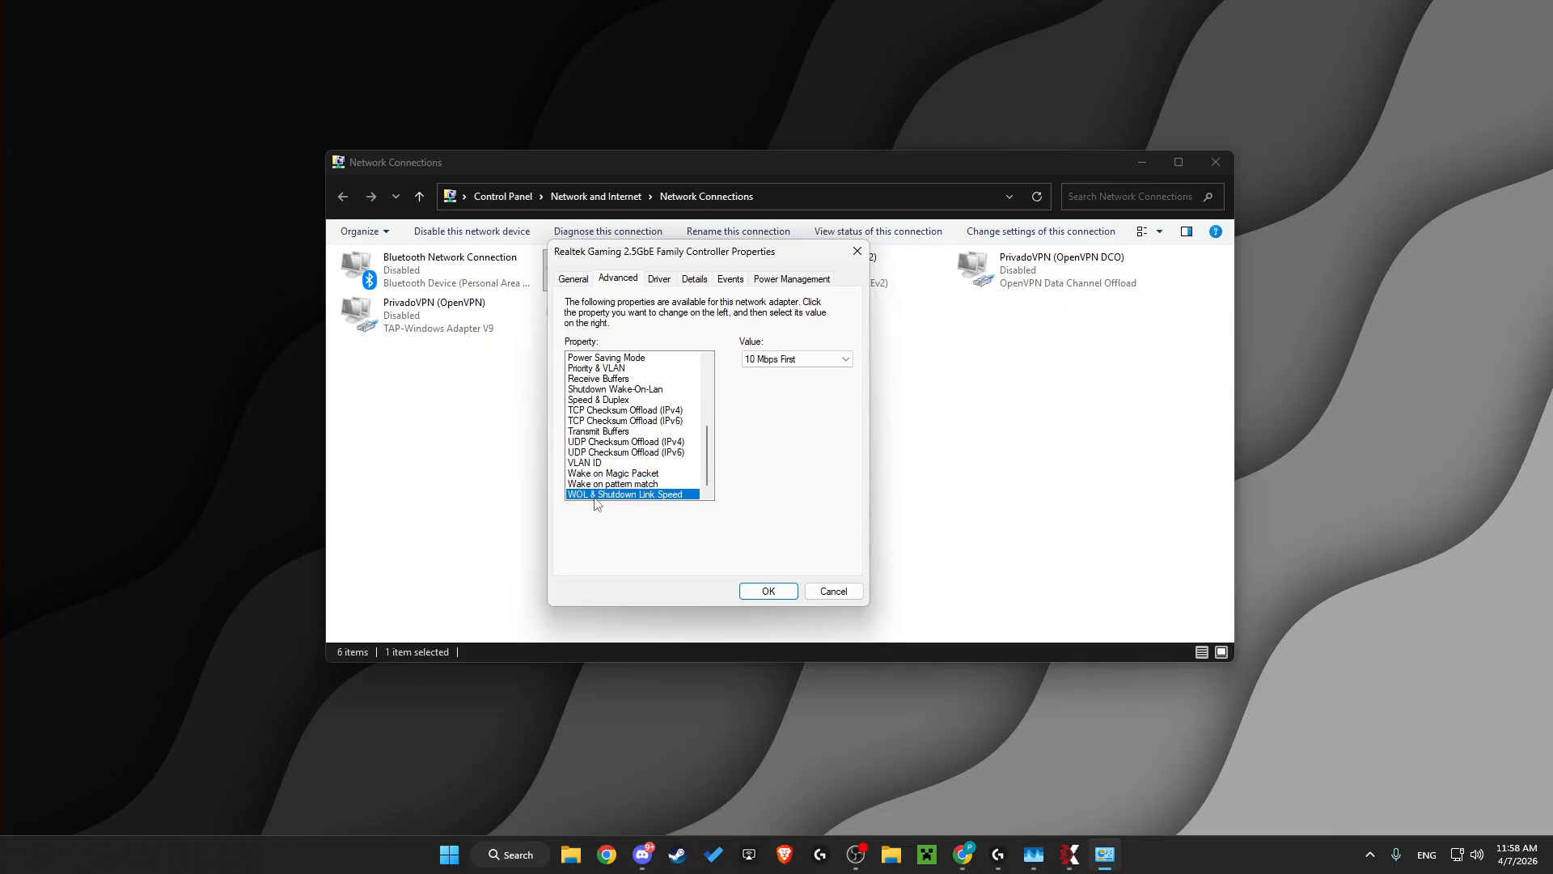
click(751, 591)
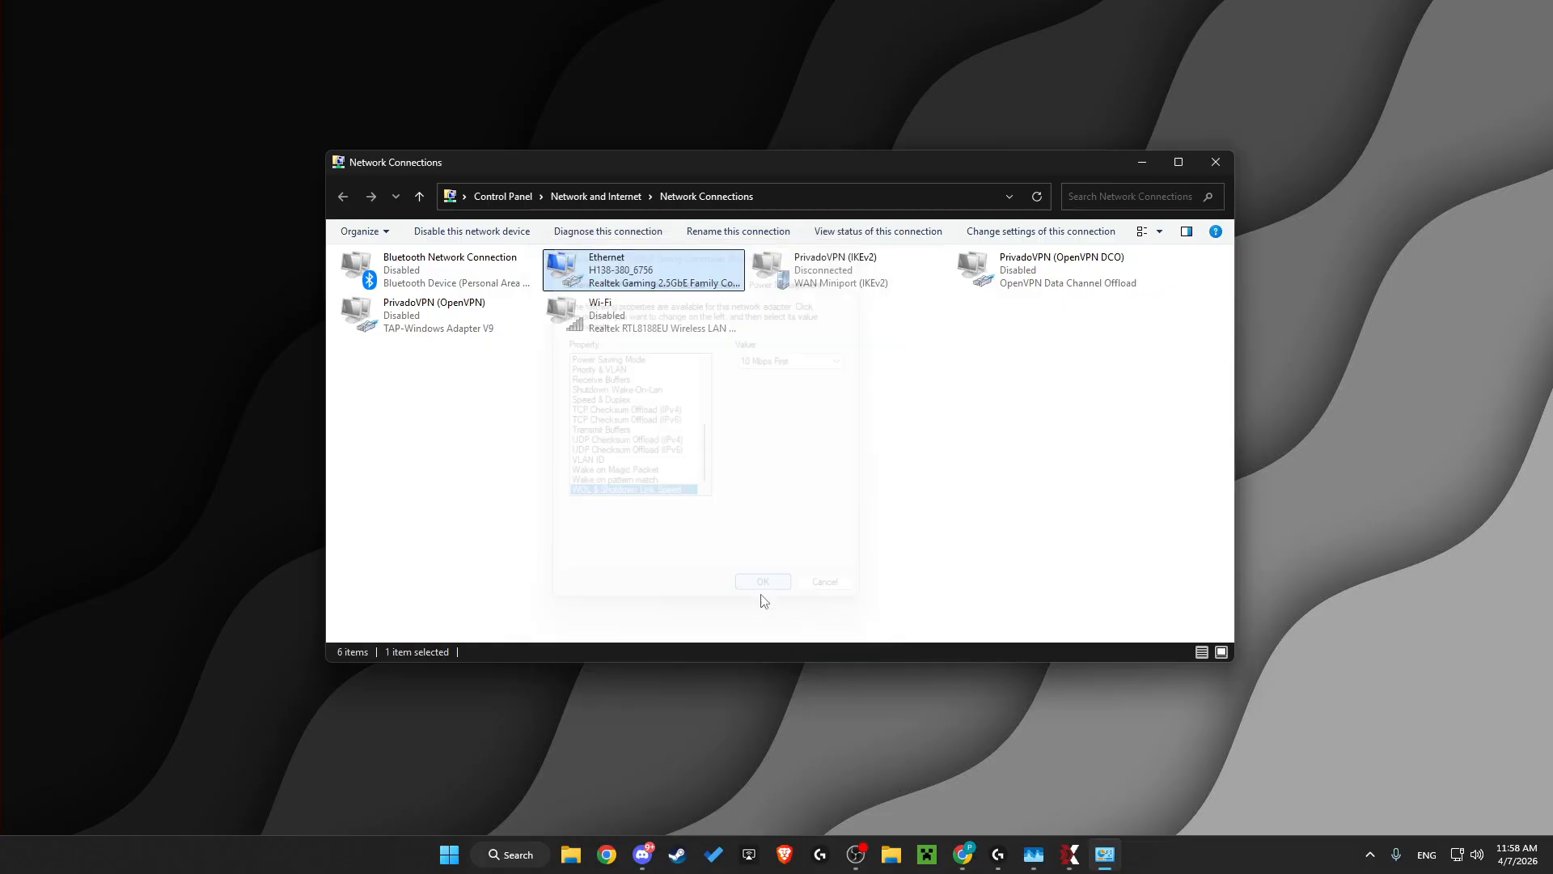
Open the Ethernet connection's Internet Protocol Version 4 (TCP/IPv4) properties and examine its preferred and alternate DNS servers
right_click(622, 264)
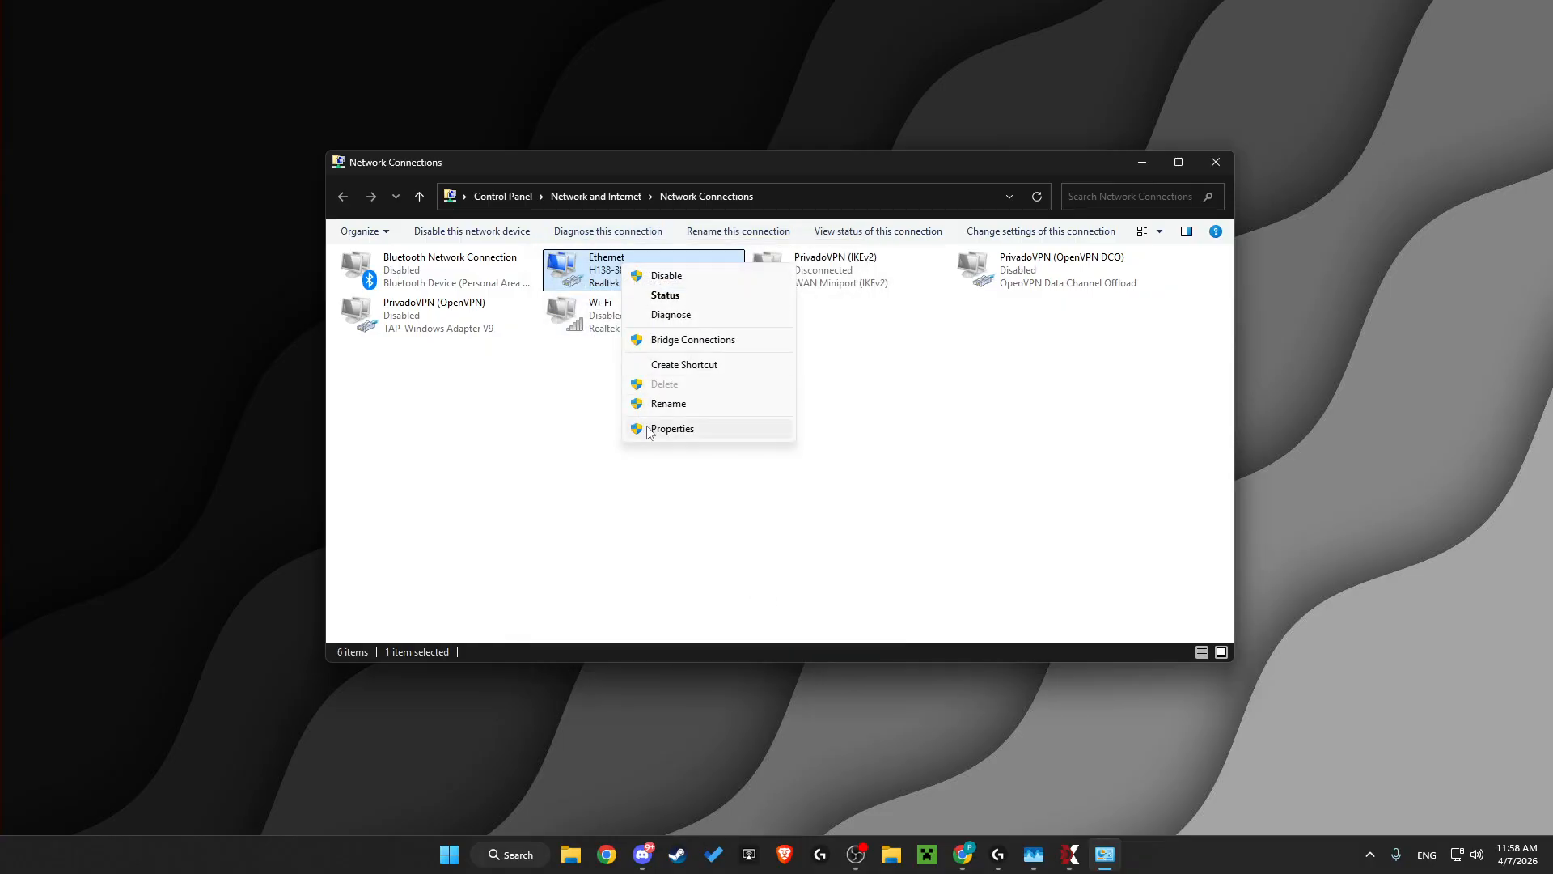
click(651, 428)
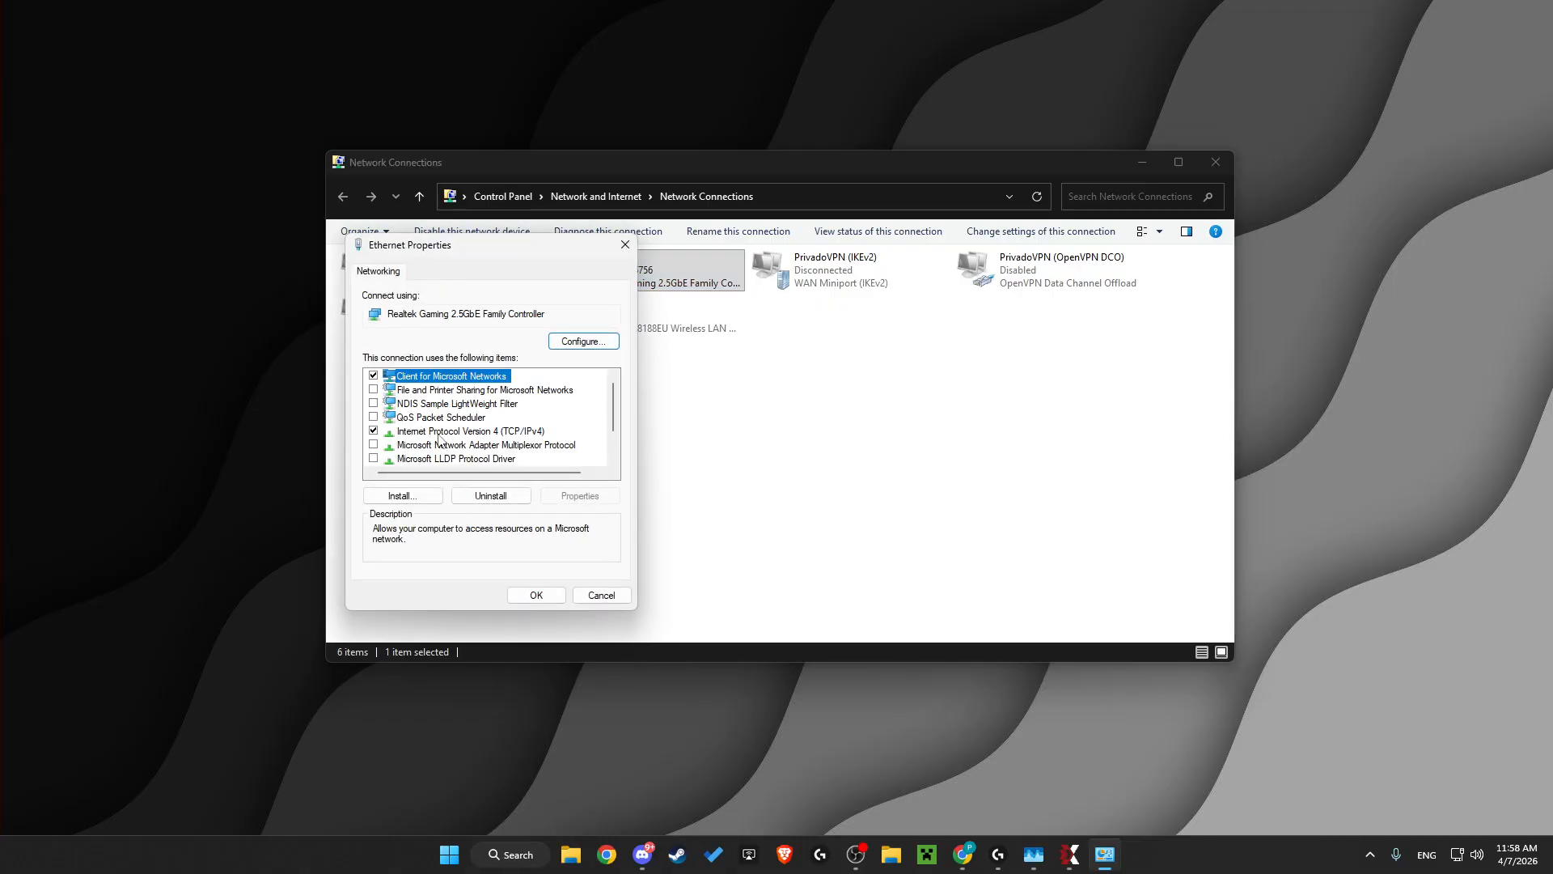
click(460, 430)
click(580, 496)
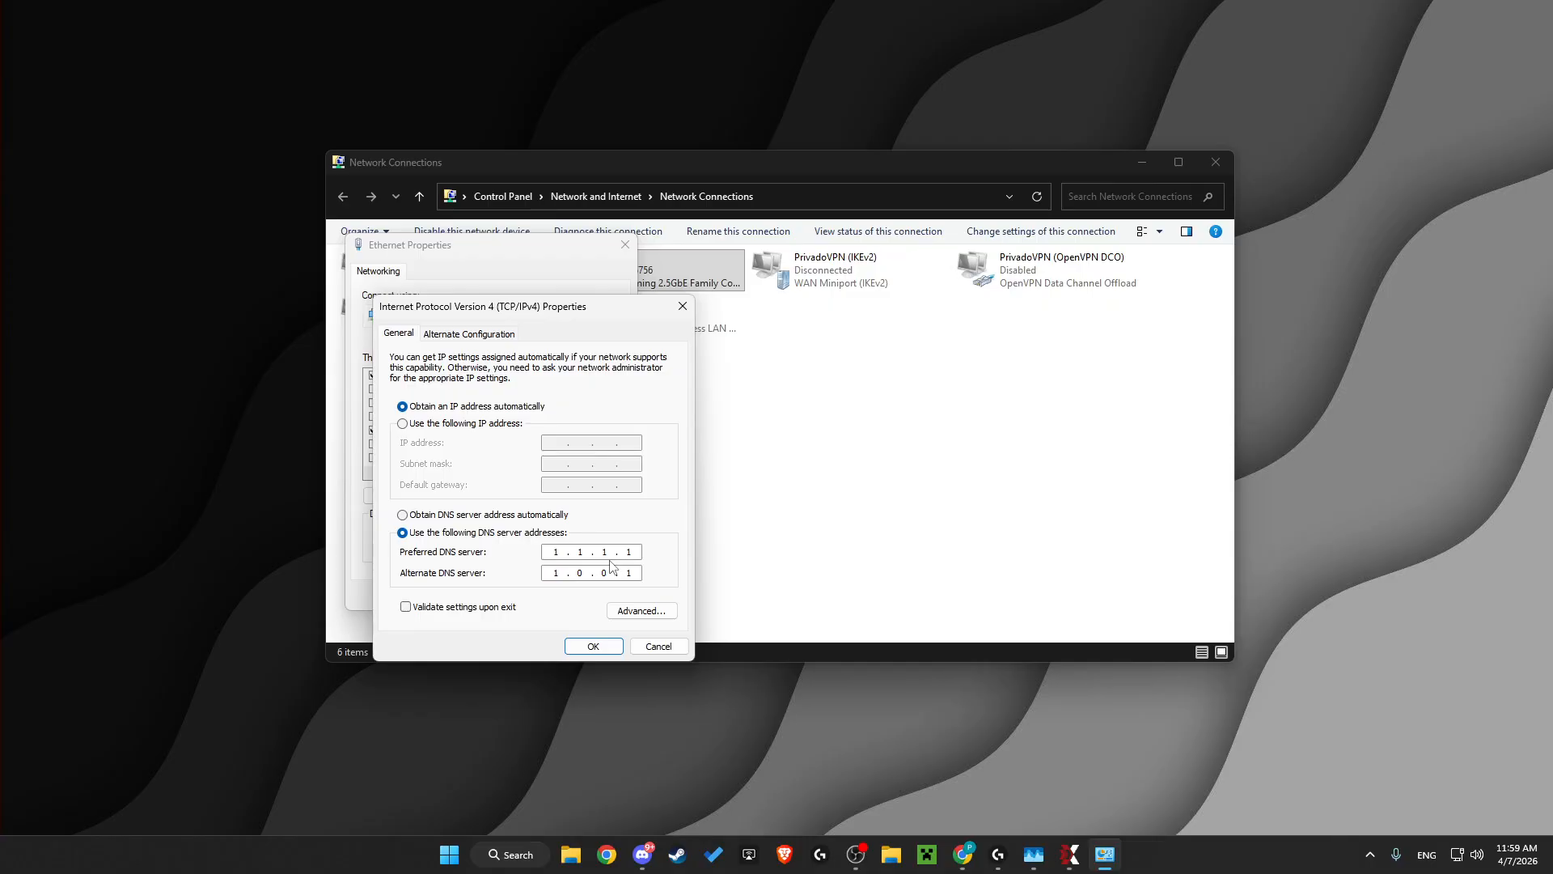
Open Command Prompt as administrator and place its window beside the IPv4 properties so the DNS addresses stay readable
click(495, 853)
text(cmd)
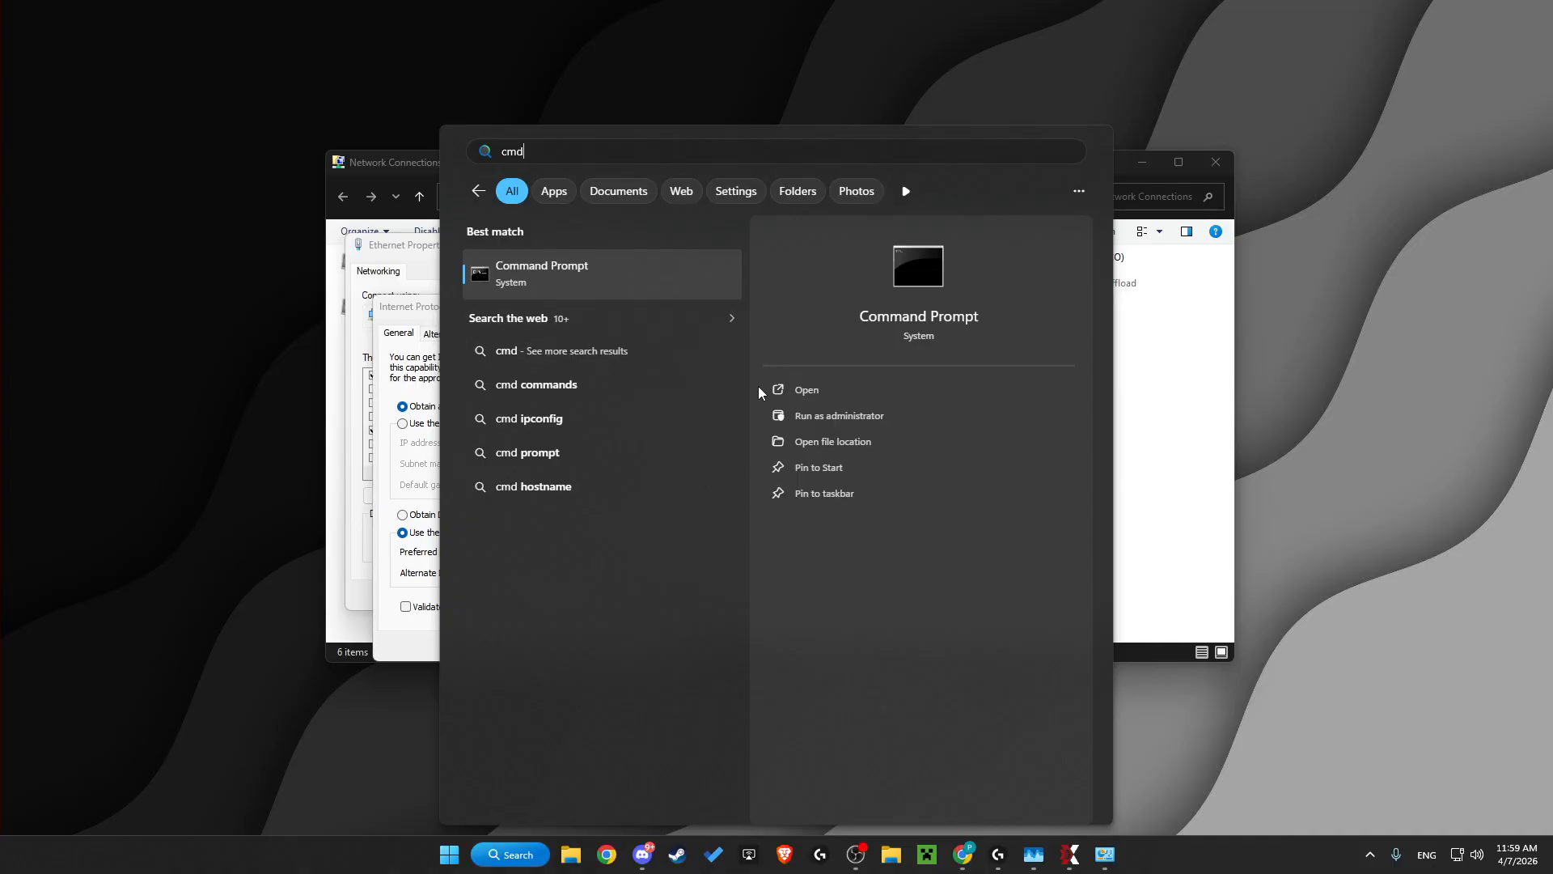
click(797, 415)
click(711, 553)
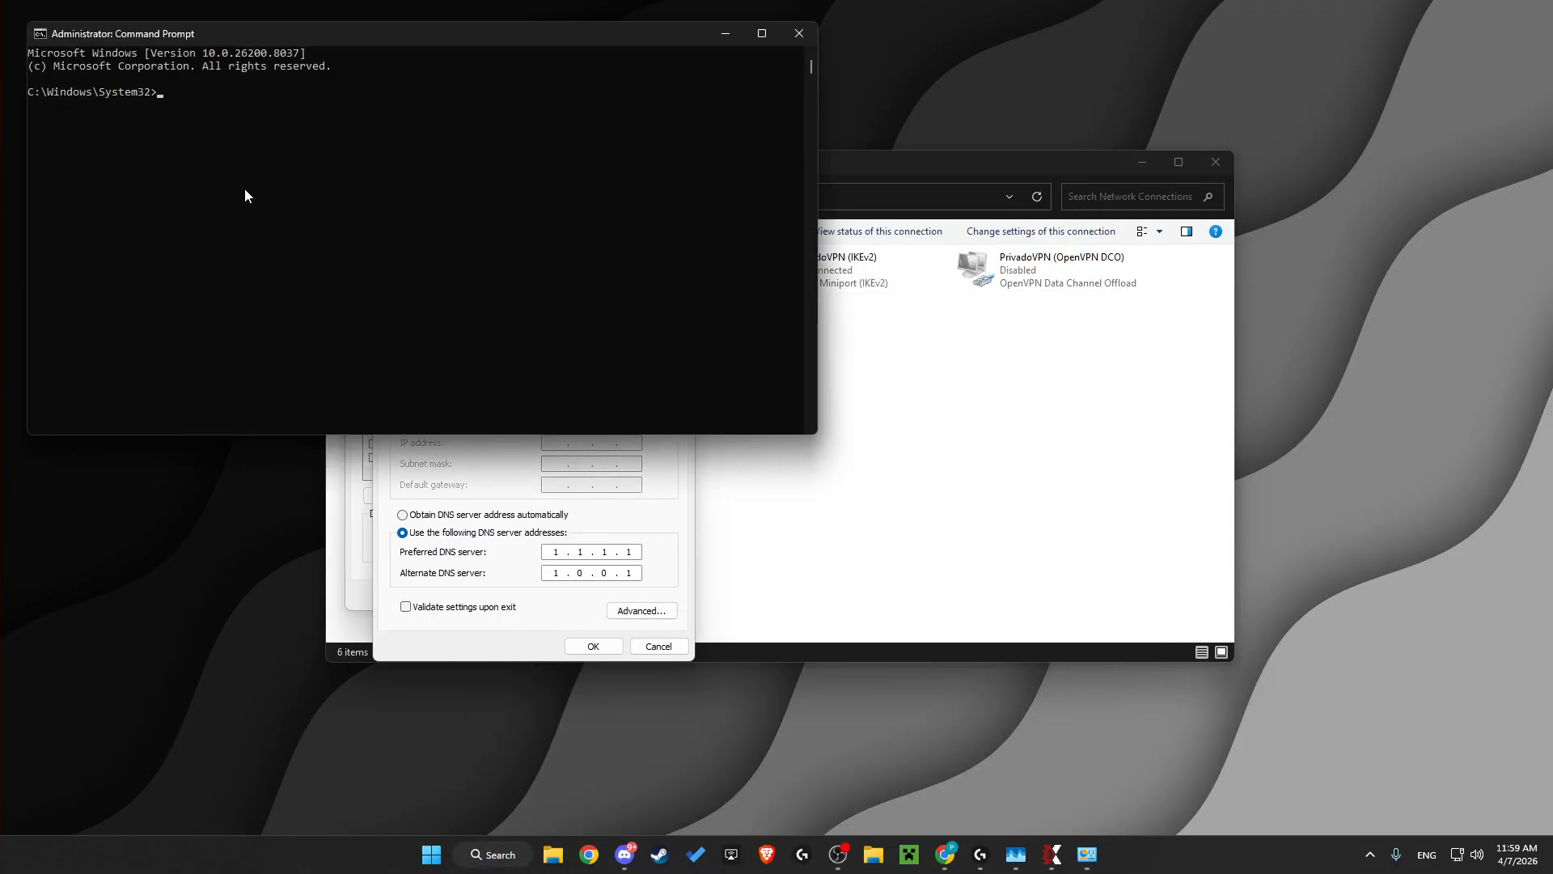
drag(240, 36, 921, 291)
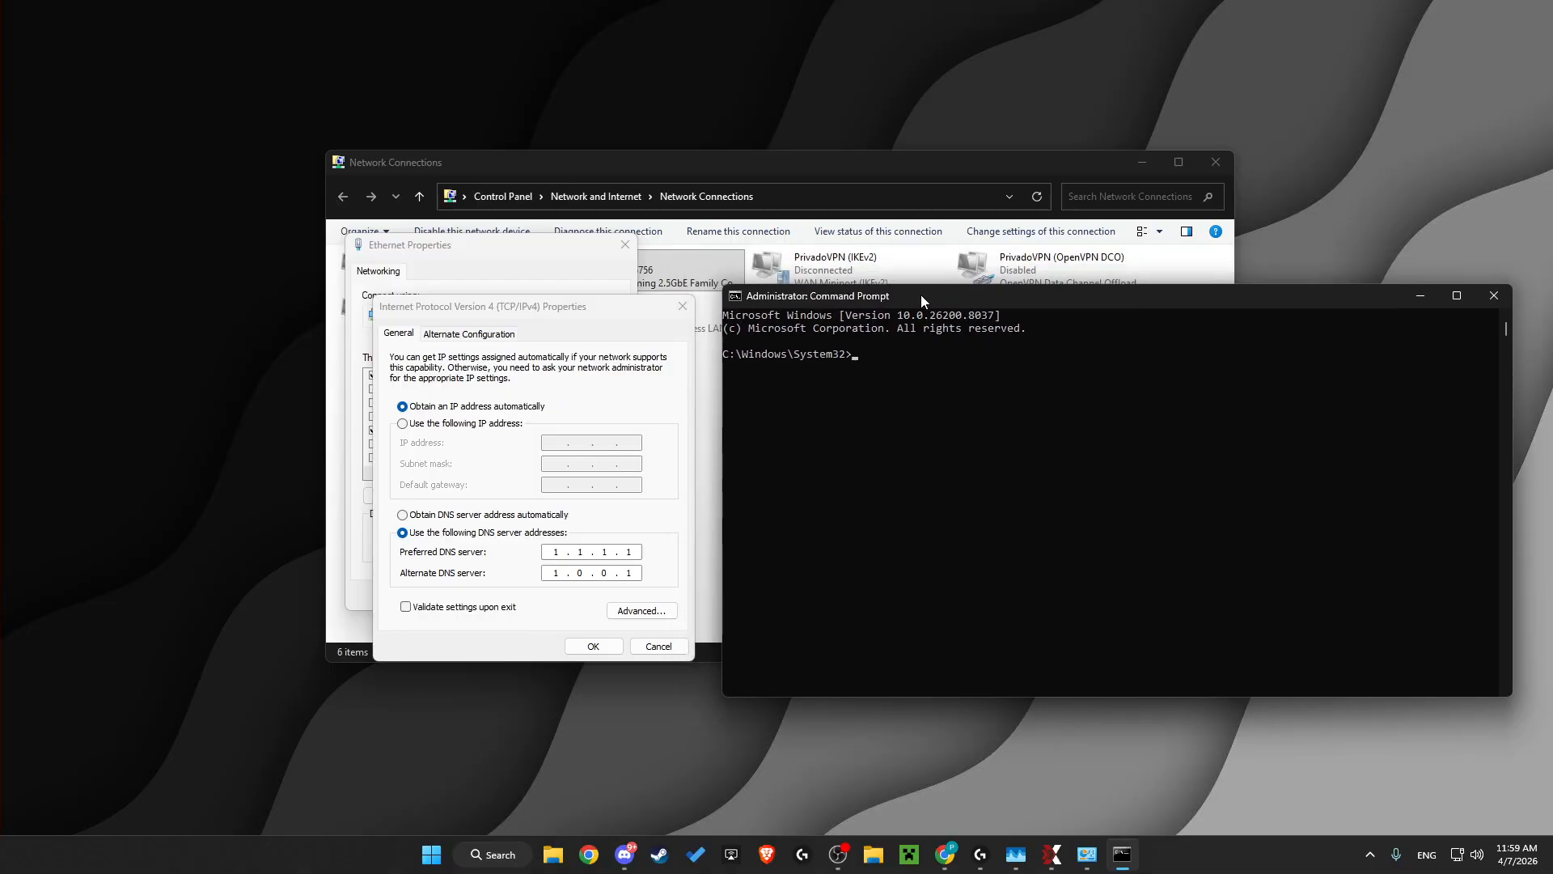
Ping the Cloudflare DNS servers 1.1.1.1 and 1.0.0.1 and review their response times
text(ping)
text(1.1.1.1)
key(Return)
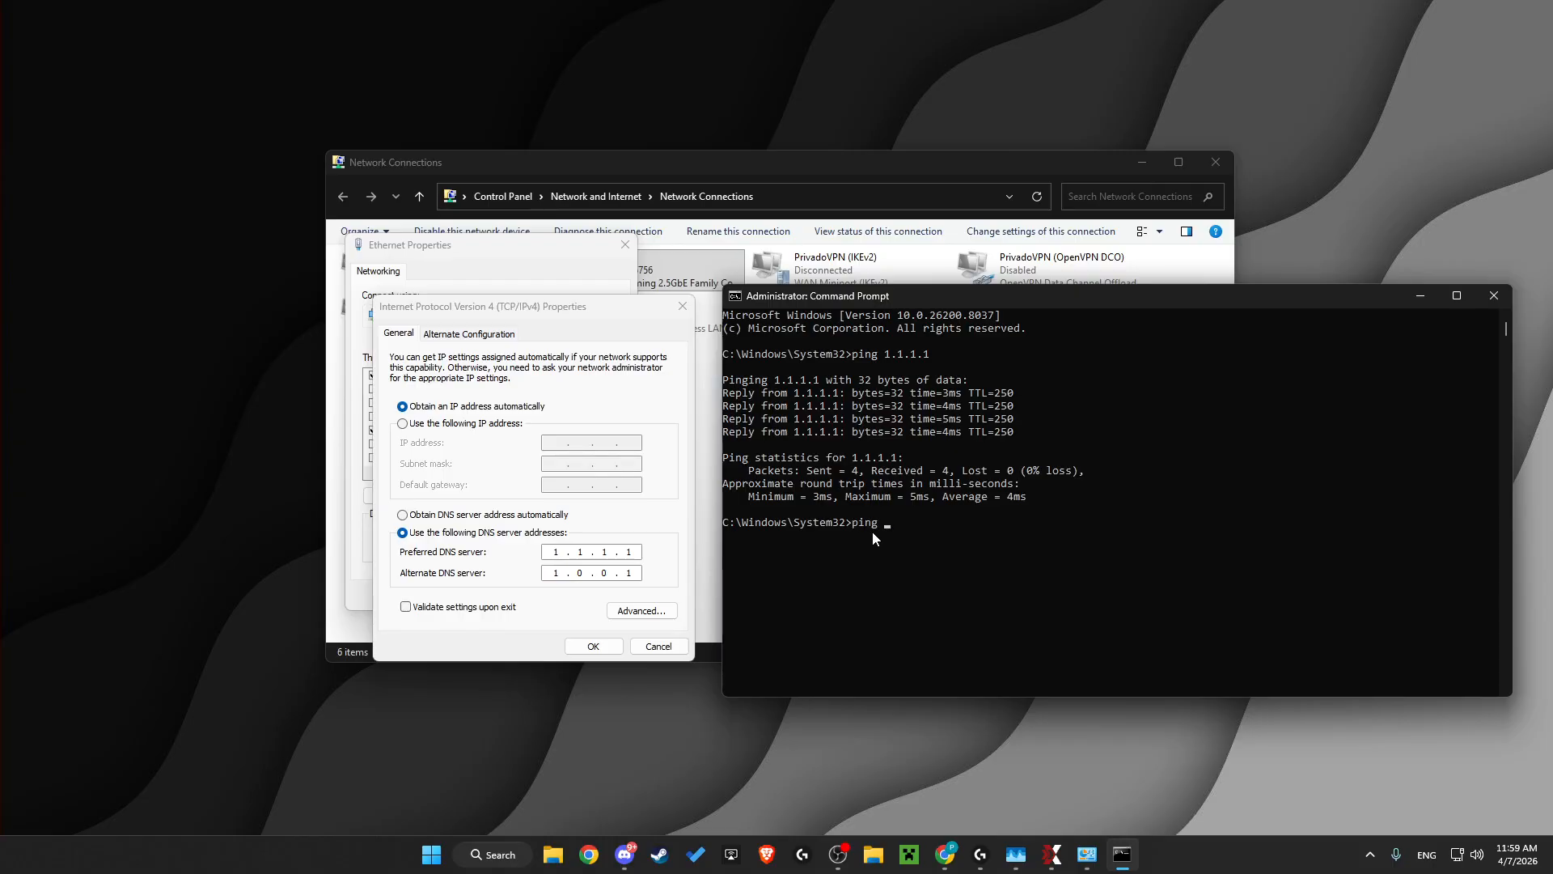
text(1,)
text(0.0.1)
key(Return)
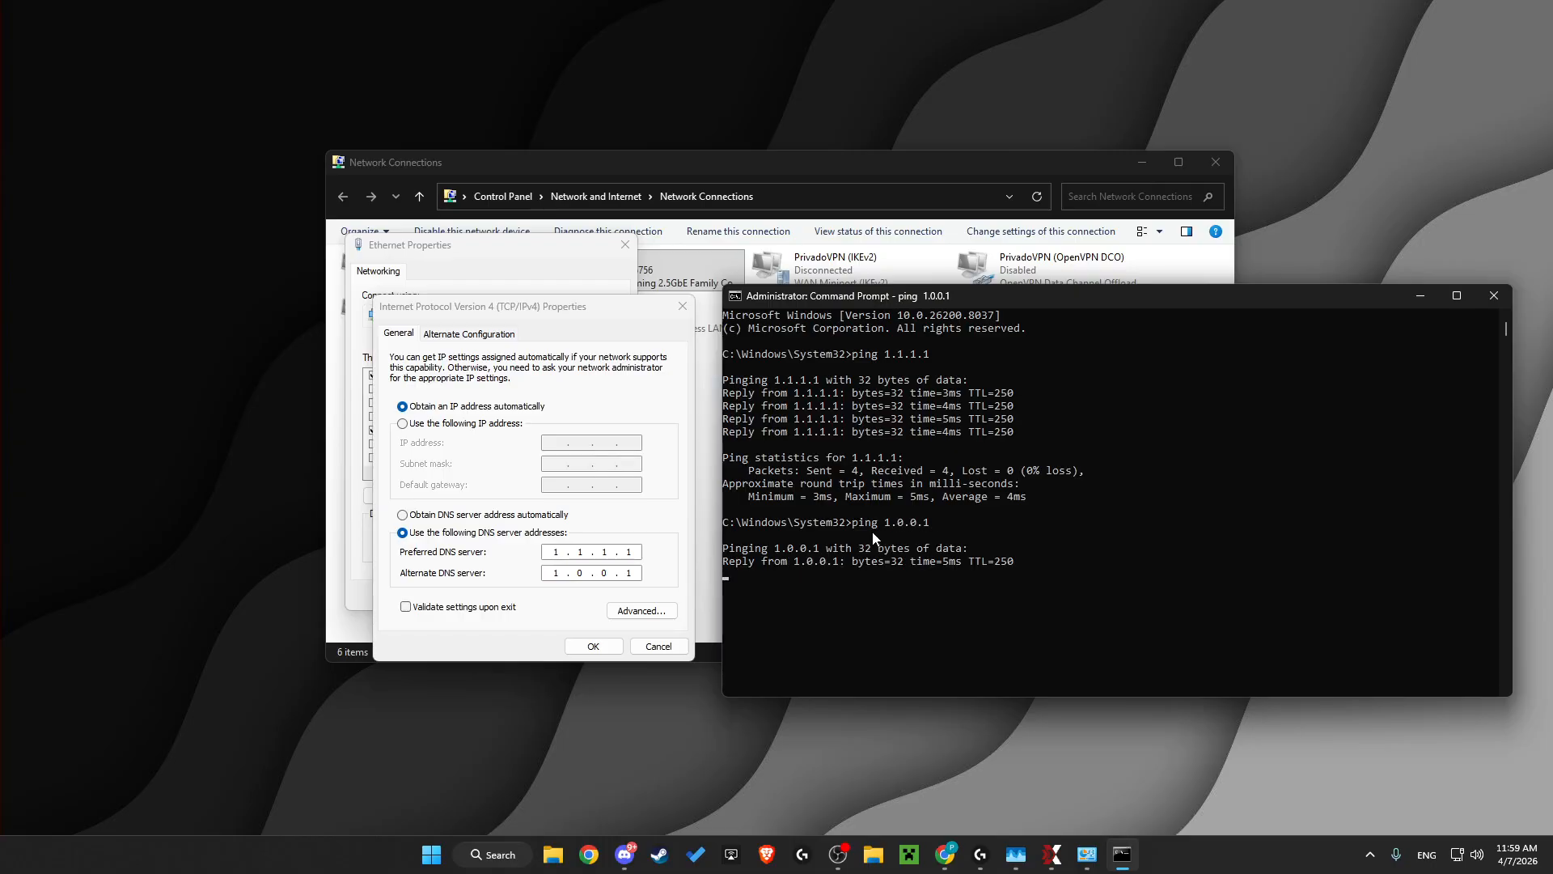
scroll(898, 486, down, 2)
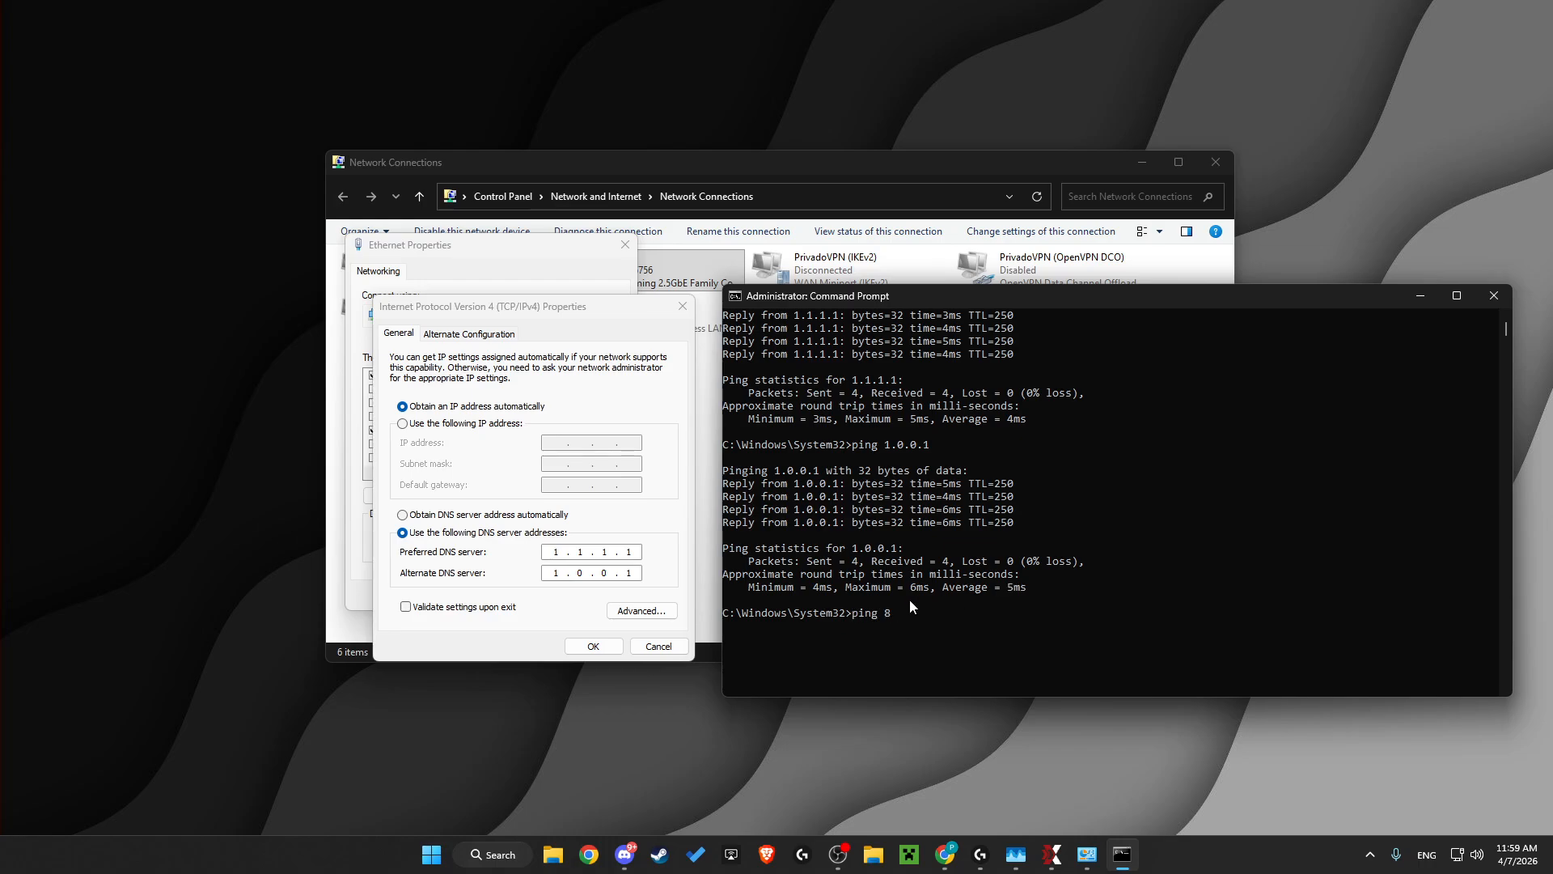
Ping the Google DNS servers 8.8.8.8 and 8.8.4.4 to compare their response times
text(ping 8.8.8.8)
key(Return)
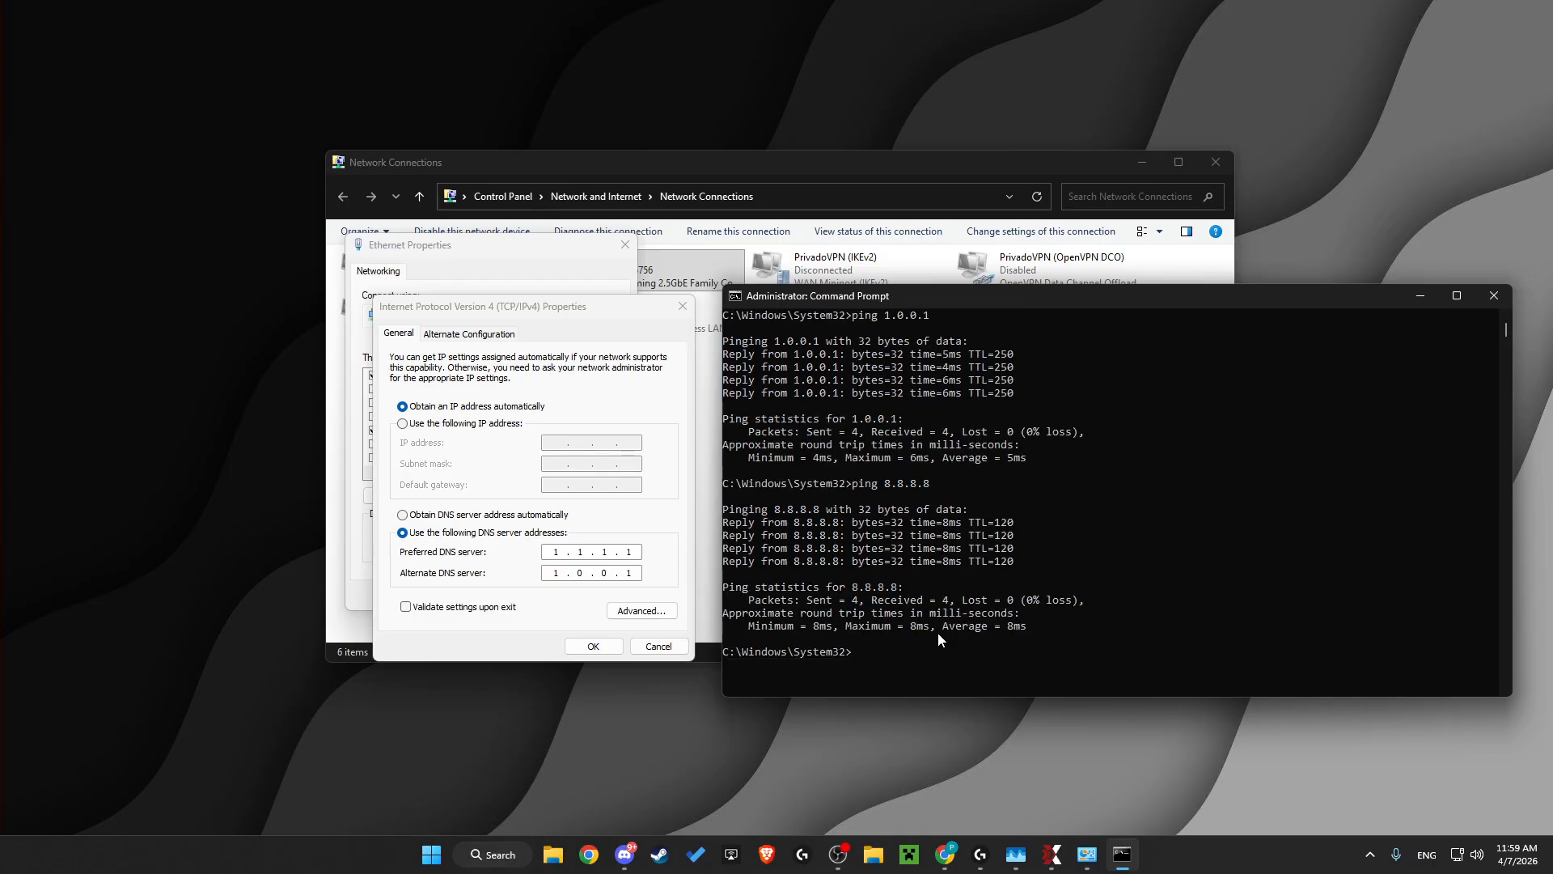
click(854, 653)
text(ping 8.8.4.4)
key(Return)
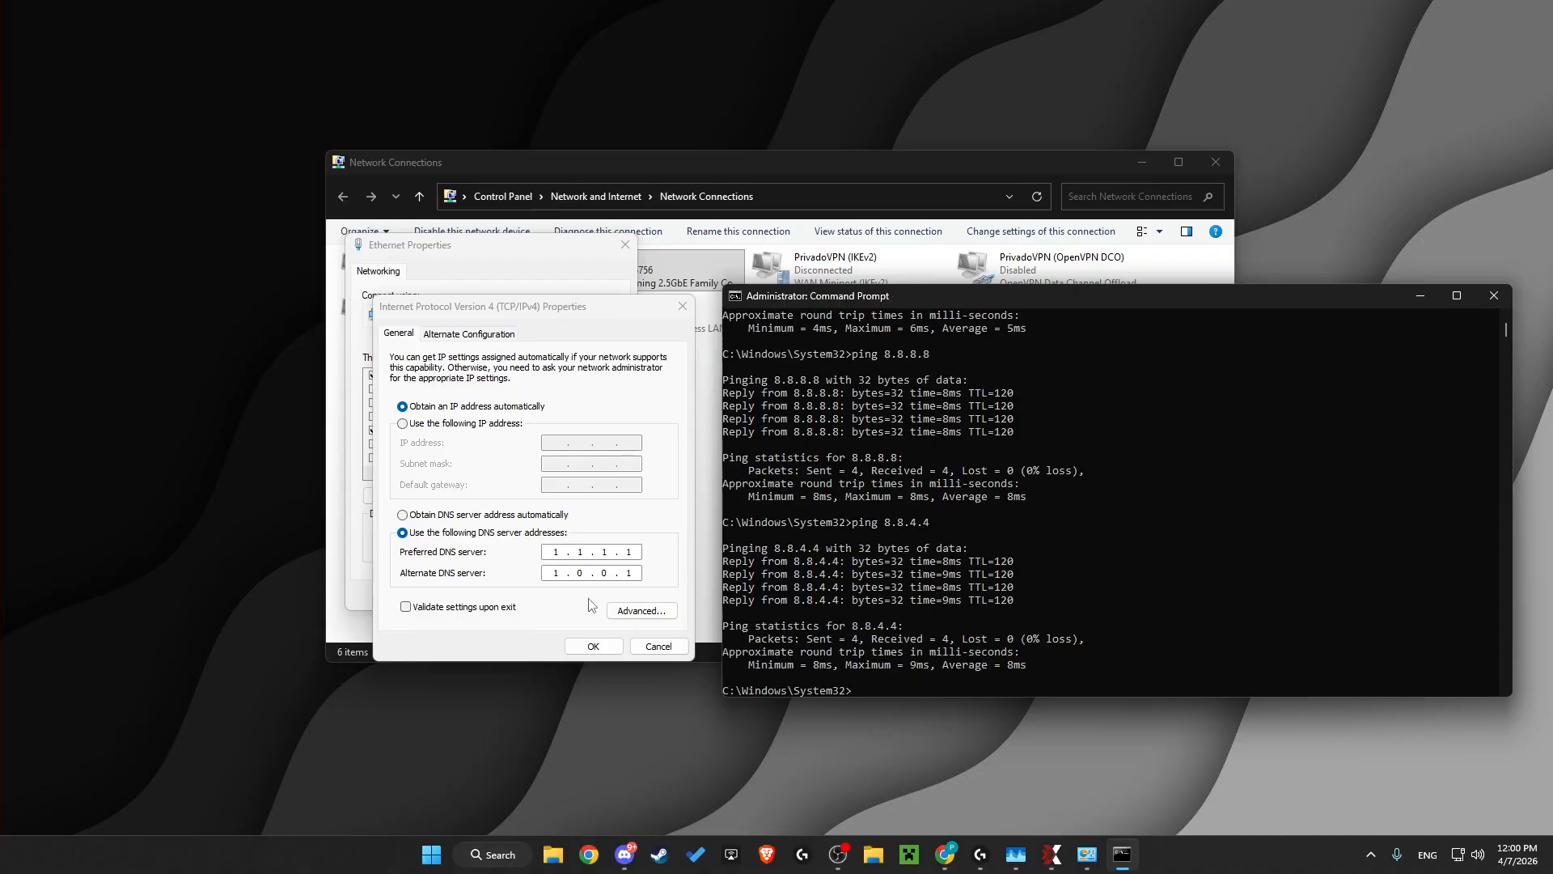
Close Command Prompt, accept the IPv4 properties with DNS servers 1.1.1.1 and 1.0.0.1, and close the remaining network windows
click(604, 552)
click(1508, 299)
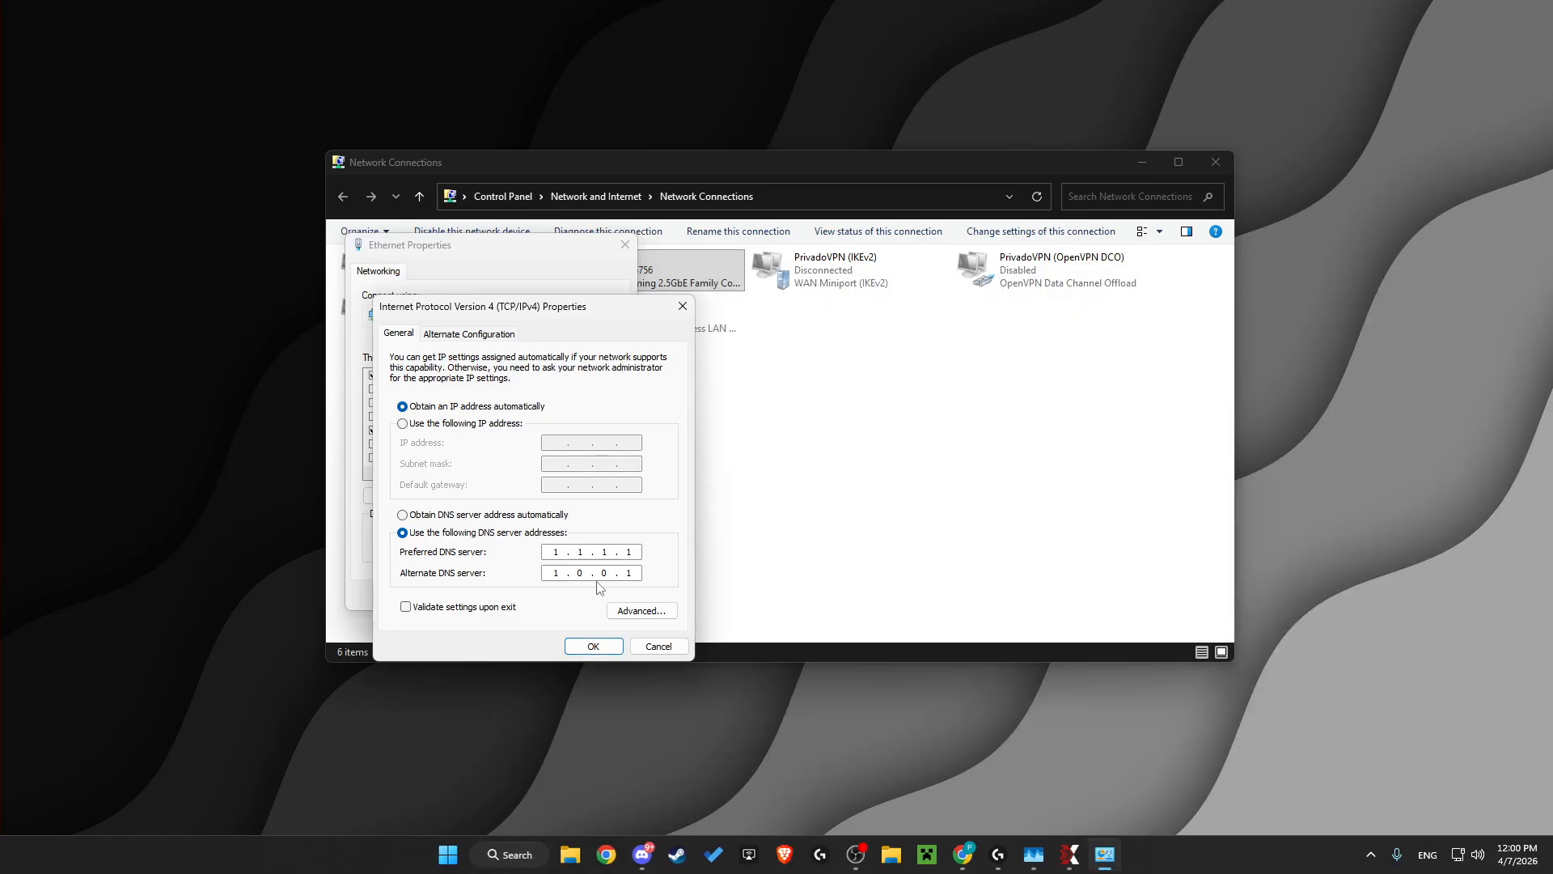
click(599, 646)
click(536, 594)
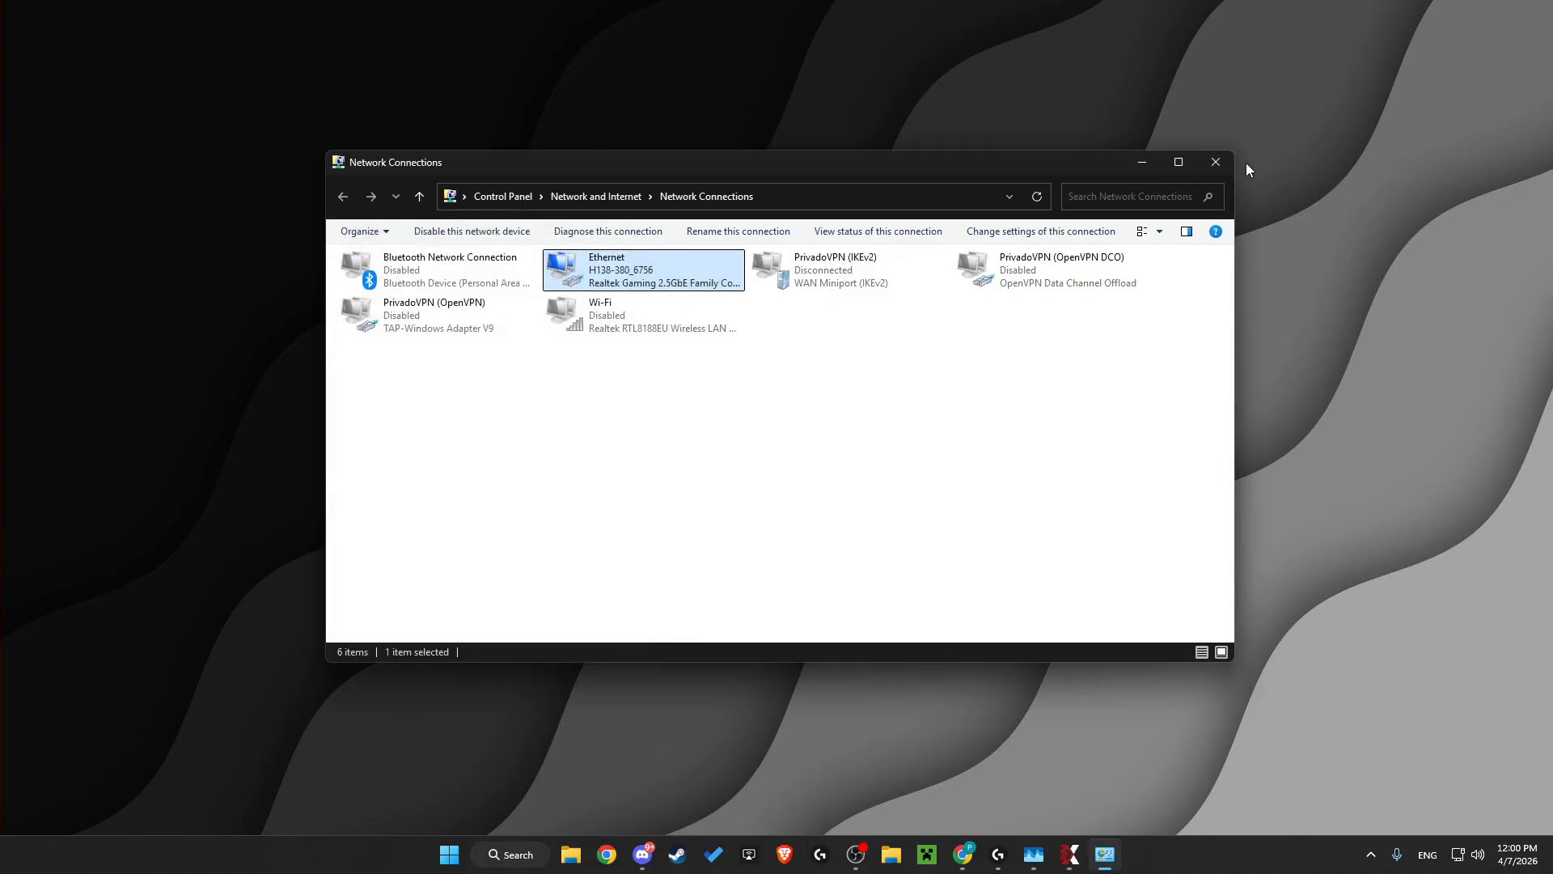
click(1216, 162)
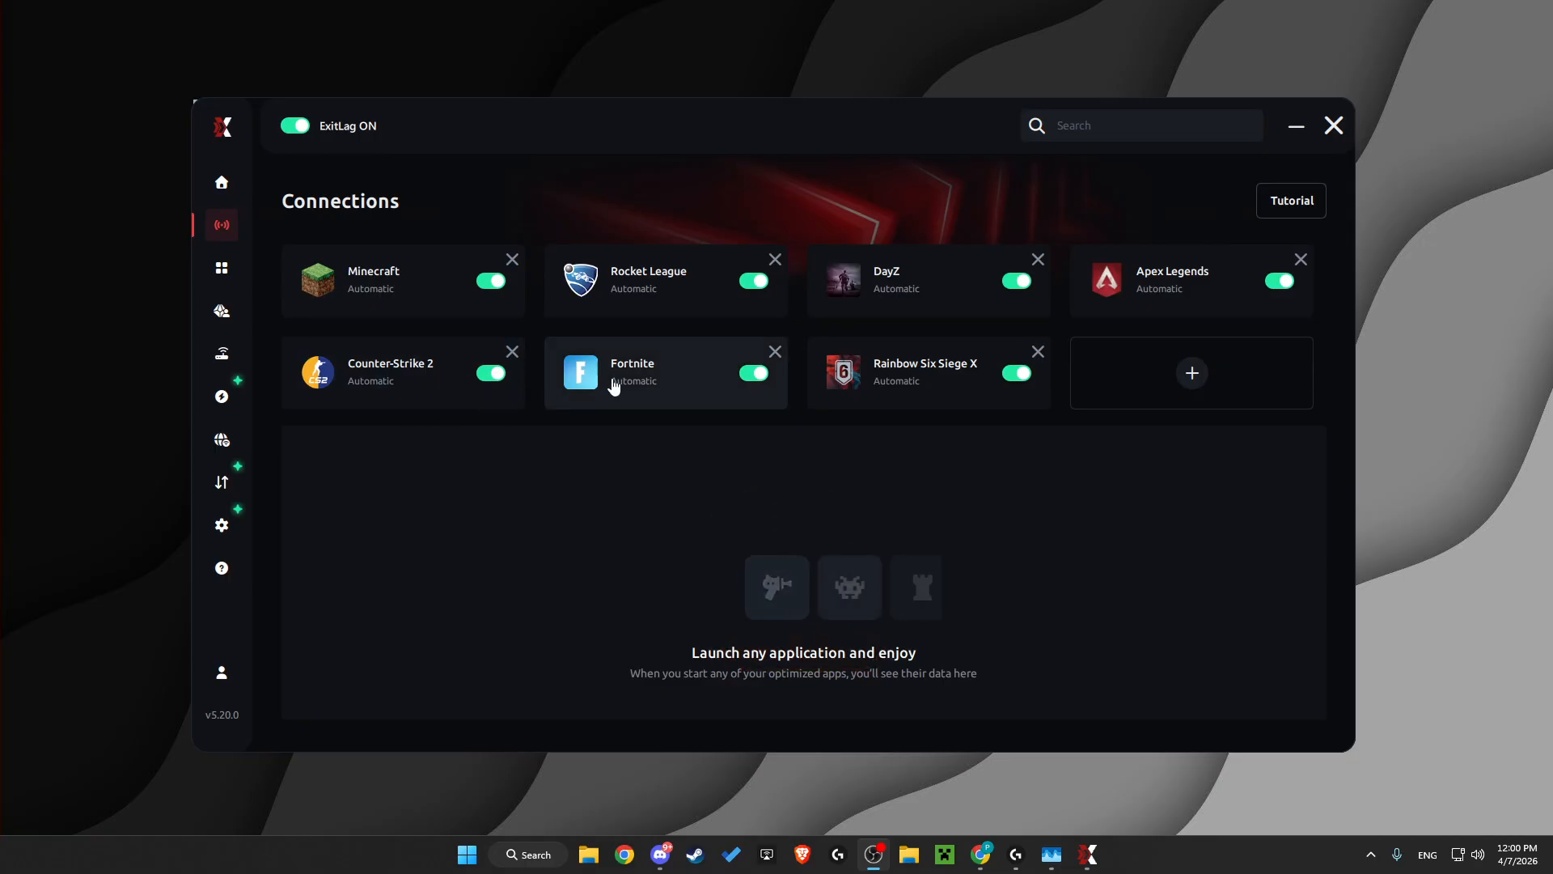
In ExitLag, search for Roblox and open its route settings
click(222, 267)
click(1121, 129)
text(roblox)
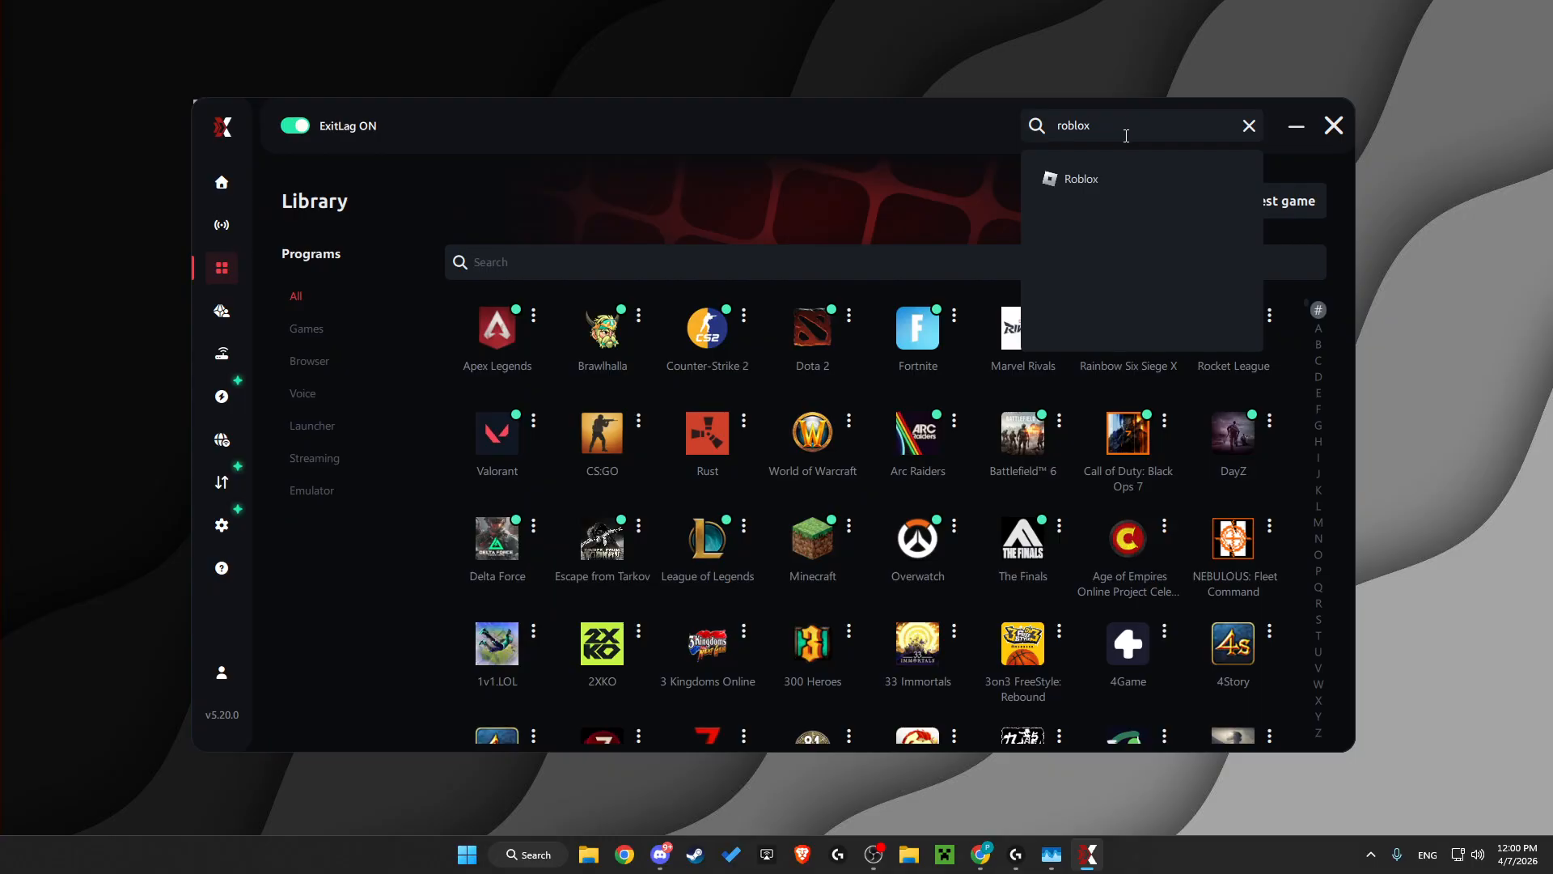
click(1093, 177)
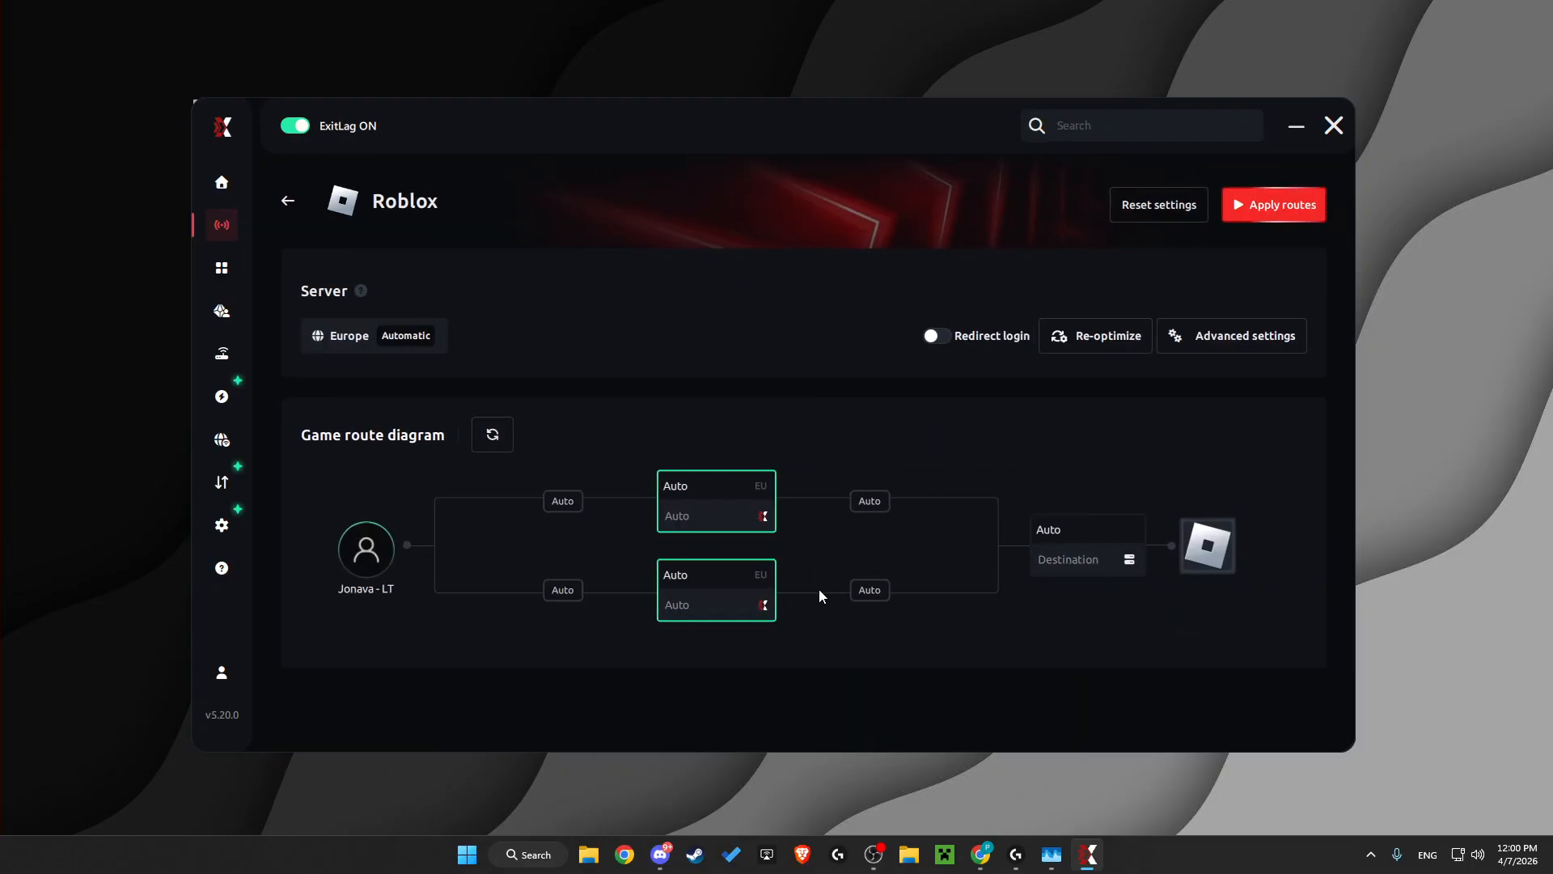
Choose Europe as the automatic server region for Roblox, apply the routes, and close ExitLag
click(348, 336)
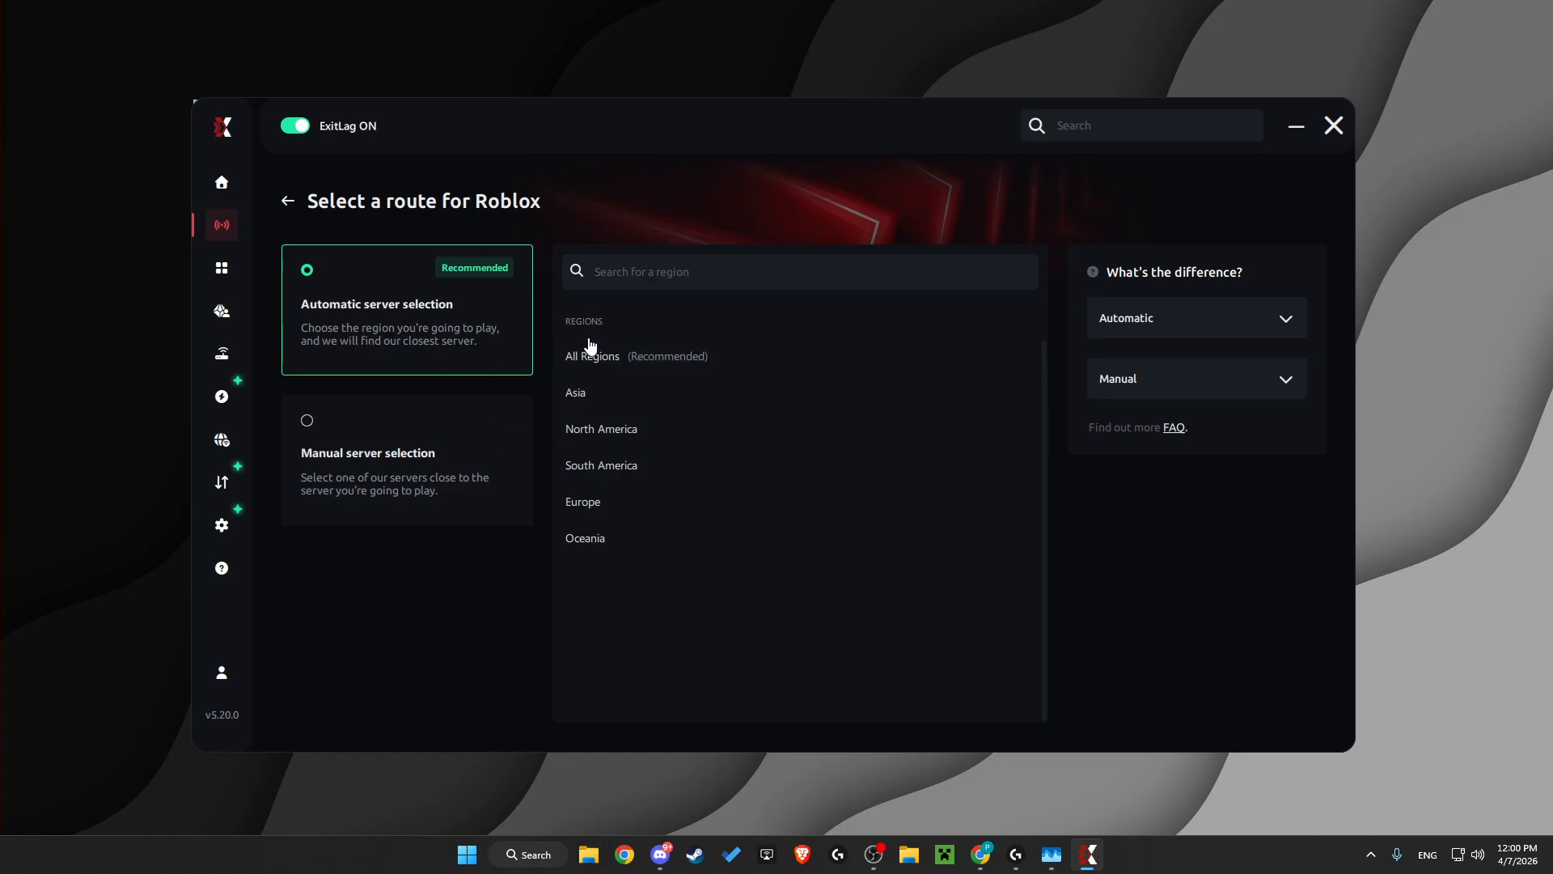
click(589, 504)
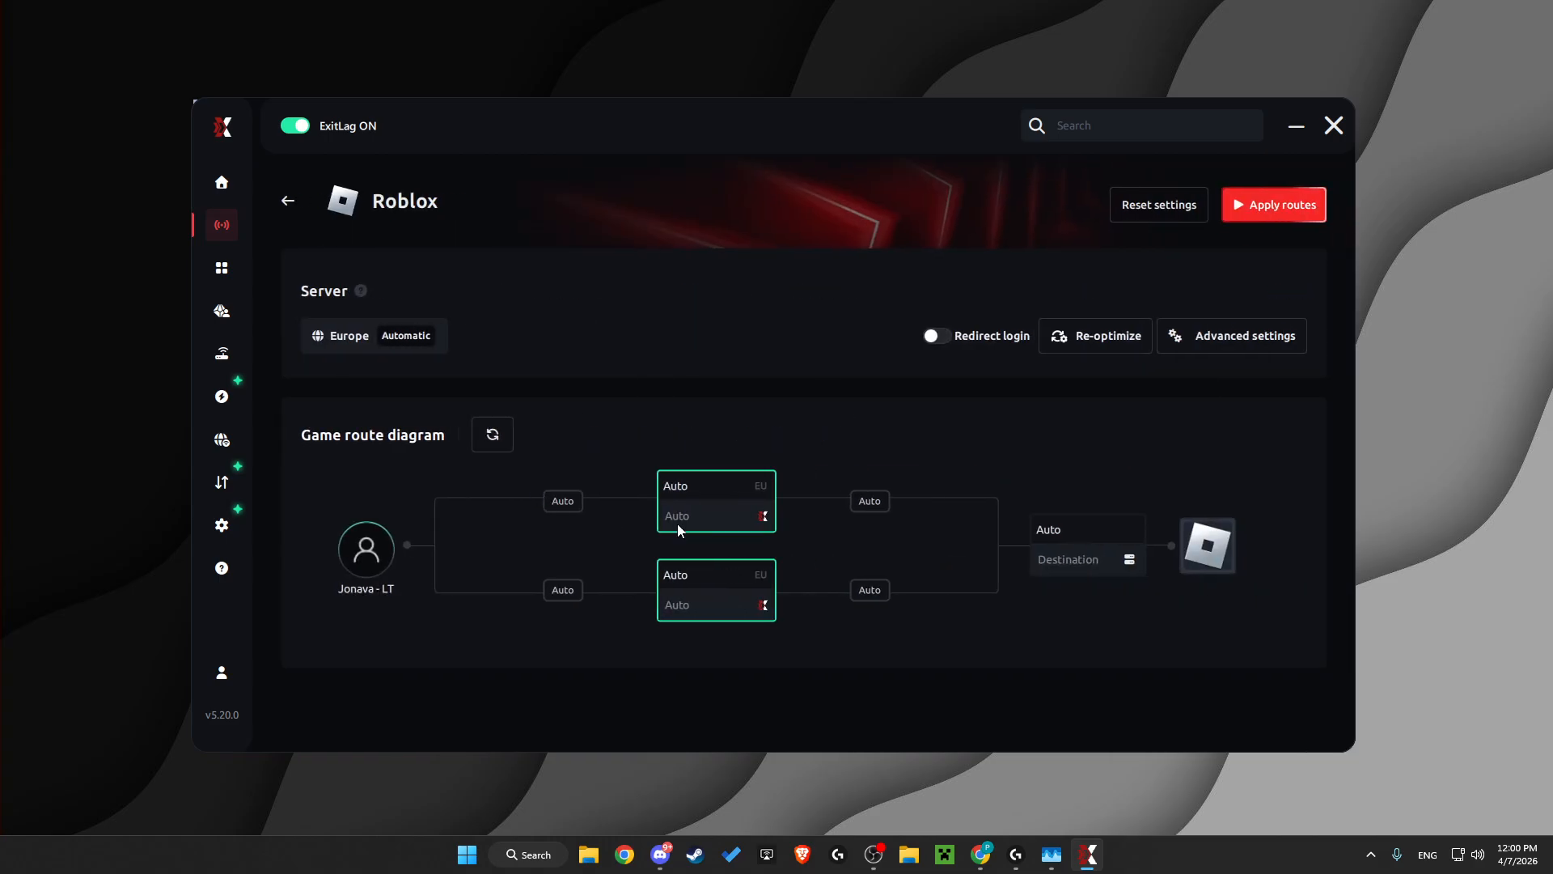
click(1258, 207)
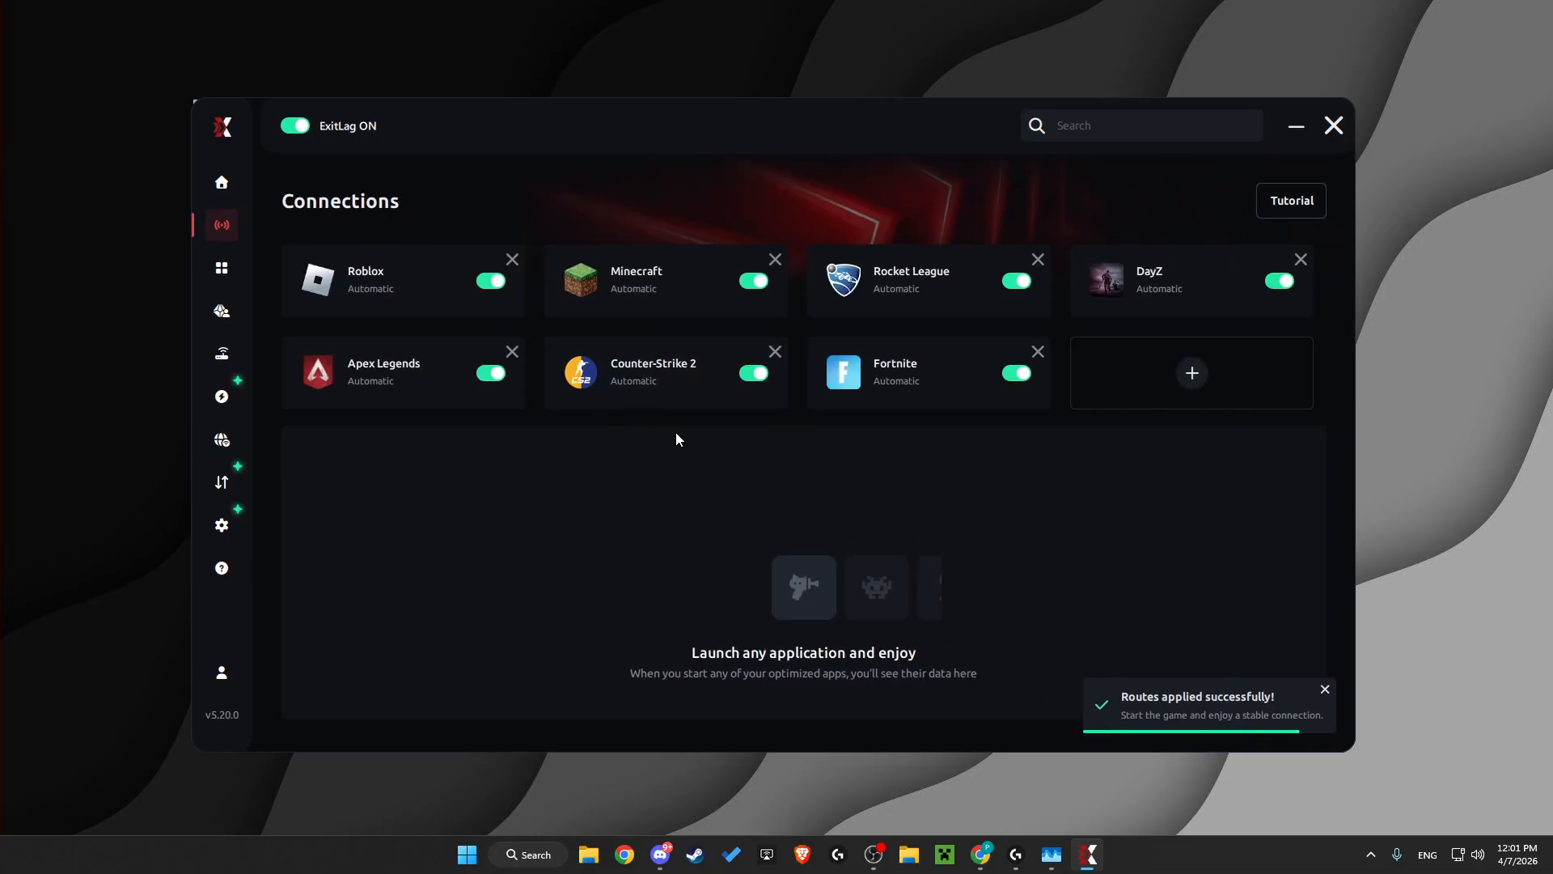
click(1333, 126)
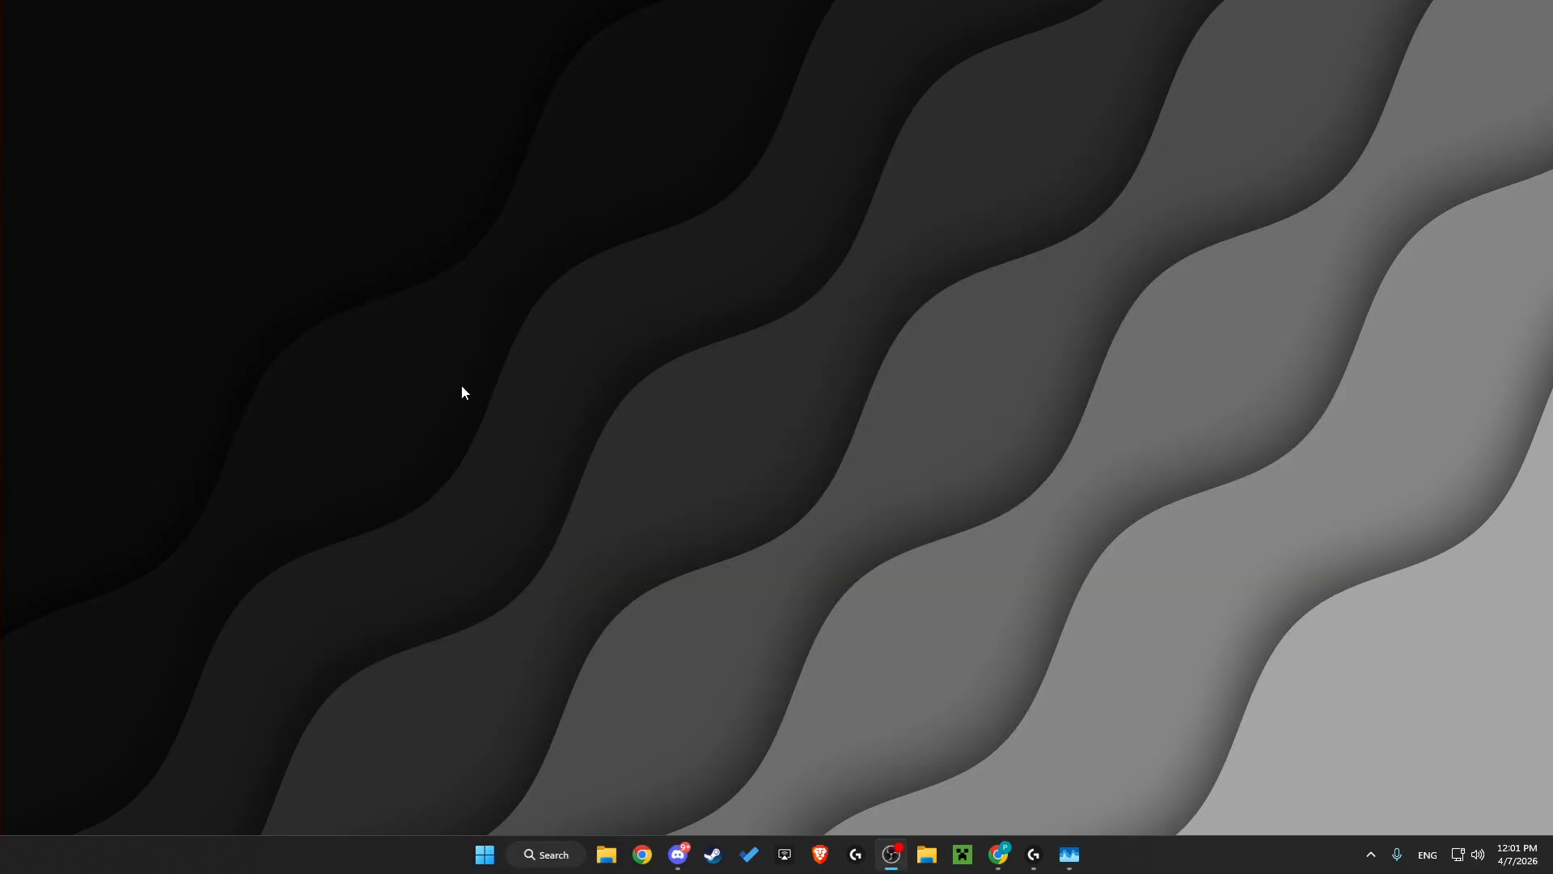